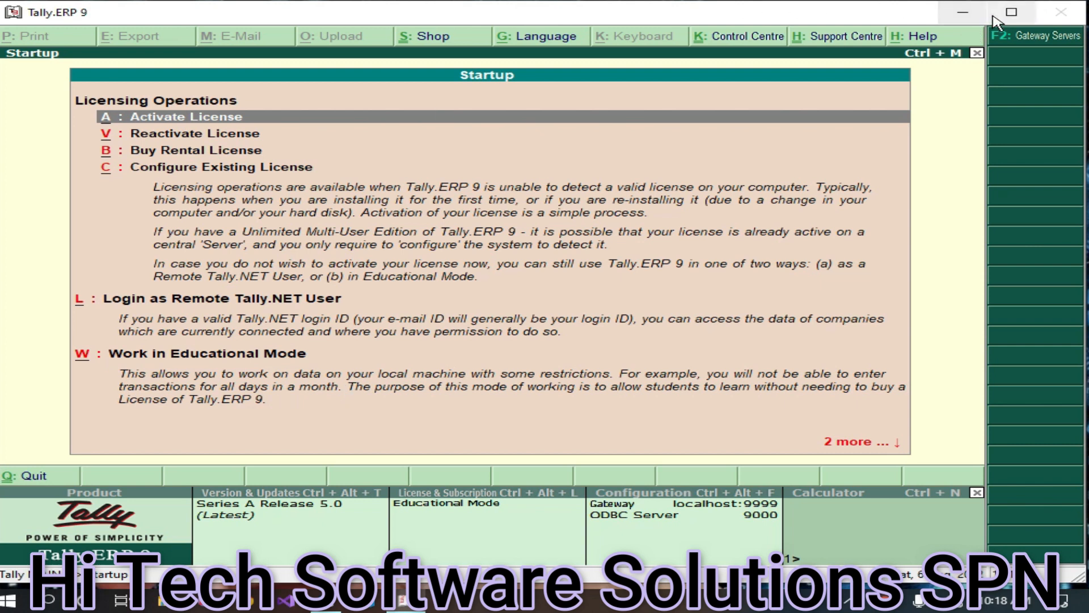
# - Maximize Tally and enter Educational Mode to reach the Gateway of Tally with New Company
pyautogui.click(1011, 12)
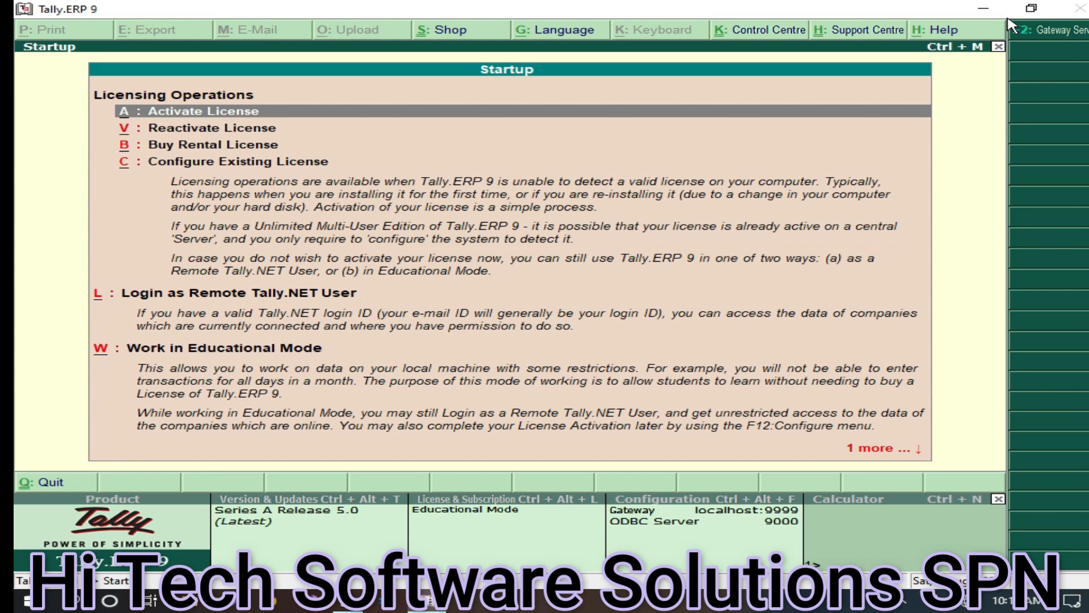
pyautogui.press('w')
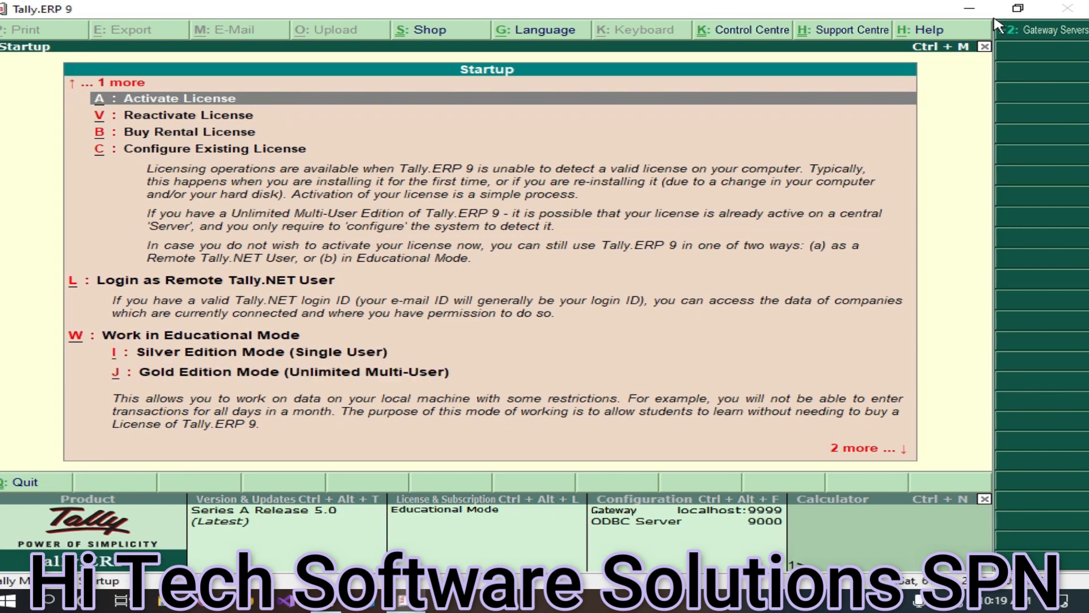
pyautogui.press('i')
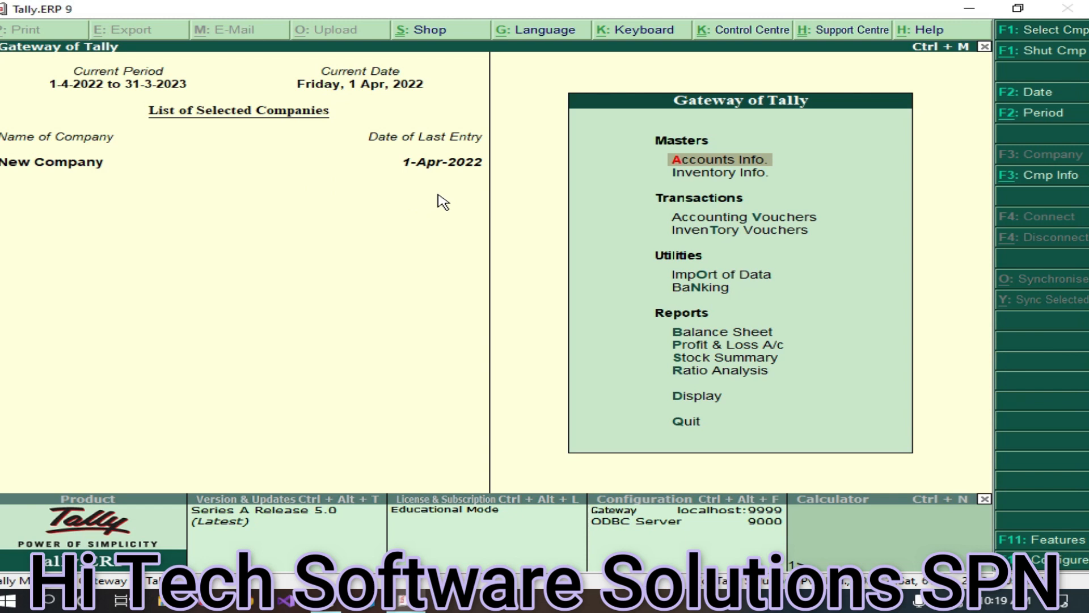
# - Start a new company named Tech Solutions with mailing name Tech Solutions Pvt Ltd
pyautogui.click(1052, 188)
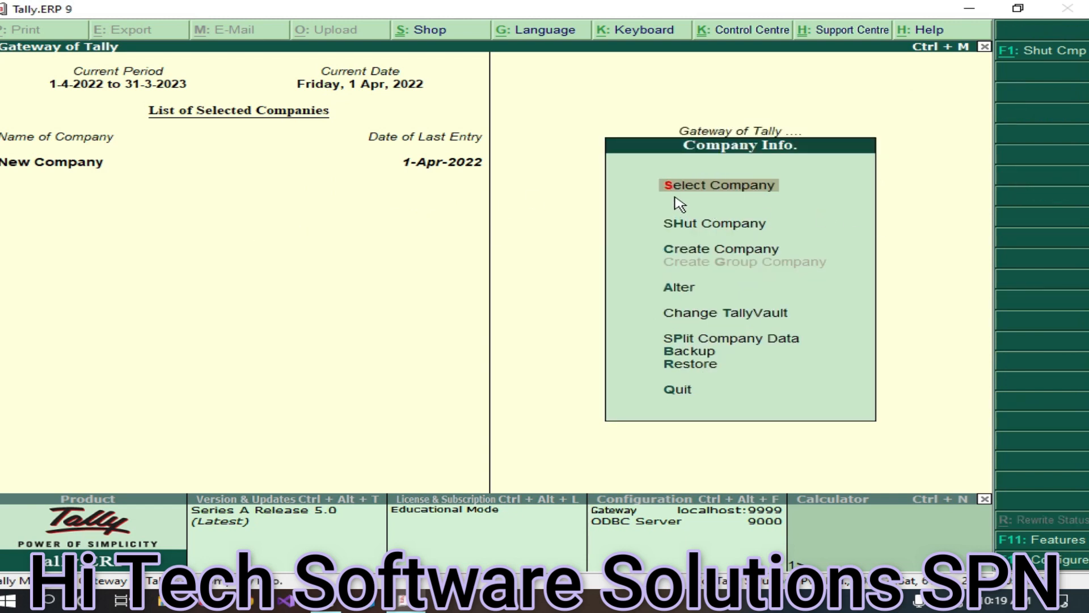
pyautogui.click(705, 257)
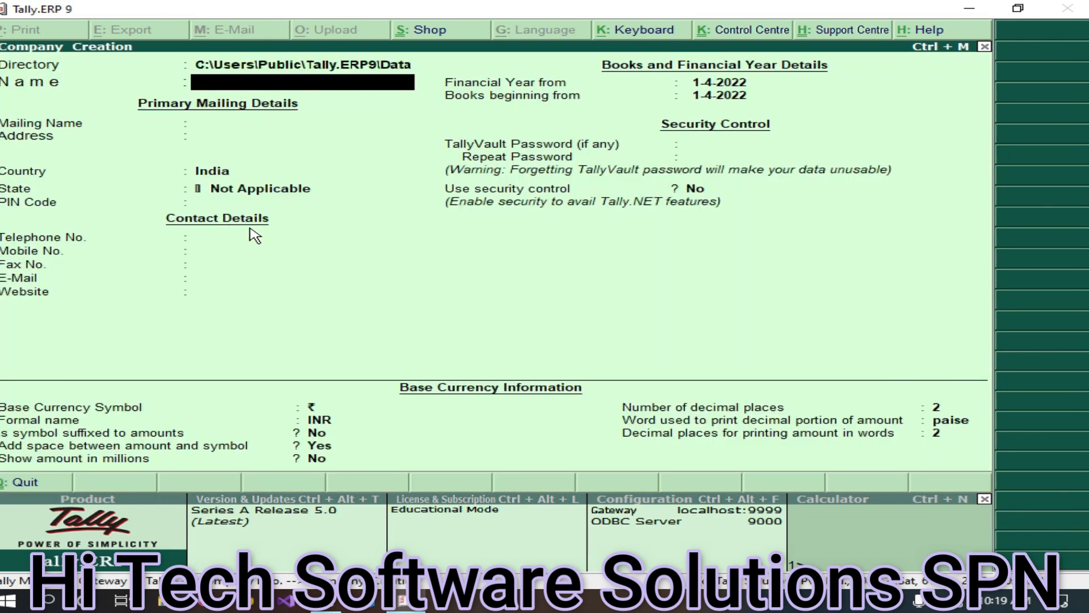
pyautogui.write('Tech Solutions')
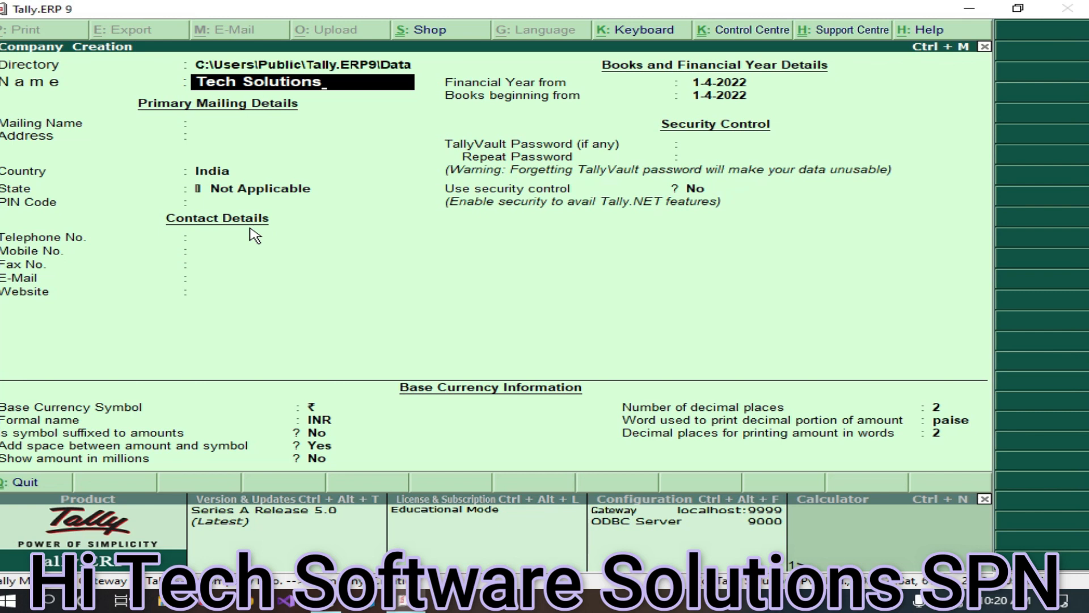
pyautogui.press('Return')
pyautogui.write('Vp')
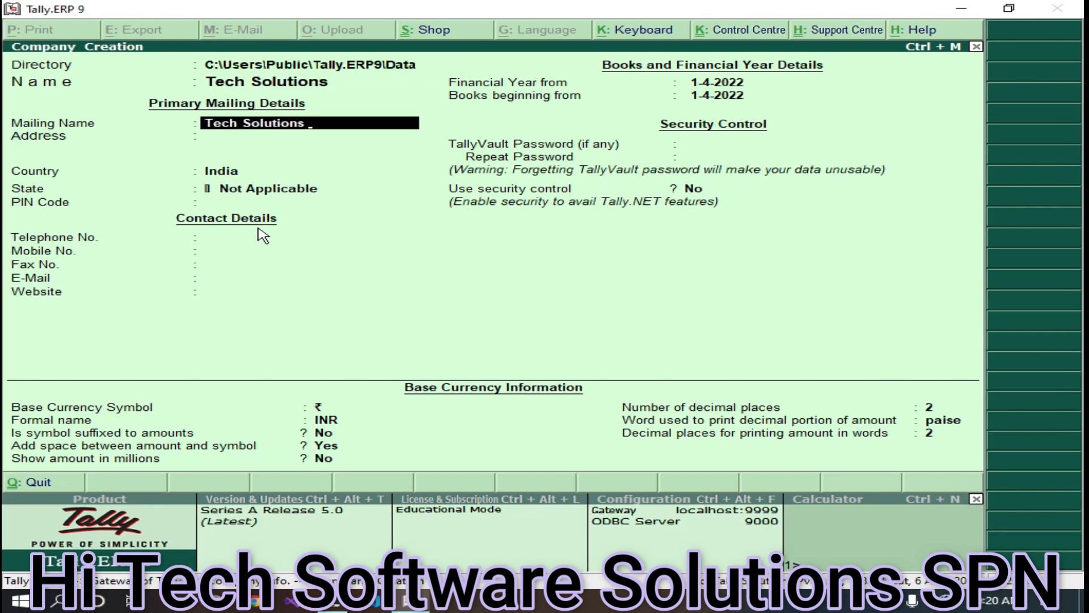
pyautogui.press('BackSpace')
pyautogui.press('BackSpace')
pyautogui.write('Pvt Ltd')
pyautogui.press('Return')
pyautogui.press('Return')
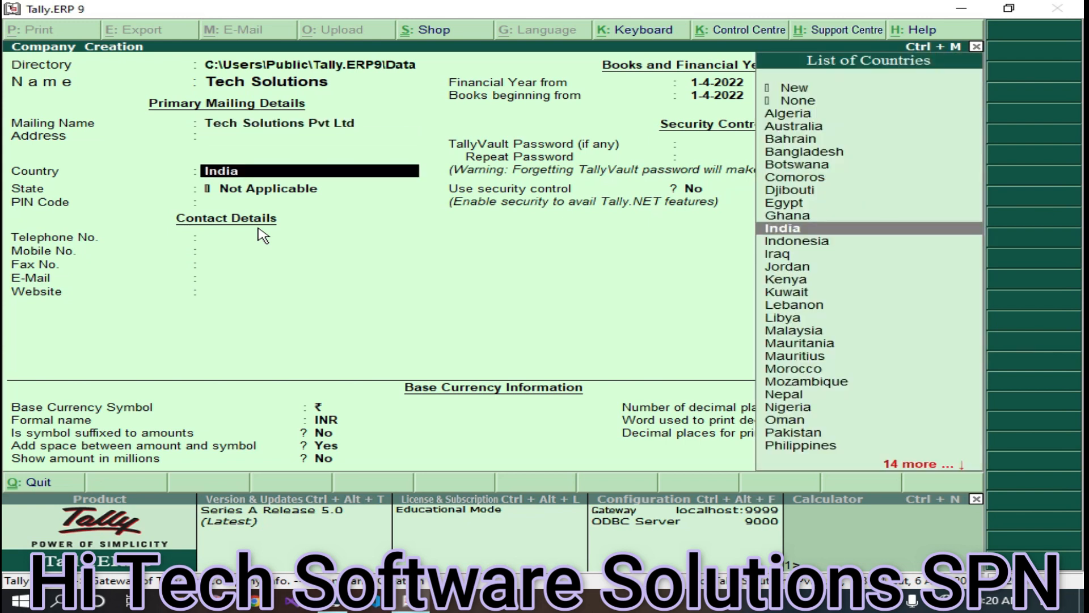
# - Enter address Shopian, state Jammu & Kashmir, PIN 192303 and the telephone number, then save
pyautogui.press('BackSpace')
pyautogui.write('Sho')
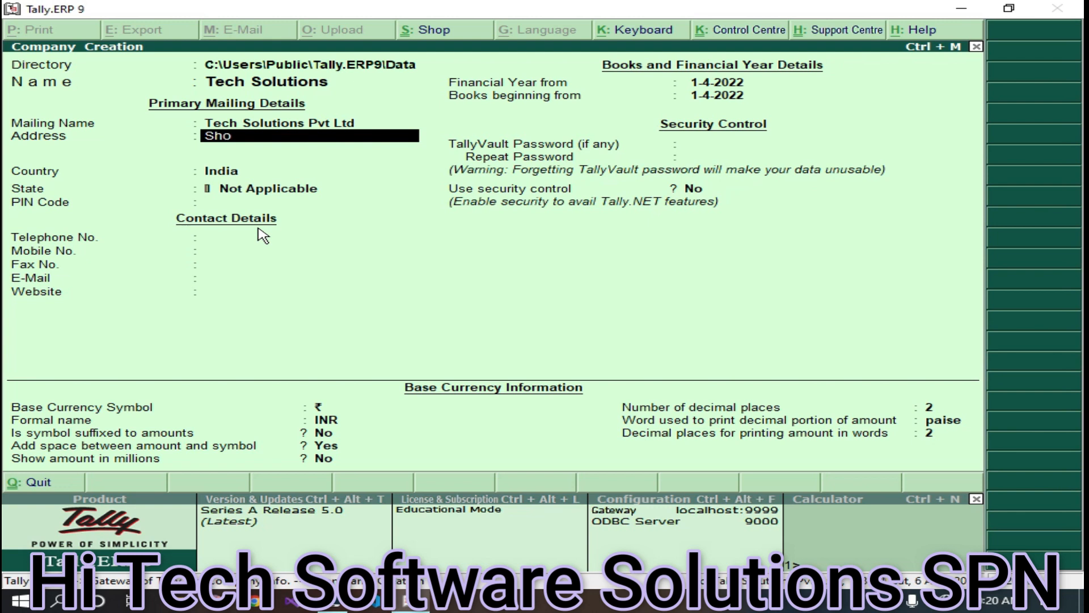
pyautogui.write('pian')
pyautogui.press('Return')
pyautogui.press('Return')
pyautogui.press('Return')
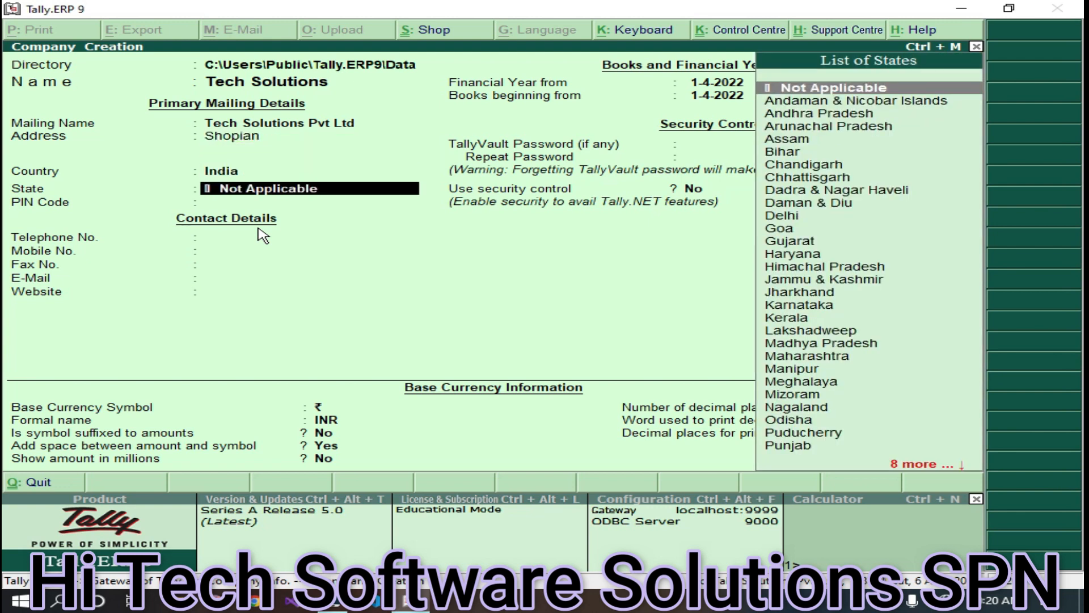
pyautogui.write('Jam')
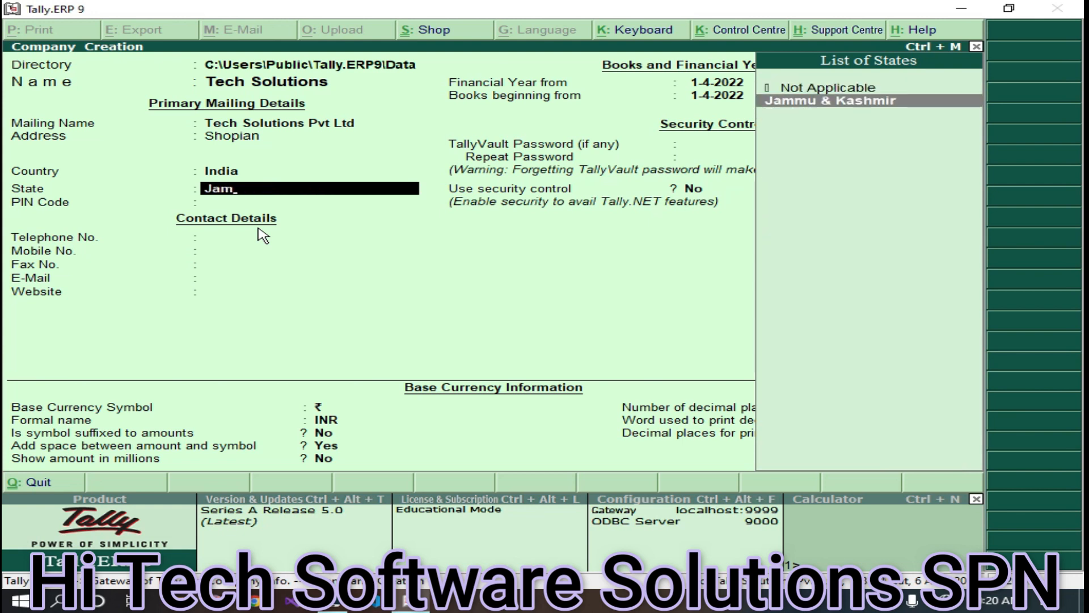
pyautogui.press('Return')
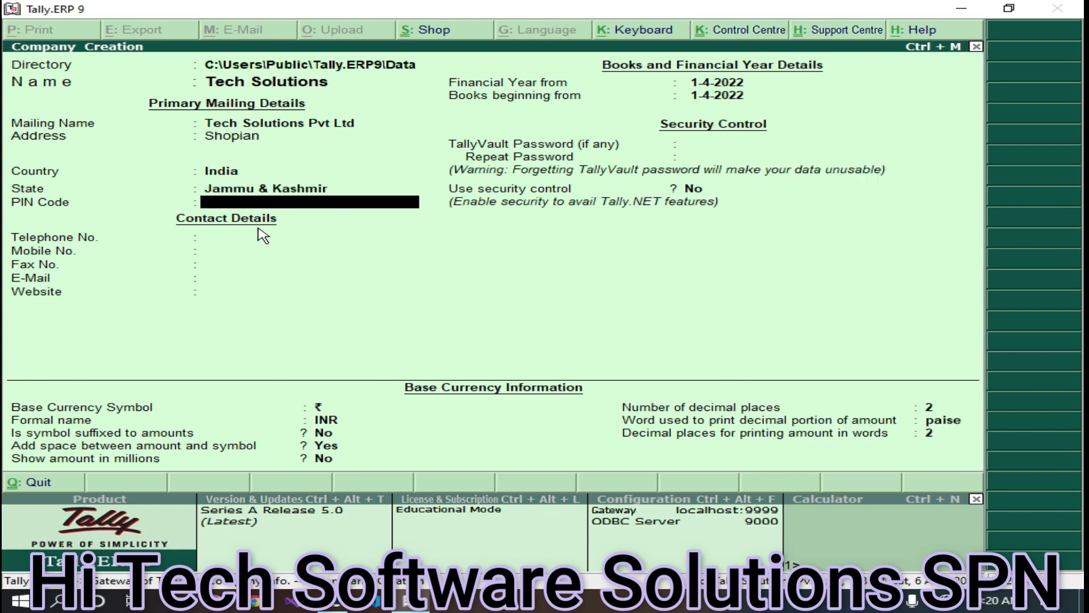
pyautogui.write('192303')
pyautogui.press('Return')
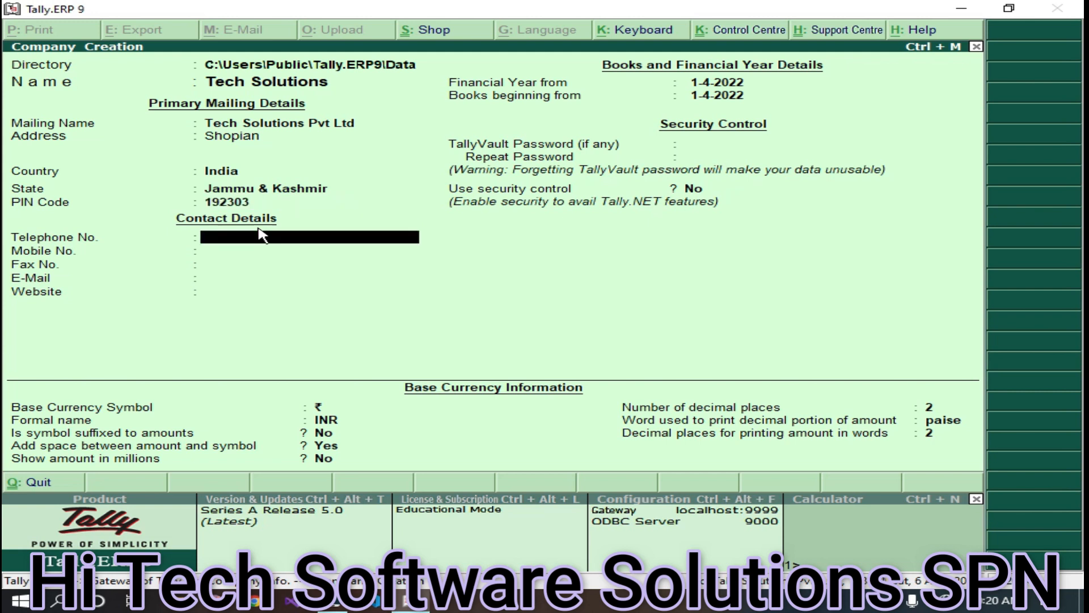
pyautogui.hotkey('ctrl', 'a')
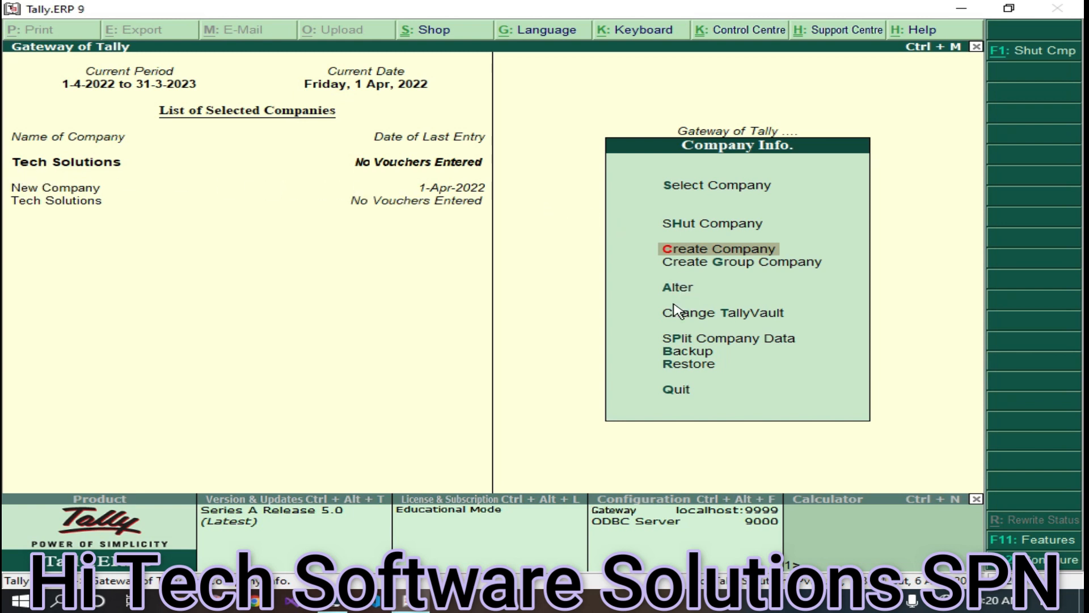
# - Close Company Info and choose Inventory Info. from the Gateway of Tally
pyautogui.press('Escape')
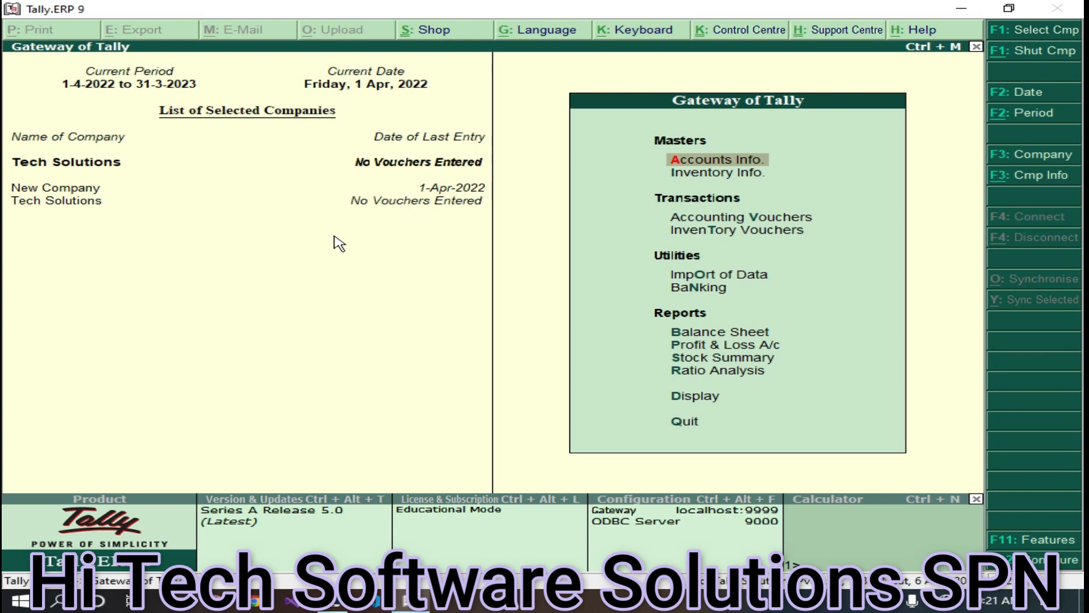
pyautogui.click(735, 177)
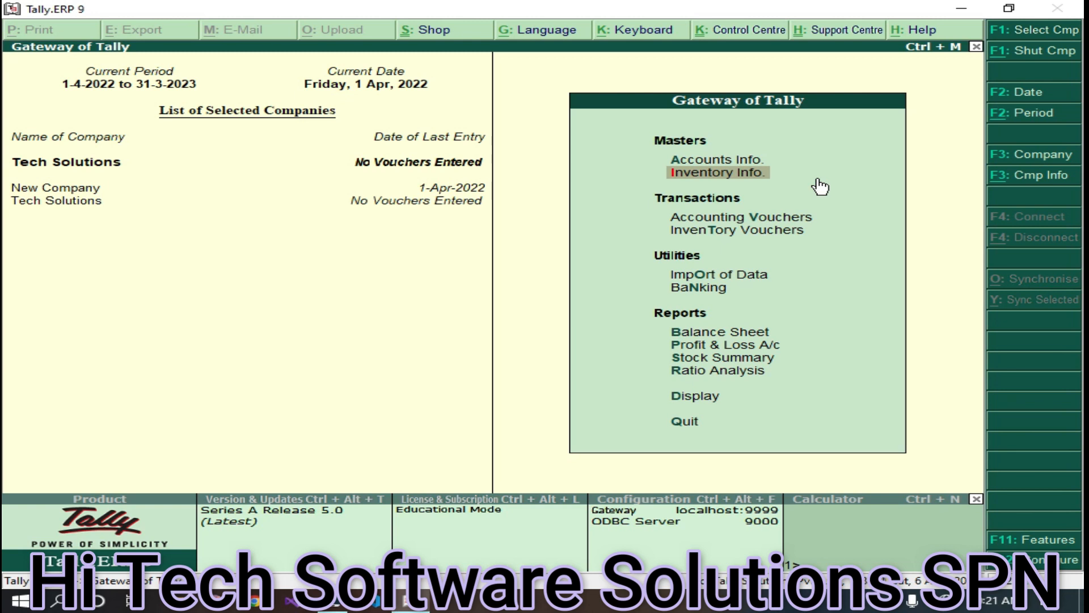
# - Begin a Pcs unit of measure, then quit without saving and return to Inventory Info
pyautogui.press('Return')
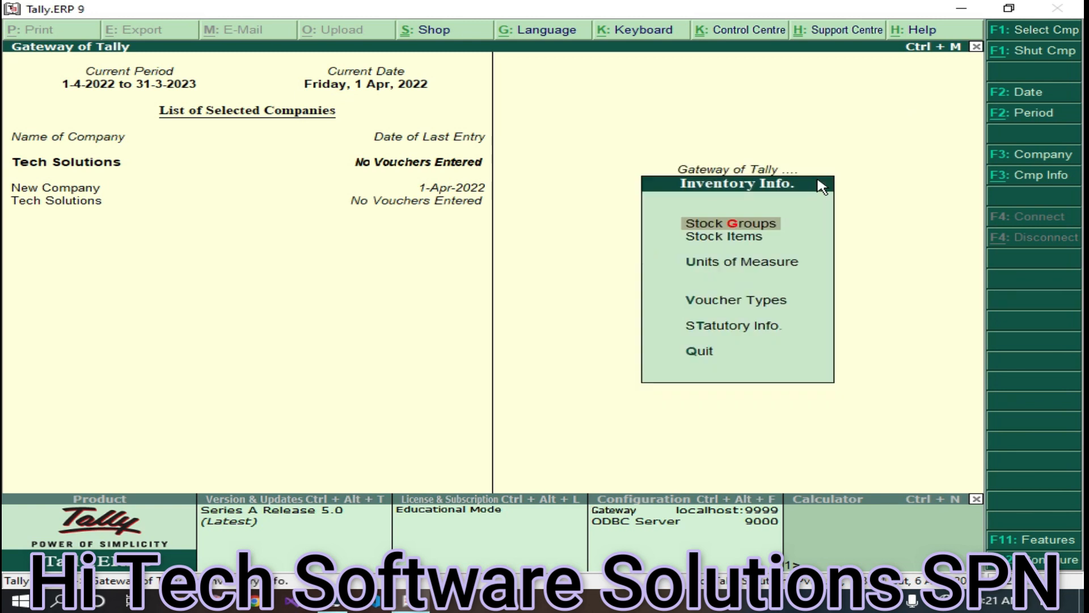
pyautogui.press('Down')
pyautogui.press('Down')
pyautogui.press('Return')
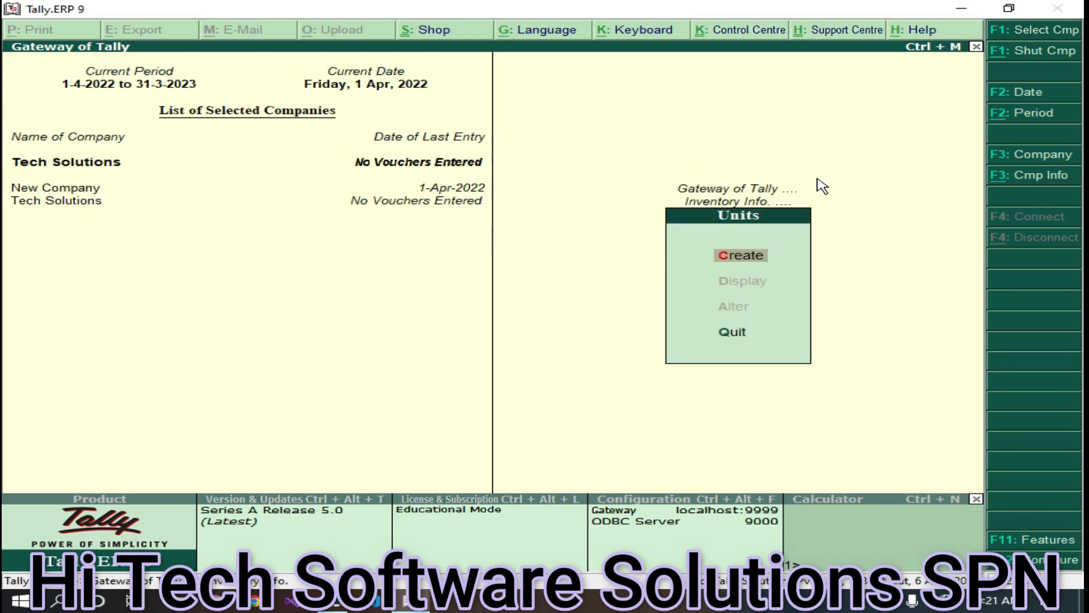
pyautogui.press('Return')
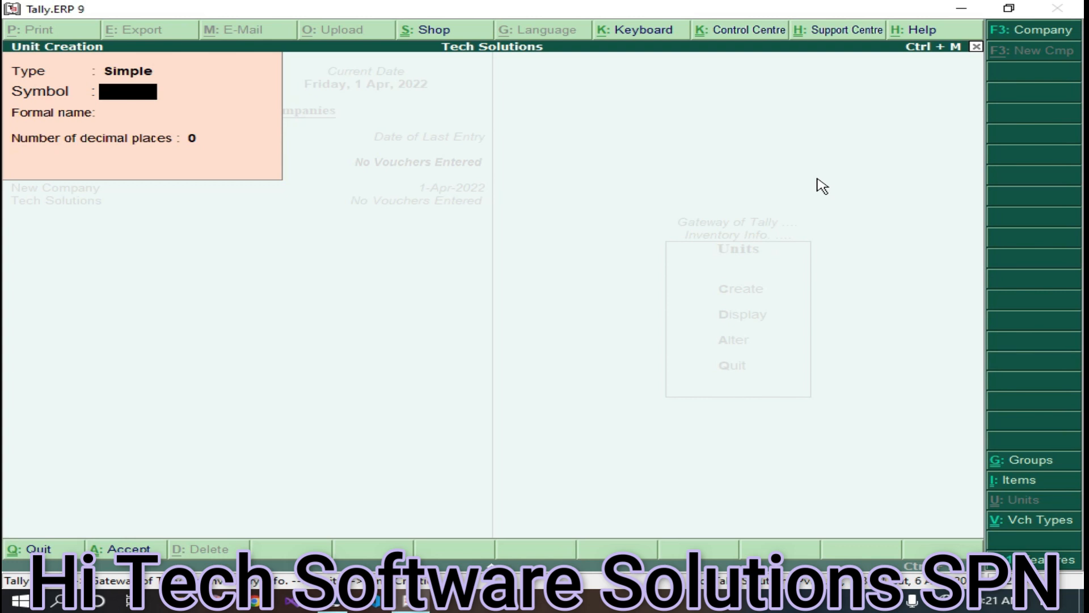
pyautogui.write('Pcs')
pyautogui.press('Return')
pyautogui.press('Return')
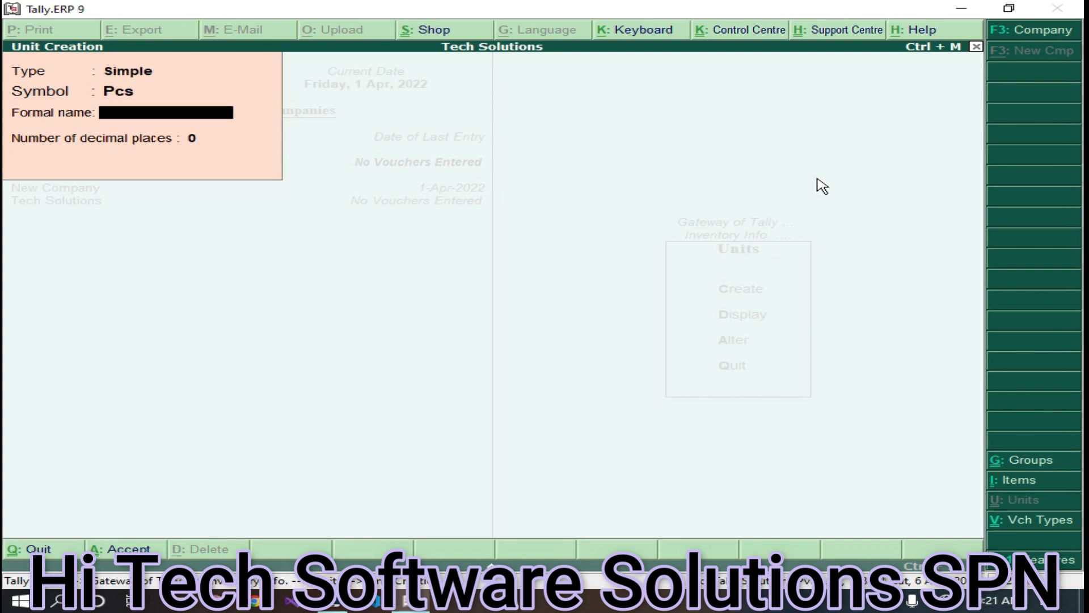
pyautogui.press('BackSpace')
pyautogui.press('BackSpace')
pyautogui.press('Escape')
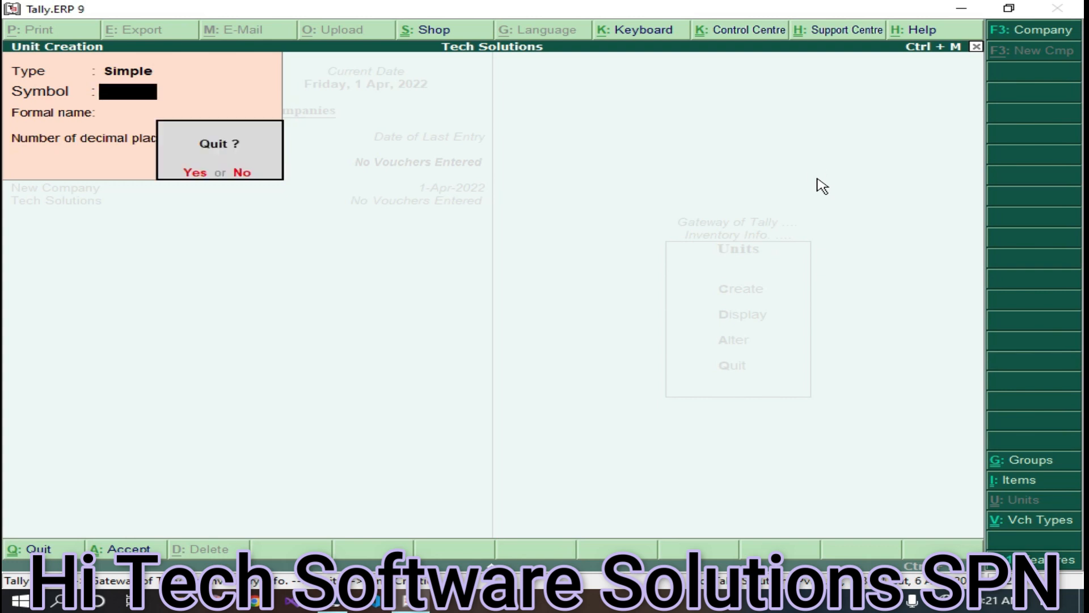
pyautogui.press('y')
pyautogui.press('Escape')
pyautogui.press('Up')
pyautogui.press('Up')
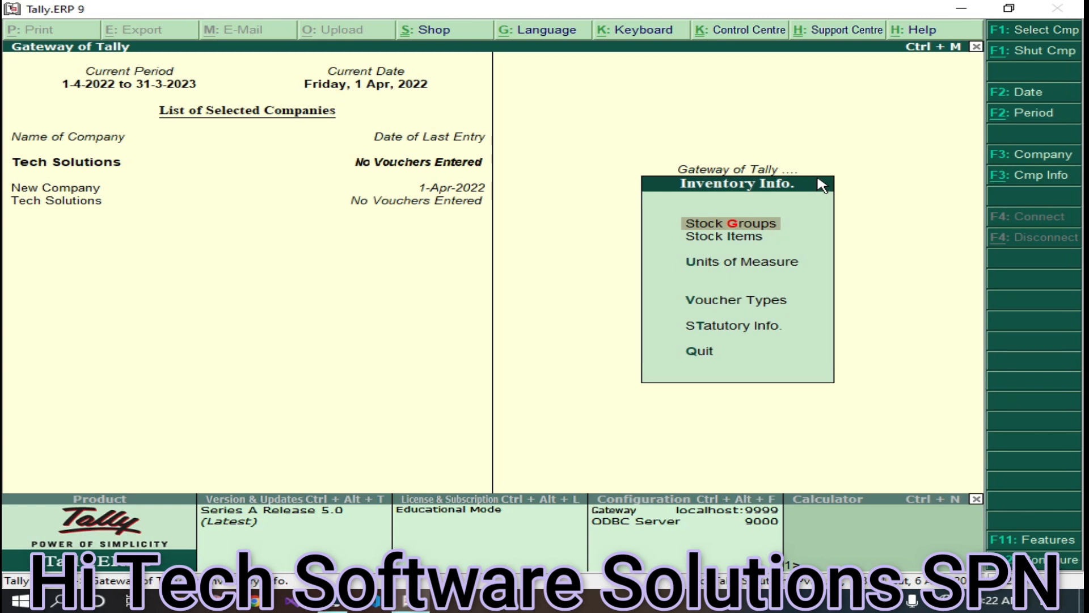
# - Create the Computers stock group under Primary
pyautogui.press('Return')
pyautogui.press('Return')
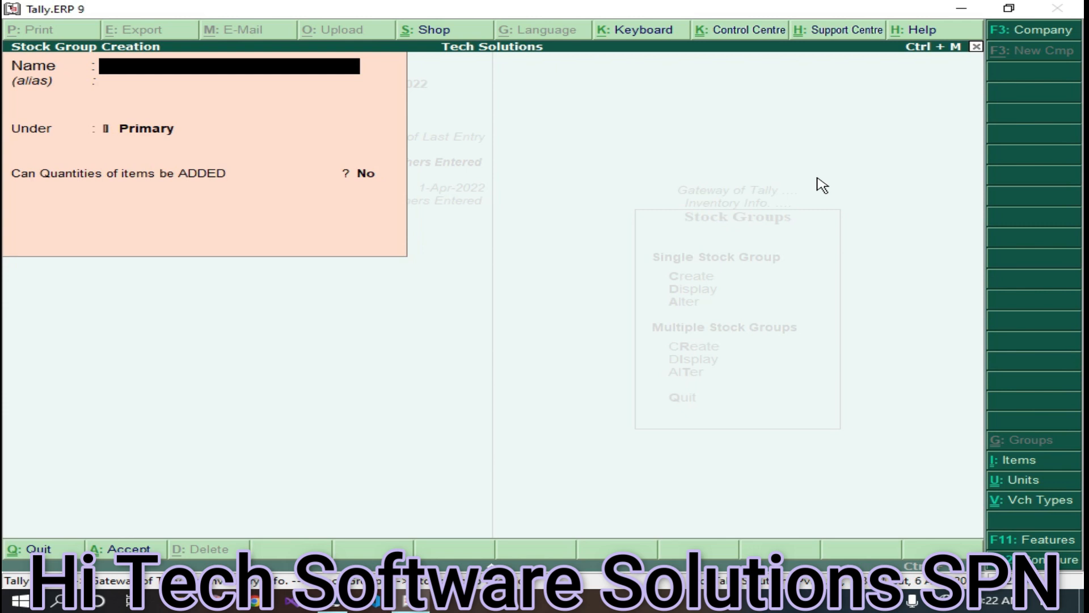
pyautogui.write('Computers')
pyautogui.press('Return')
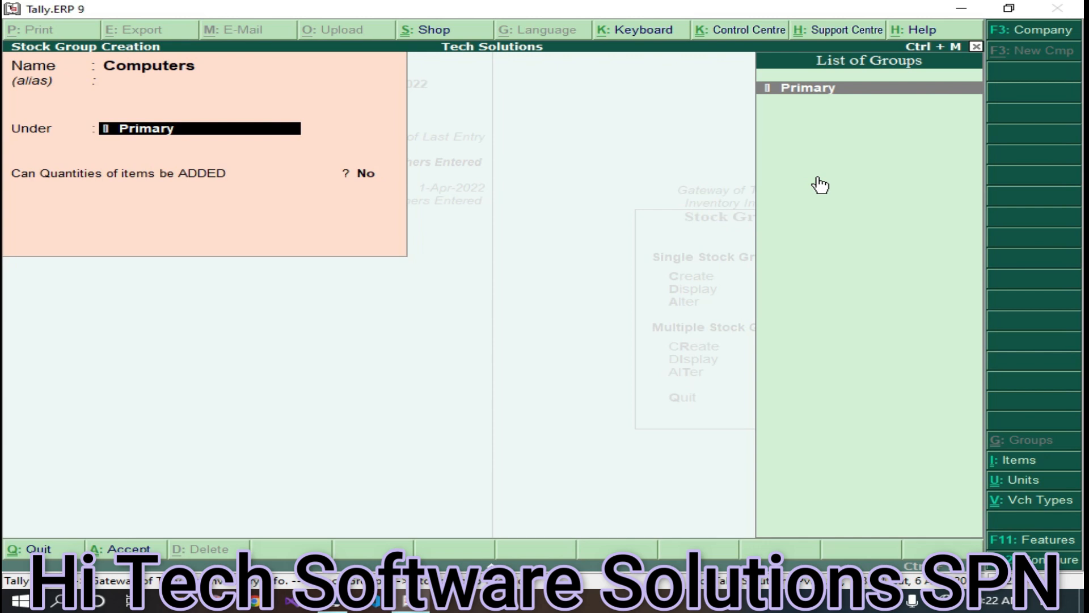
pyautogui.hotkey('ctrl', 'a')
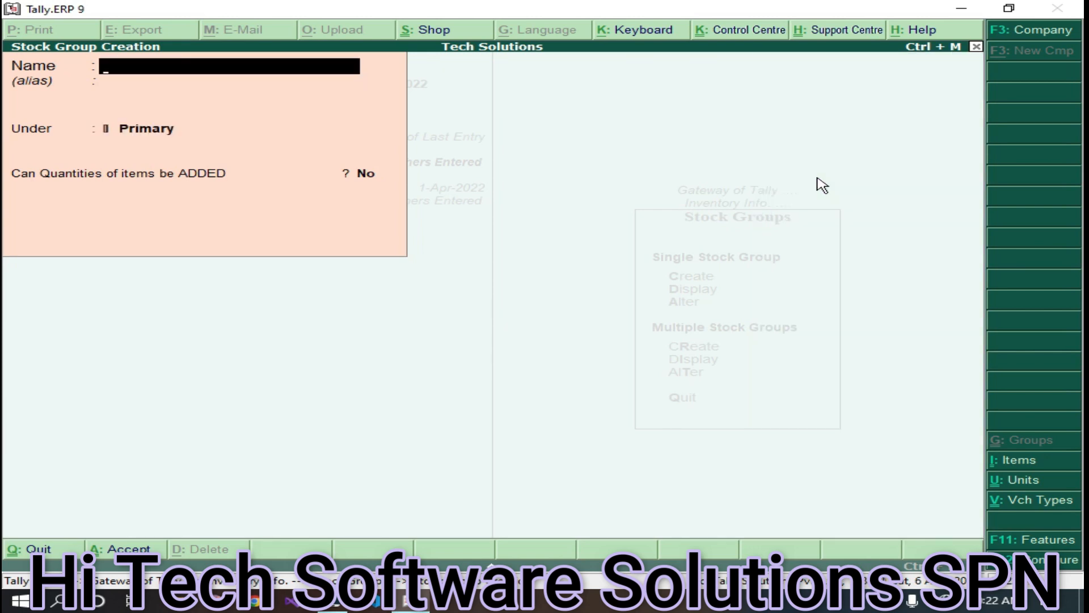
pyautogui.press('Escape')
pyautogui.press('y')
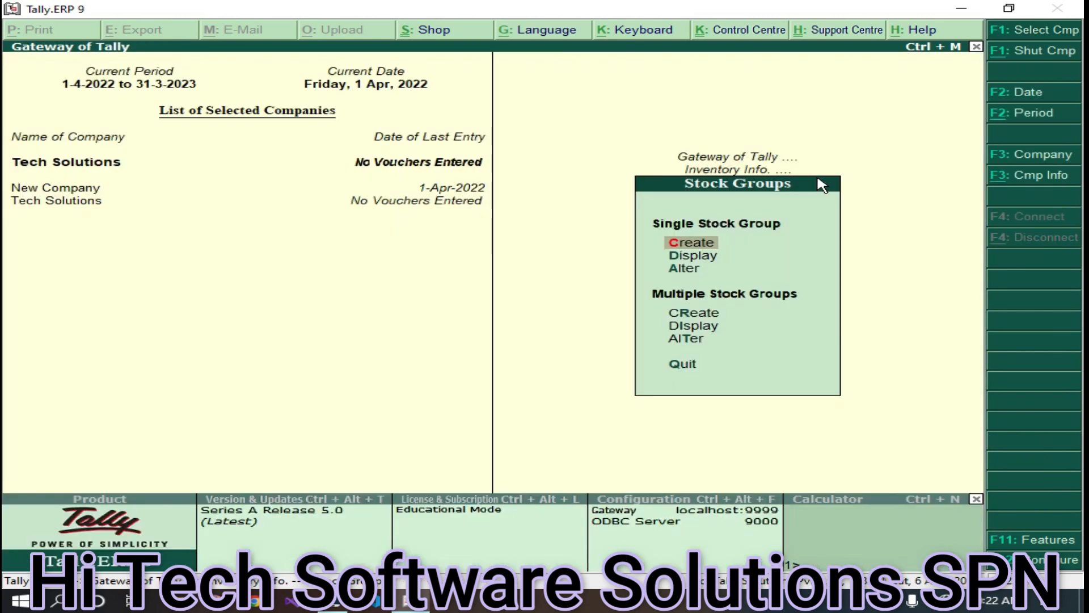
# - Create the Mobiles stock group under Primary and return to Inventory Info
pyautogui.press('Return')
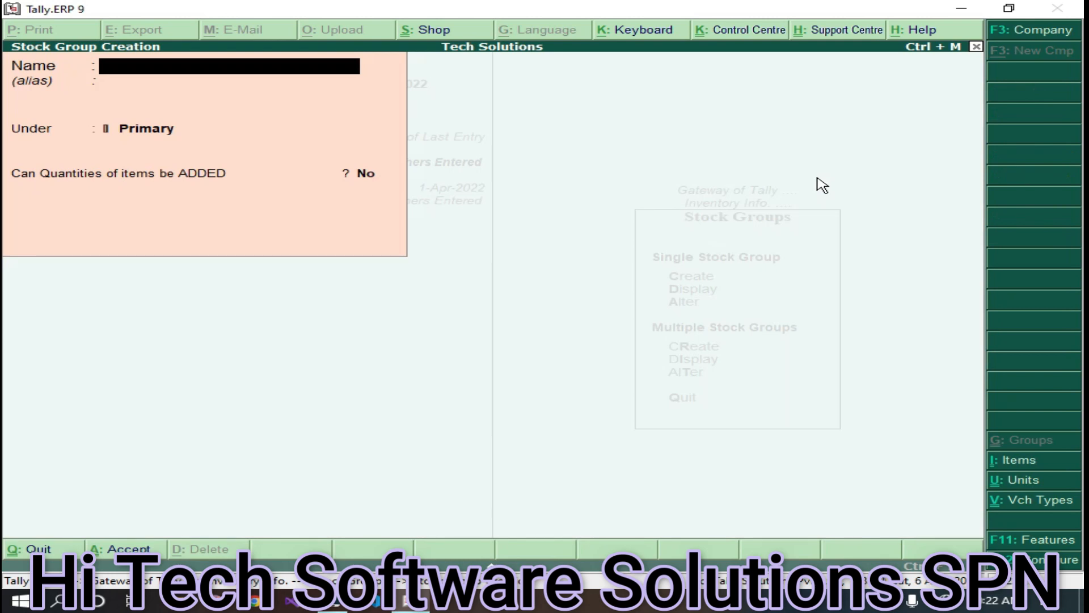
pyautogui.write('Mobiles')
pyautogui.press('Return')
pyautogui.press('Return')
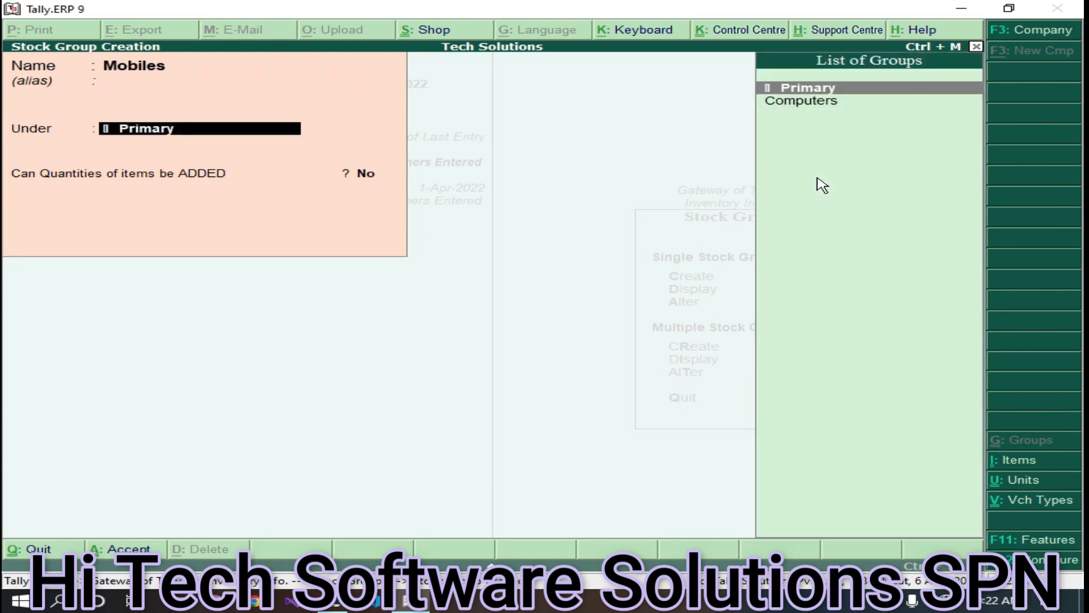
pyautogui.hotkey('ctrl', 'a')
pyautogui.press('Escape')
pyautogui.press('Return')
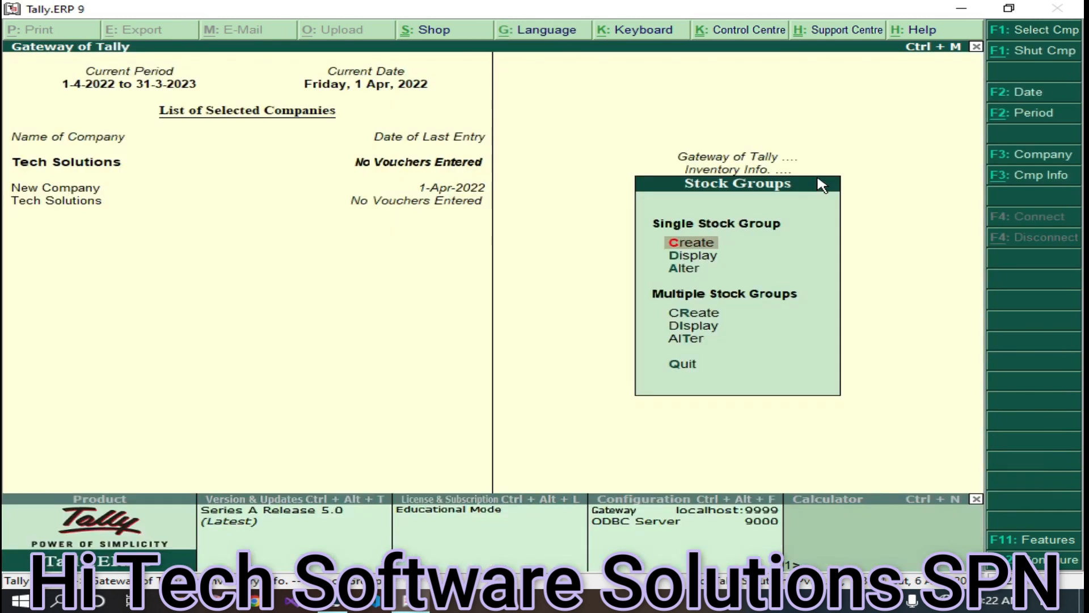
pyautogui.press('Escape')
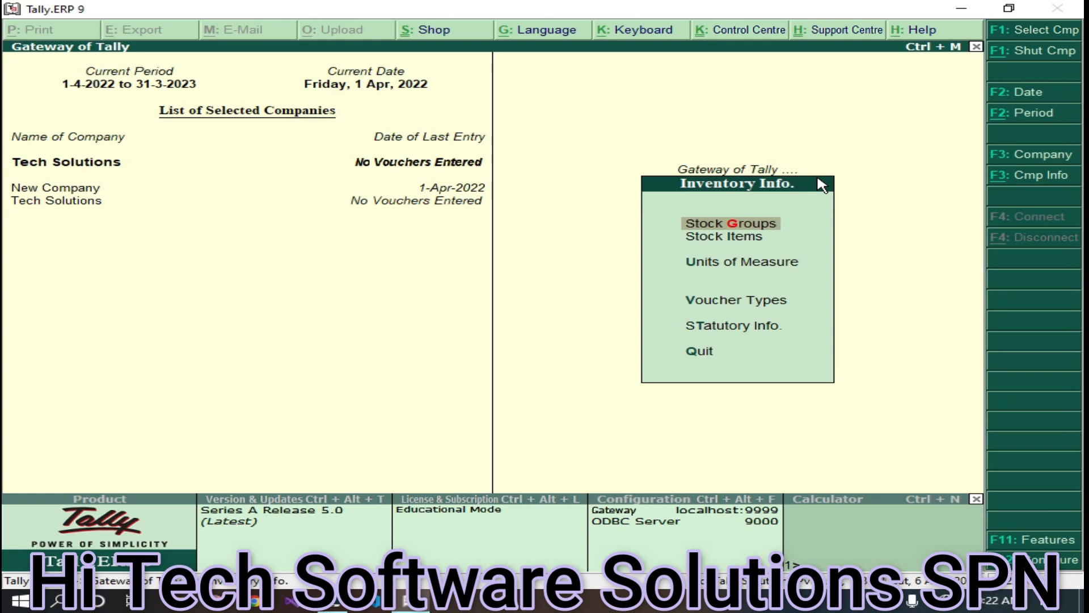
# - Open Multi Stock Item Creation with Computers as the parent group
pyautogui.press('Down')
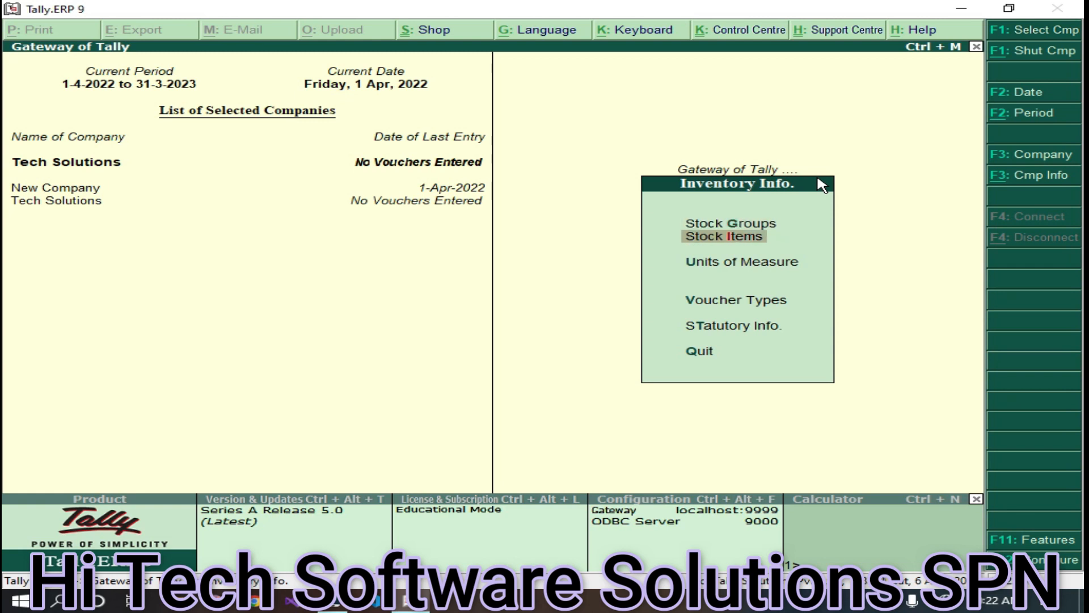
pyautogui.press('Return')
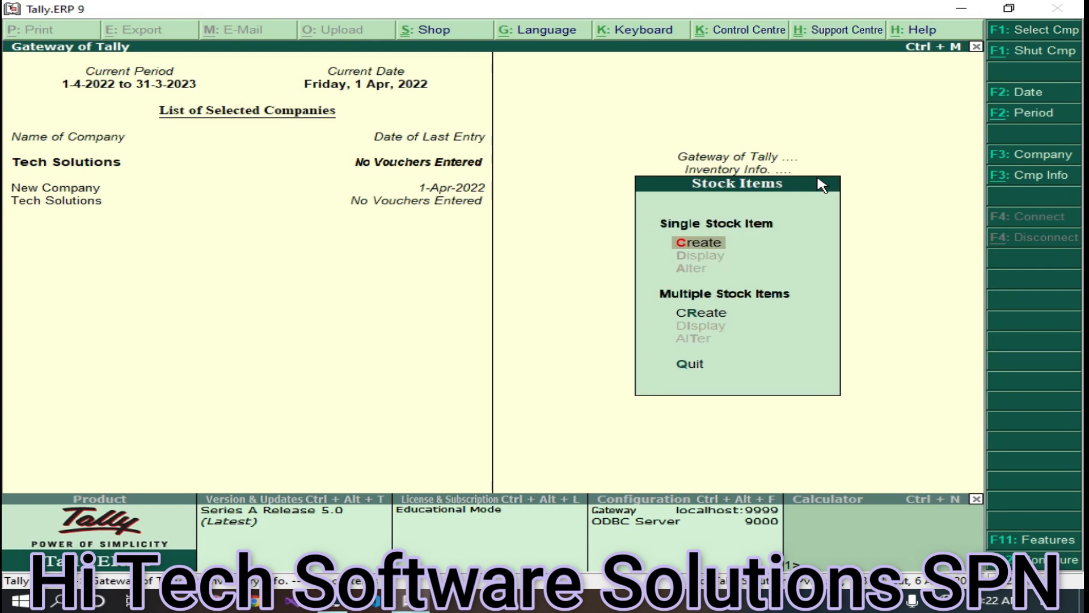
pyautogui.press('Up')
pyautogui.press('Up')
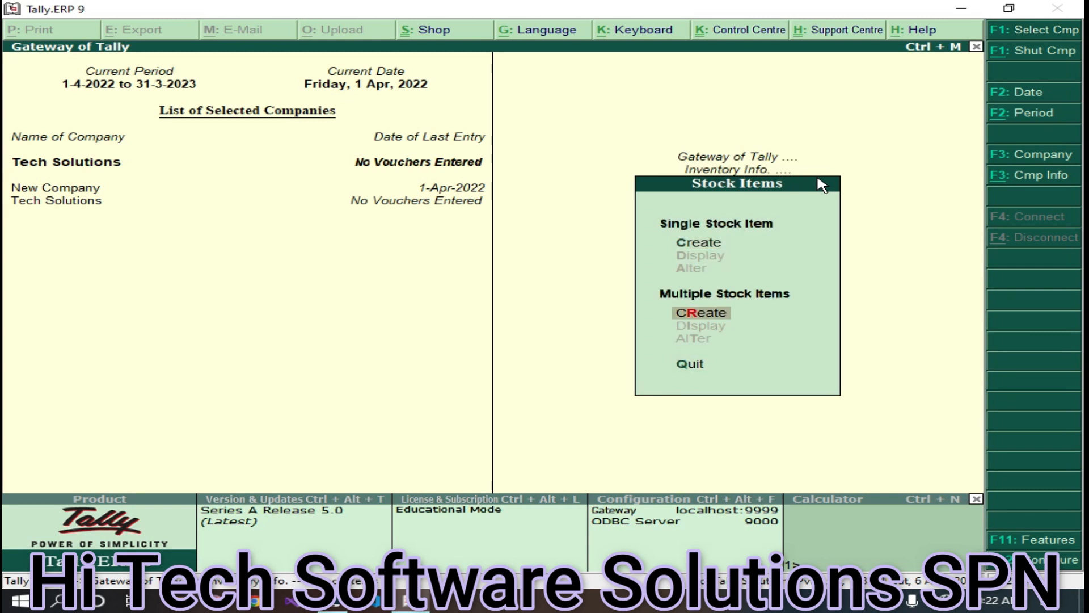
pyautogui.press('Return')
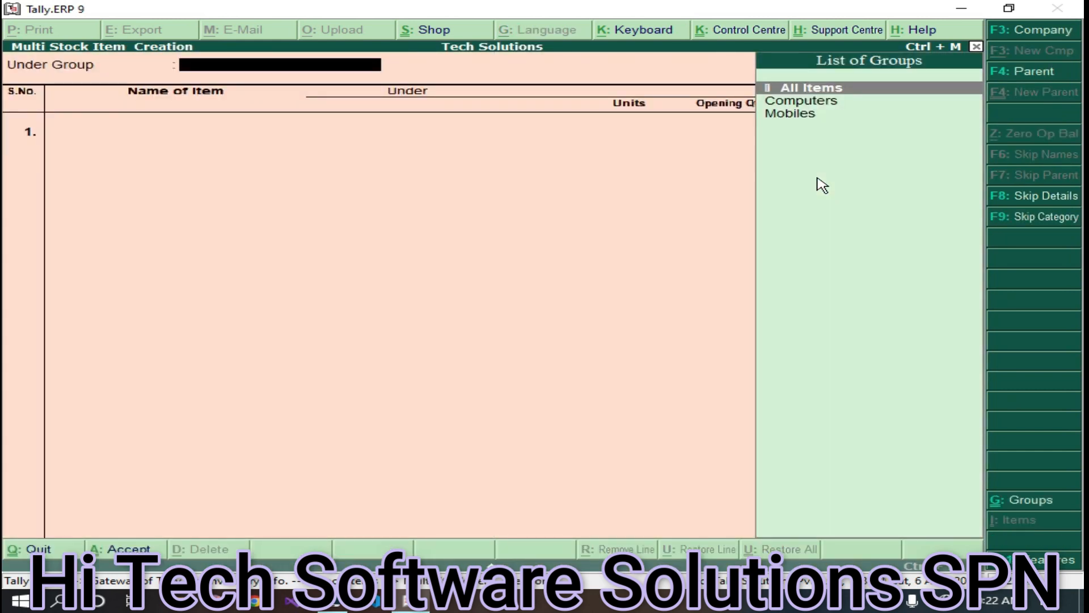
pyautogui.press('Down')
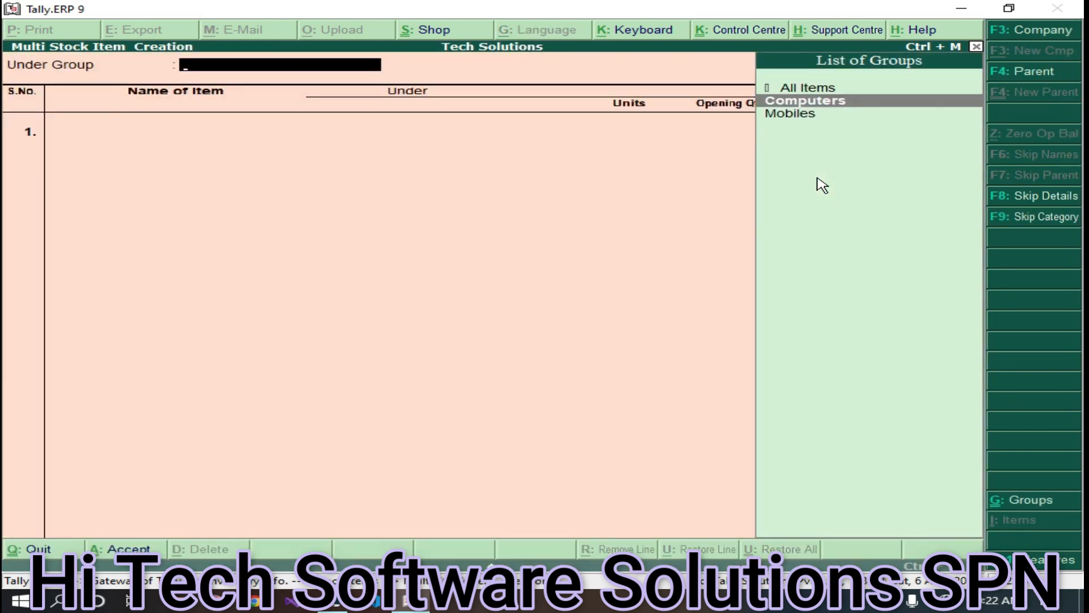
pyautogui.press('Return')
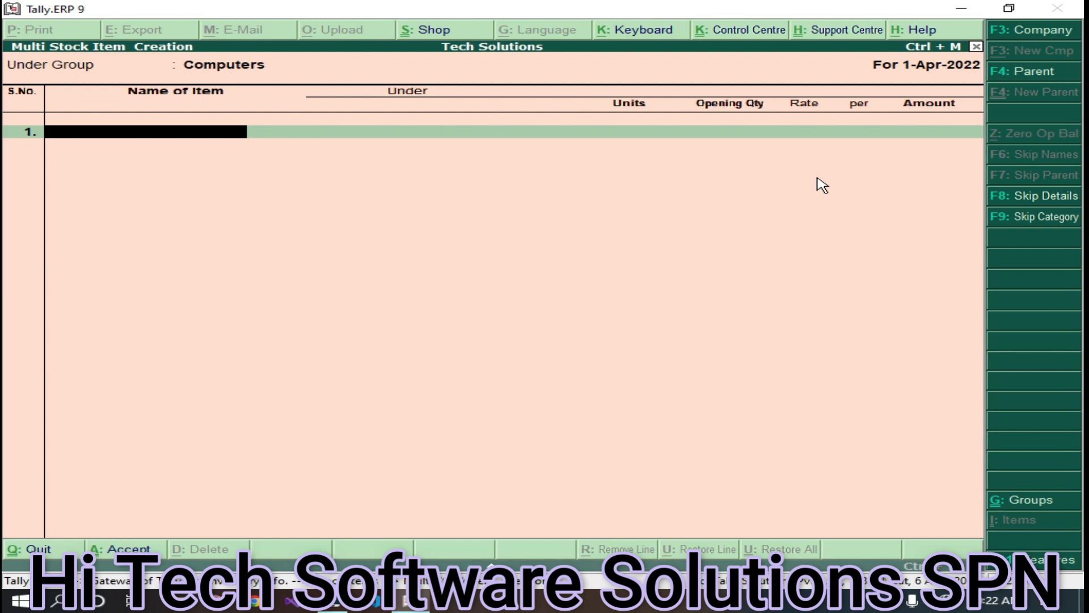
# - Add Speakers in Pcs with an opening quantity of 10 and no rate
pyautogui.write('Speakers')
pyautogui.press('Return')
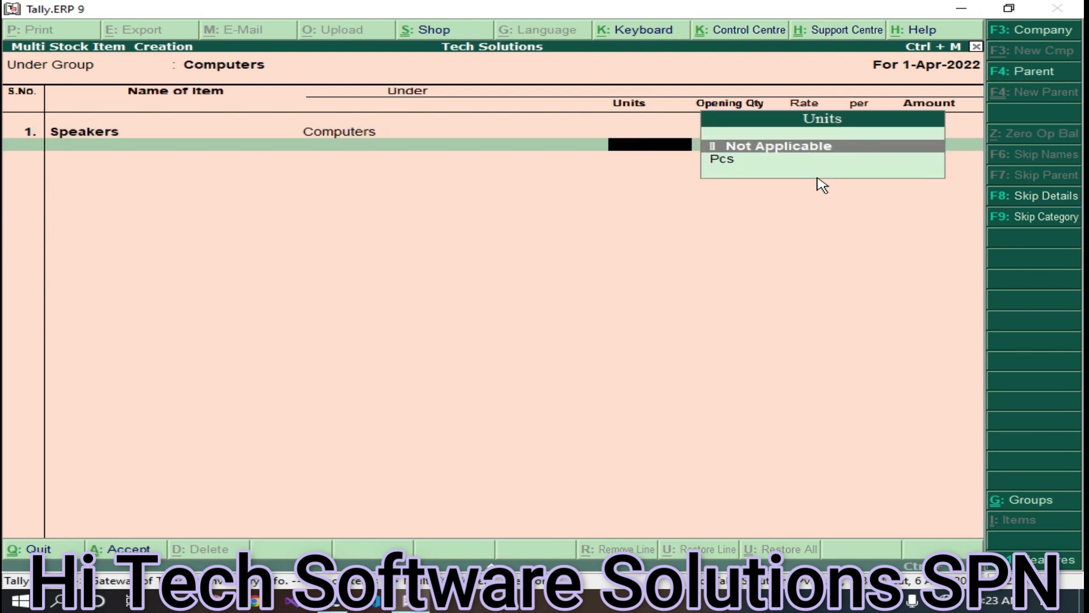
pyautogui.press('Down')
pyautogui.press('Return')
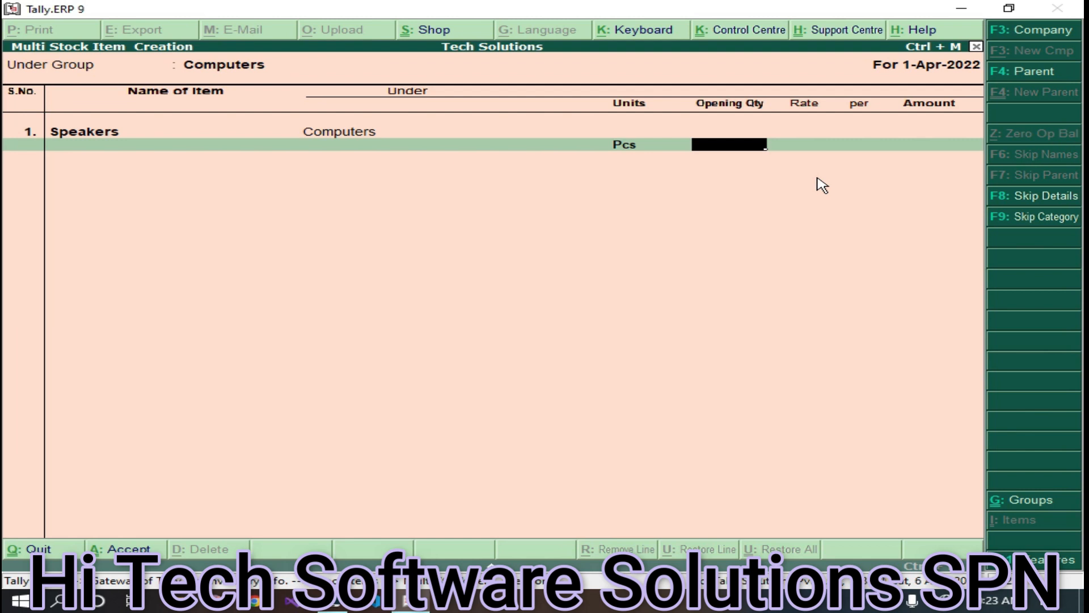
pyautogui.write('10')
pyautogui.press('Return')
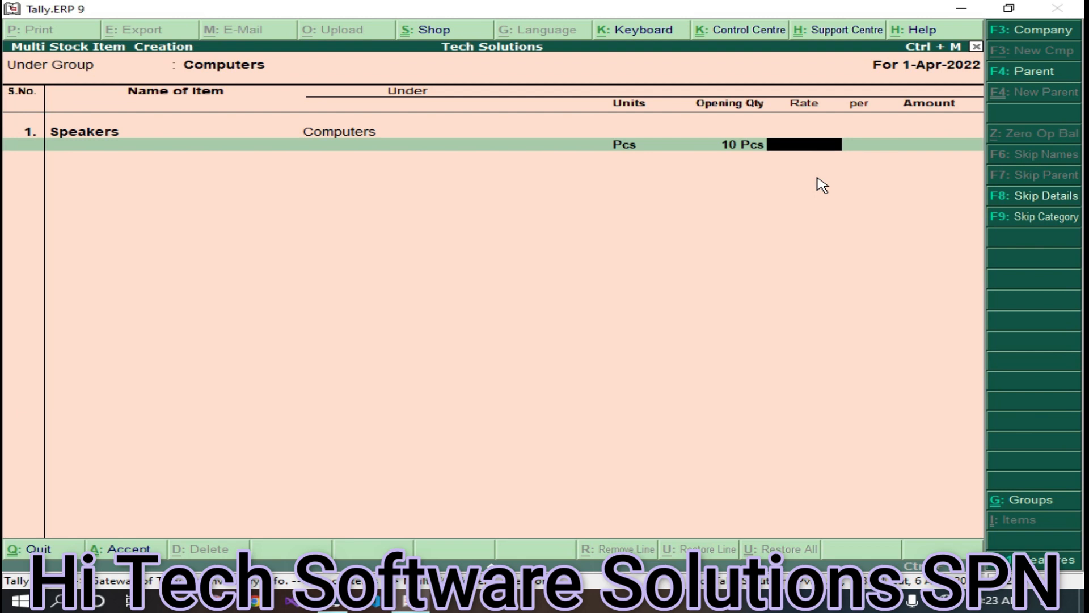
pyautogui.press('Return')
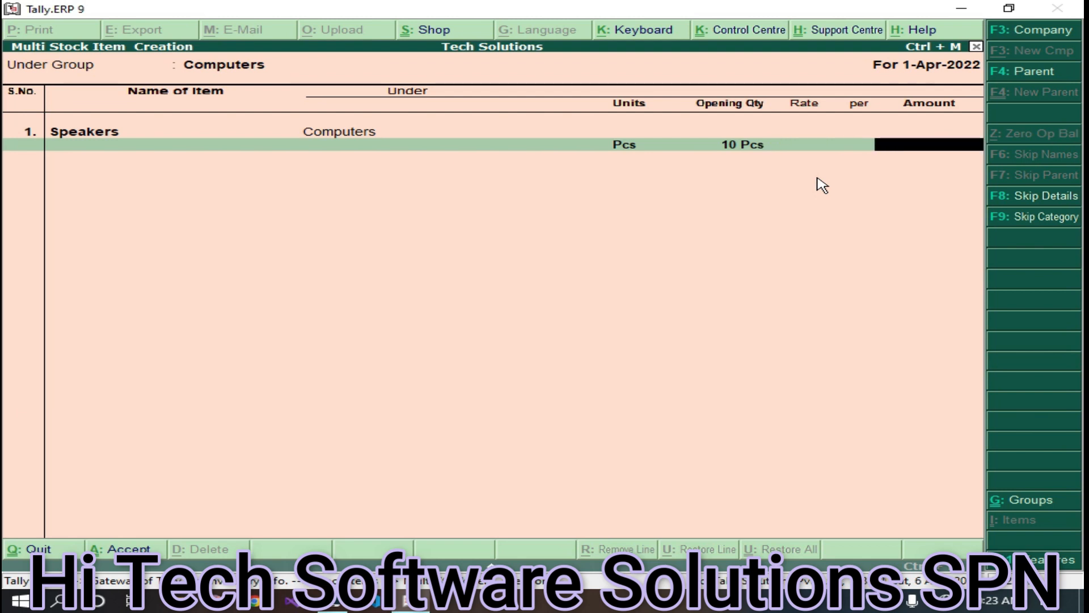
pyautogui.press('Return')
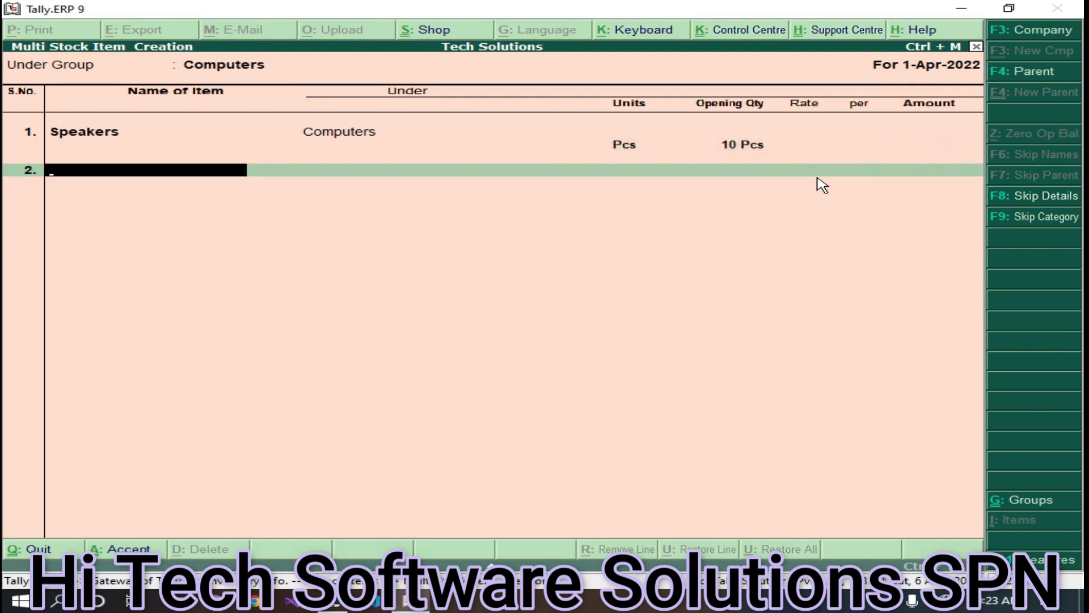
# - Add Keyboards in Pcs with opening quantity 10 at rate 140
pyautogui.write('Keyboards')
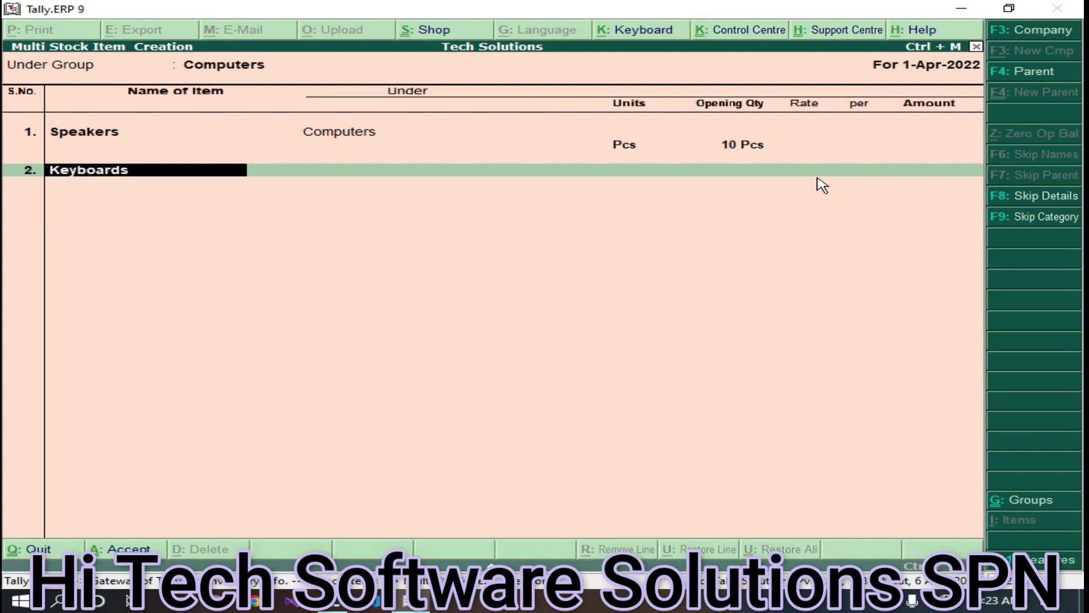
pyautogui.press('Return')
pyautogui.press('Return')
pyautogui.press('Down')
pyautogui.press('Return')
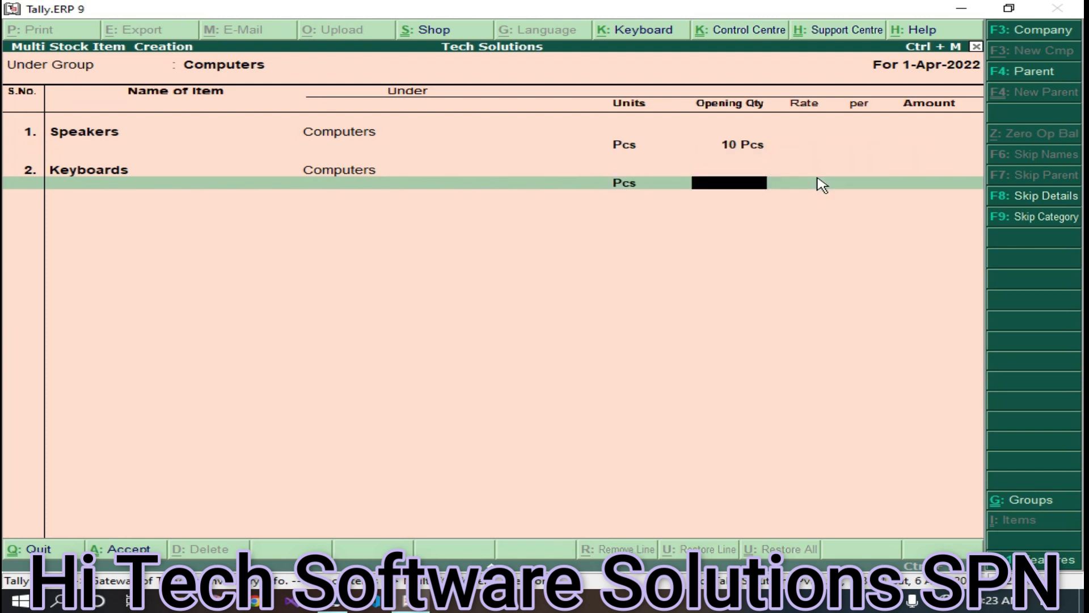
pyautogui.write('10')
pyautogui.press('Return')
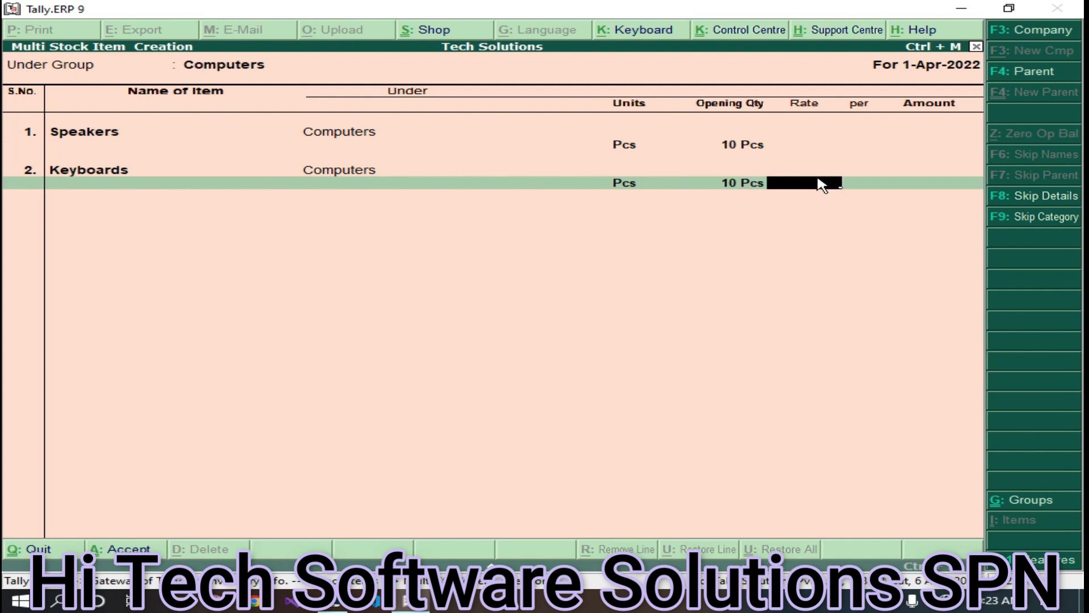
pyautogui.write('140')
pyautogui.press('Return')
pyautogui.press('Return')
pyautogui.press('Return')
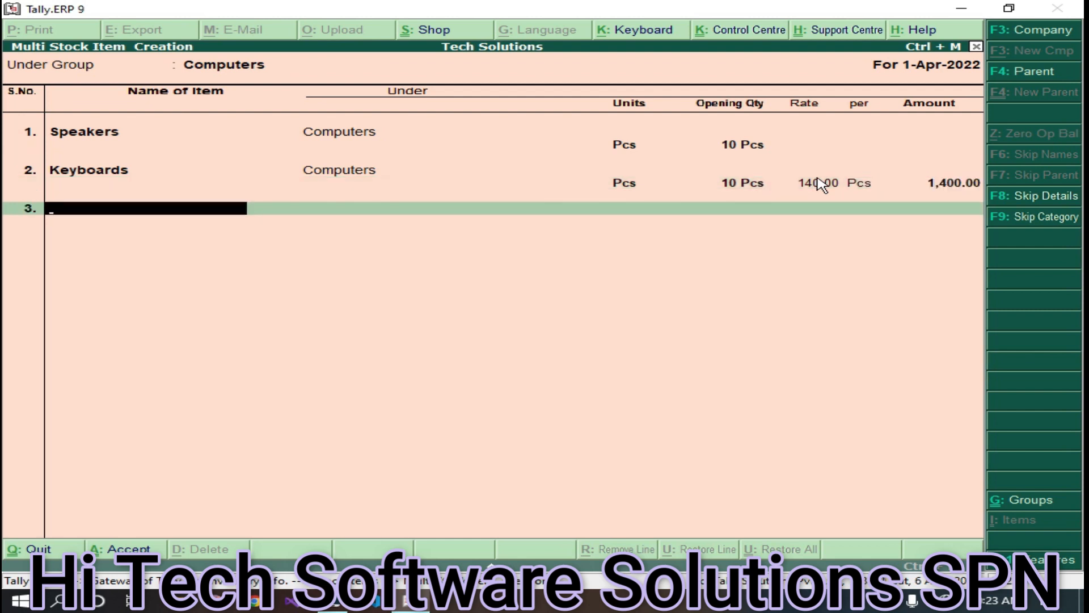
# - Add Mice in Pcs with opening quantity 10 at rate 90
pyautogui.write('Mice')
pyautogui.press('Return')
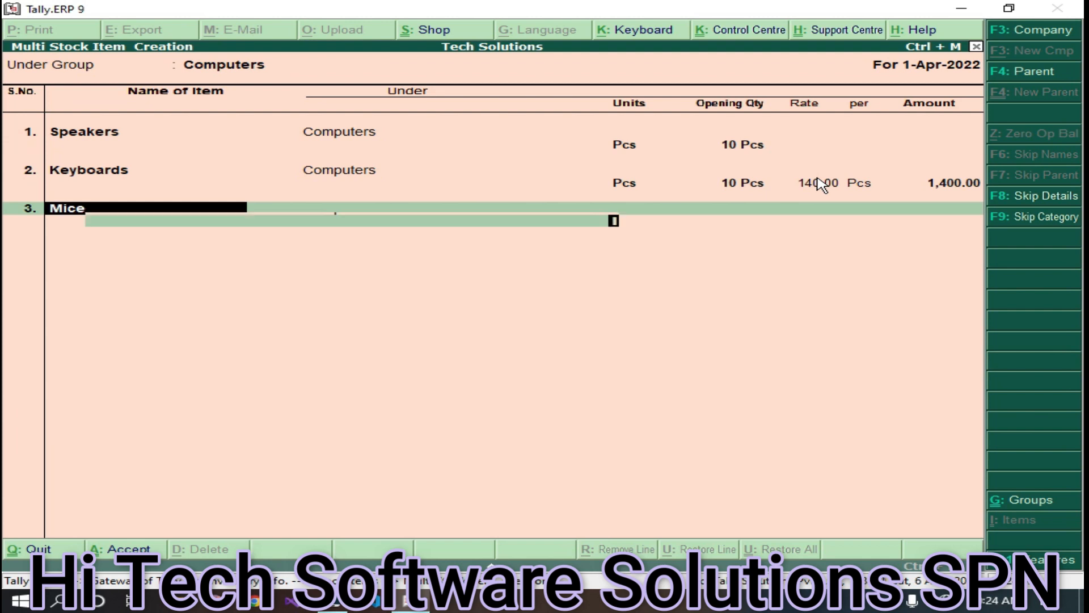
pyautogui.press('Down')
pyautogui.press('Return')
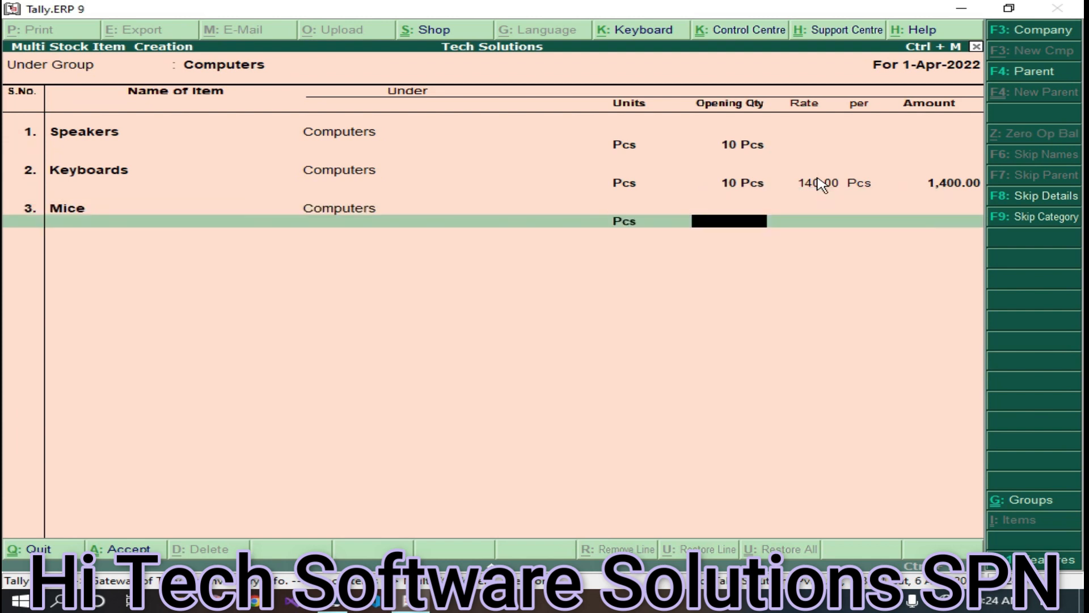
pyautogui.write('10')
pyautogui.press('Return')
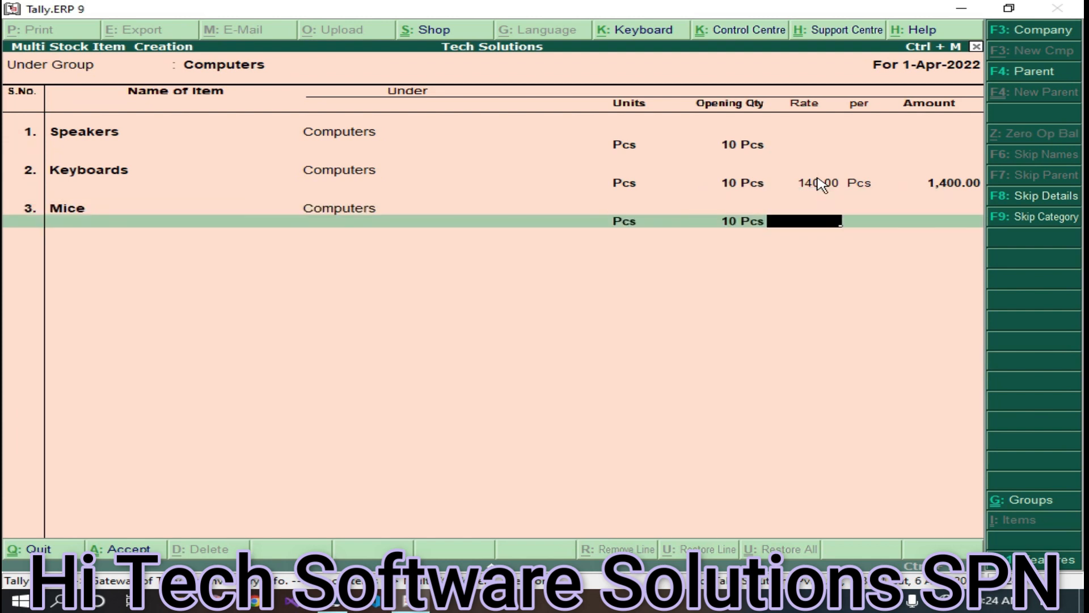
pyautogui.write('90')
pyautogui.press('Return')
pyautogui.press('Return')
pyautogui.press('Return')
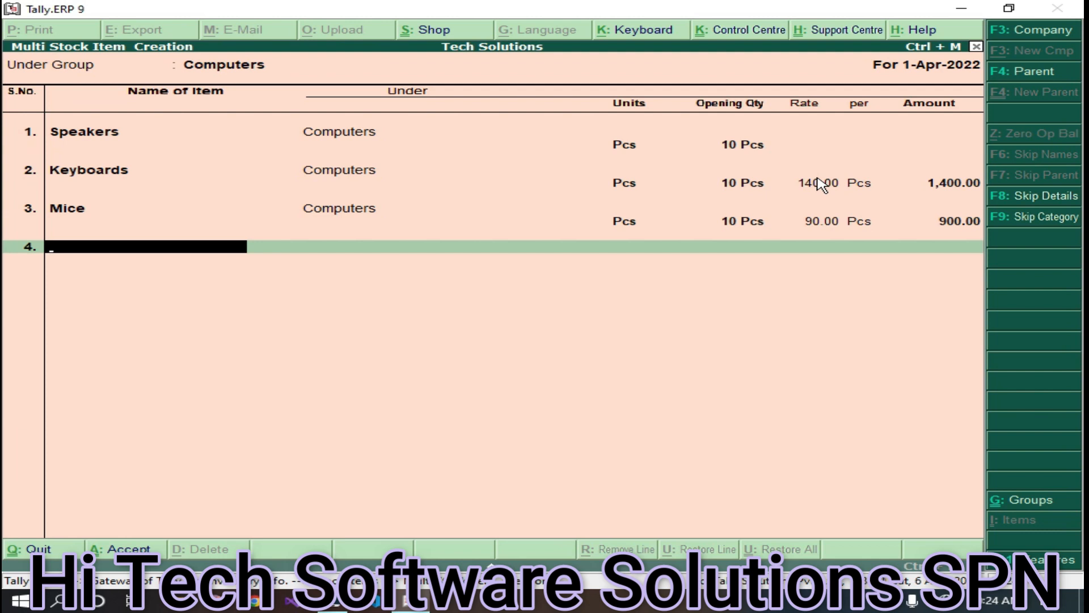
# - Add RAMs in Pcs with opening quantity 5, then save the Computers items
pyautogui.write('RAMs')
pyautogui.press('Return')
pyautogui.press('Return')
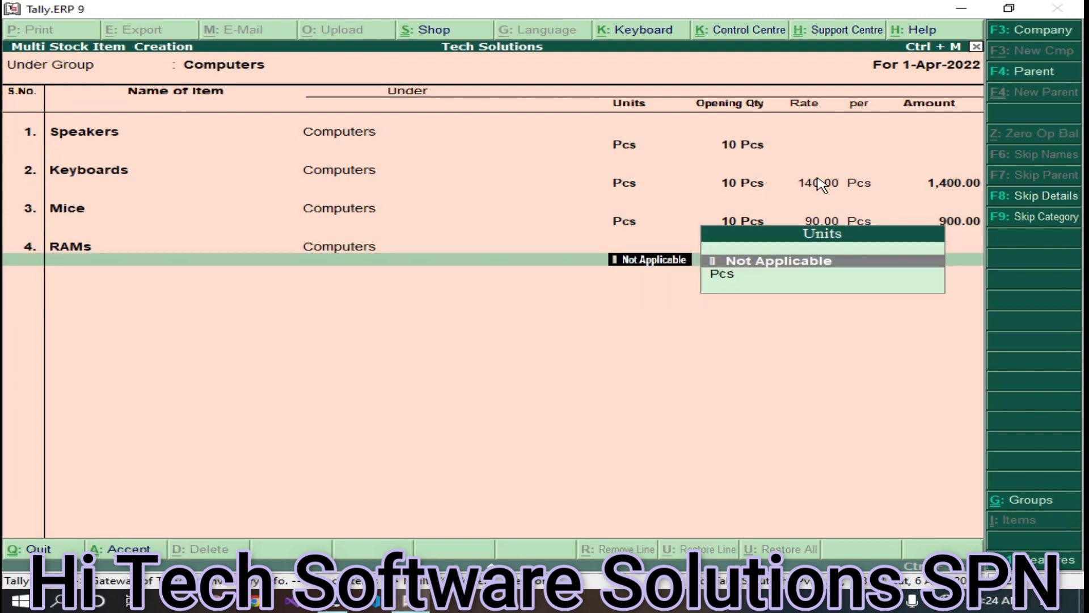
pyautogui.press('Down')
pyautogui.press('Return')
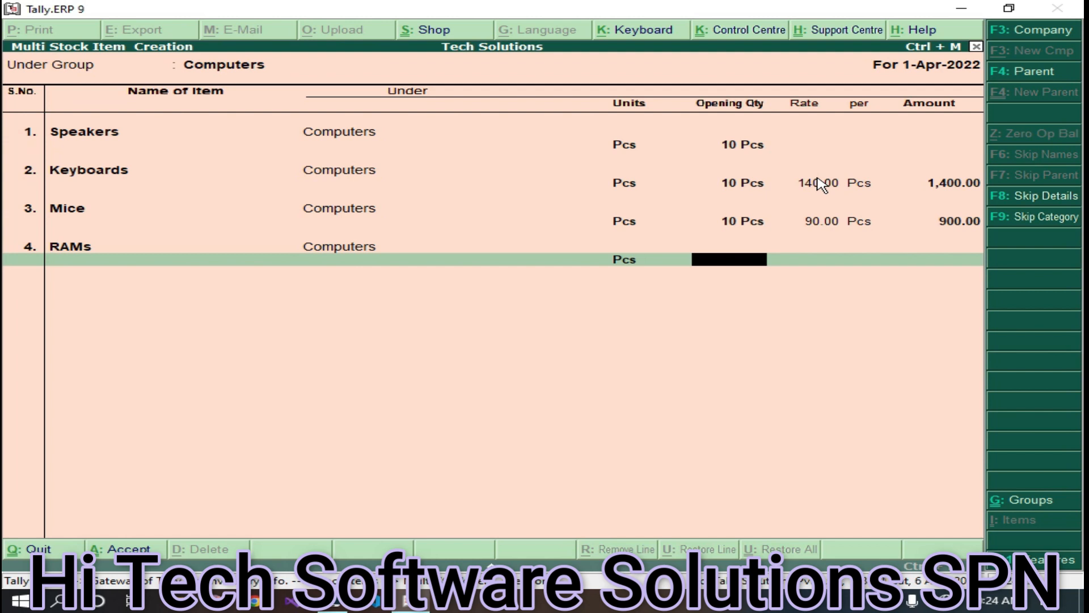
pyautogui.write('5')
pyautogui.press('Return')
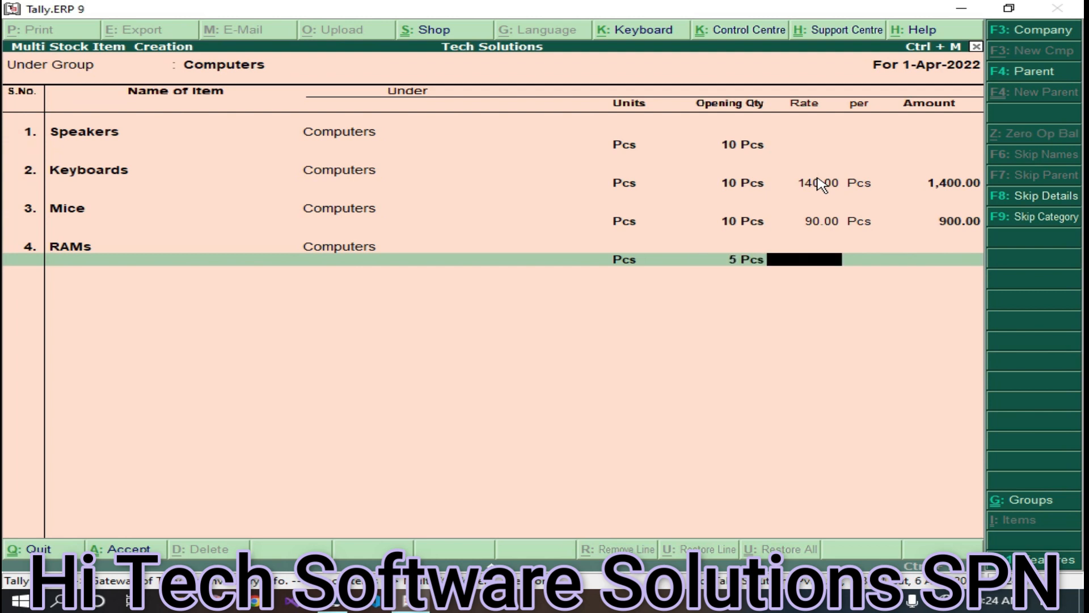
pyautogui.press('Return')
pyautogui.press('Return')
pyautogui.press('Return')
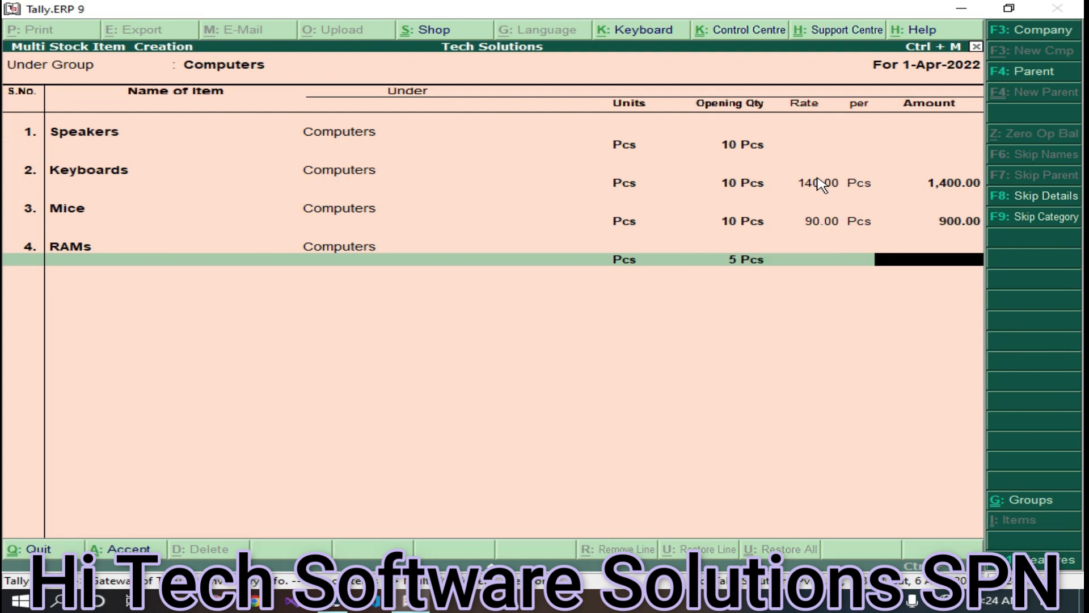
pyautogui.hotkey('ctrl', 'a')
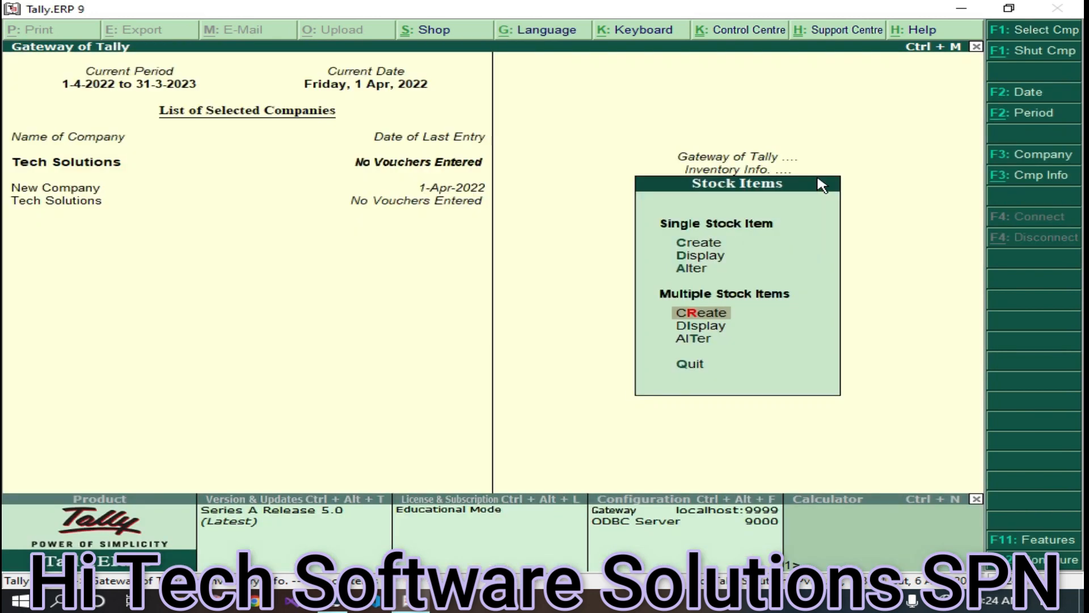
# - Open Multi Stock Item Creation with Mobiles as the parent group
pyautogui.press('Escape')
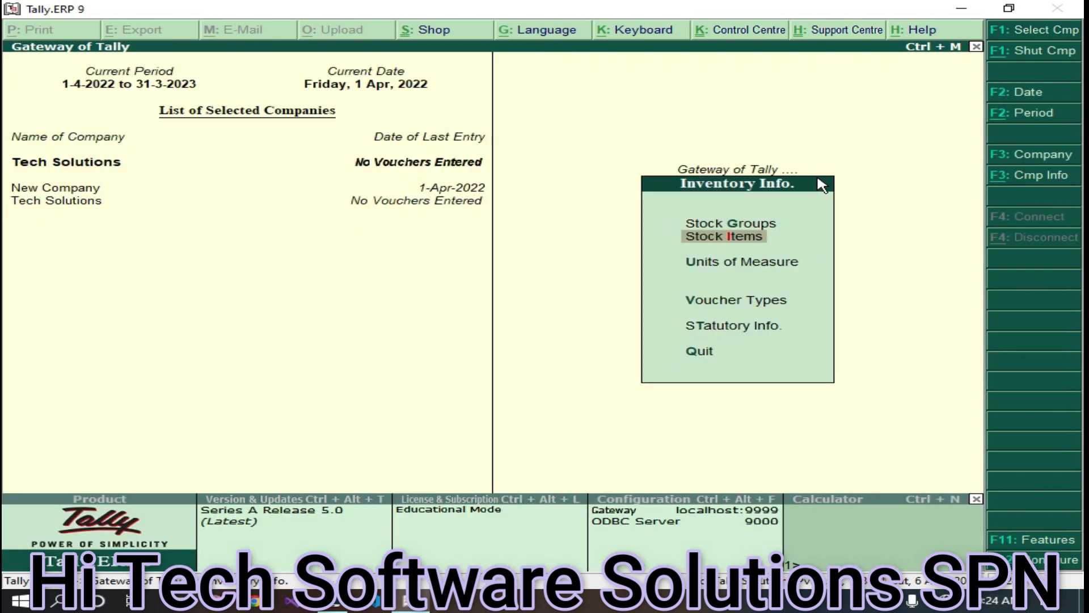
pyautogui.press('Return')
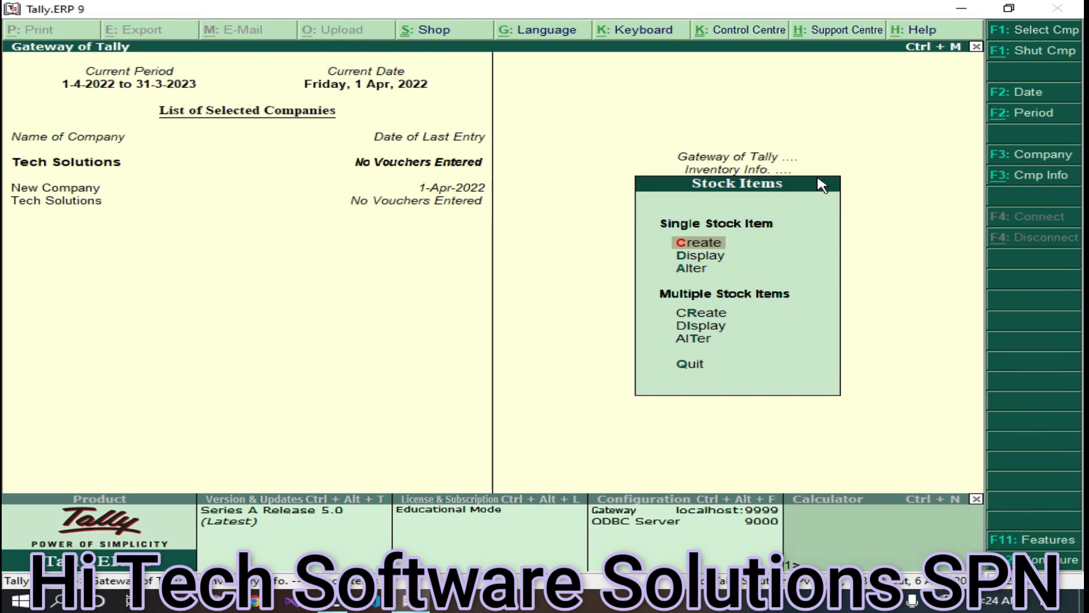
pyautogui.press('Down')
pyautogui.press('Down')
pyautogui.press('Down')
pyautogui.press('Return')
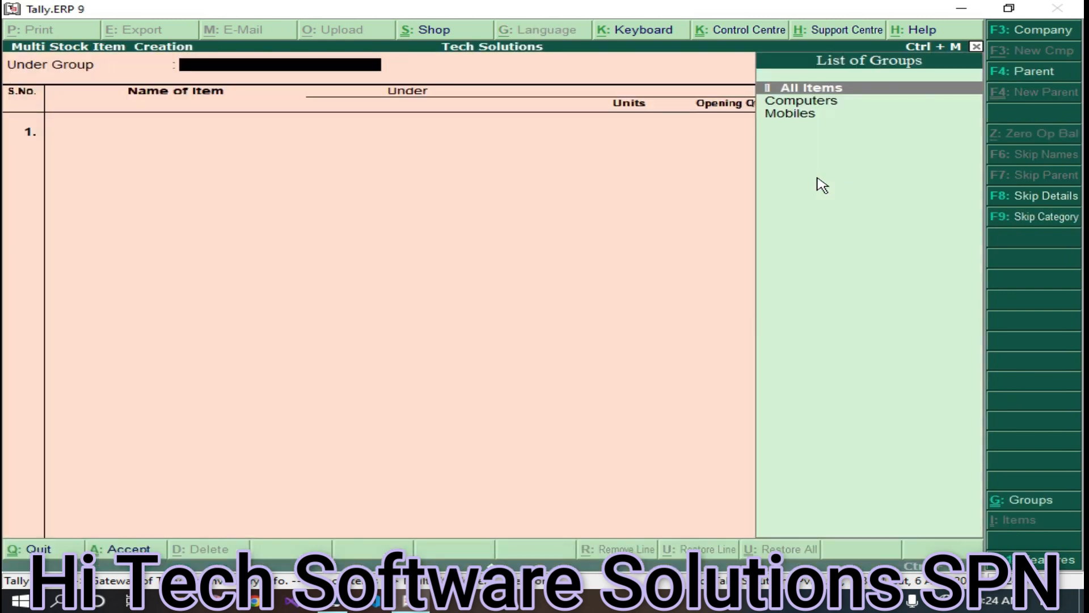
pyautogui.press('Down')
pyautogui.press('Down')
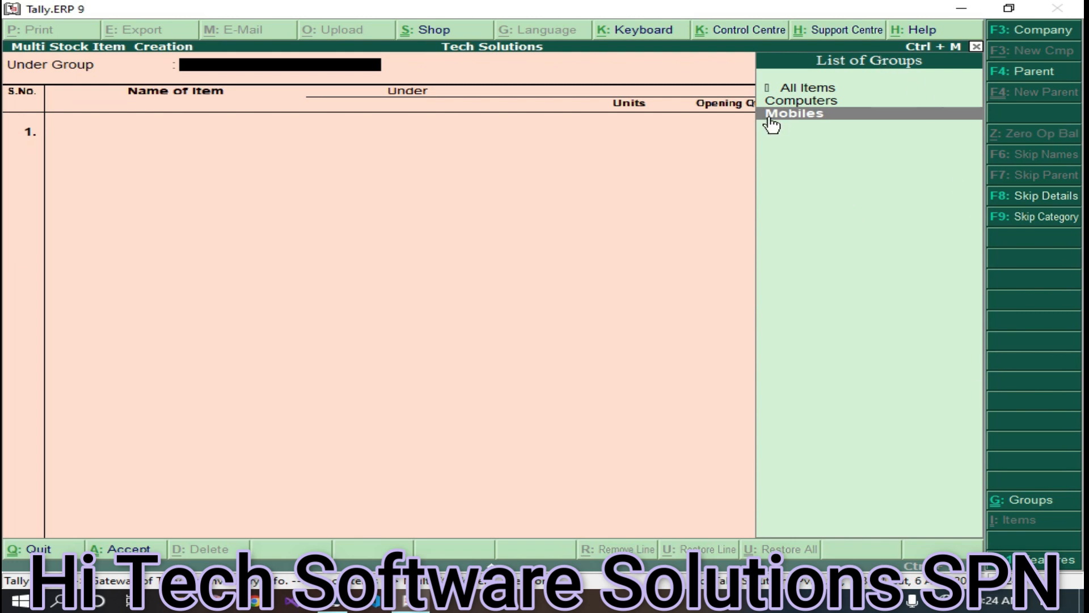
pyautogui.press('Return')
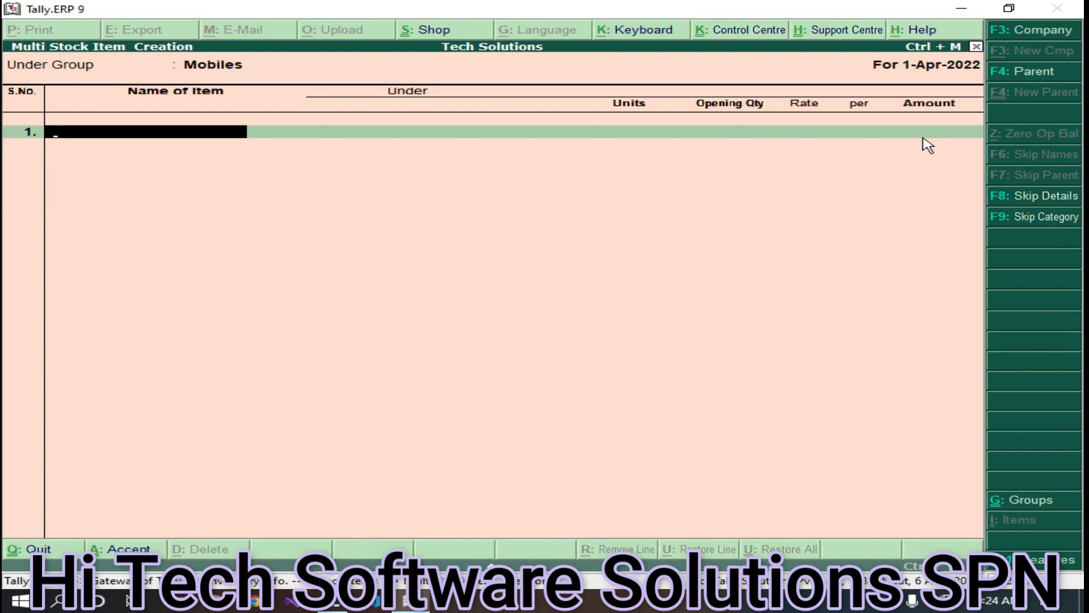
# - Add Back Covers in Pcs with opening quantity 10 at rate 40
pyautogui.write('Back')
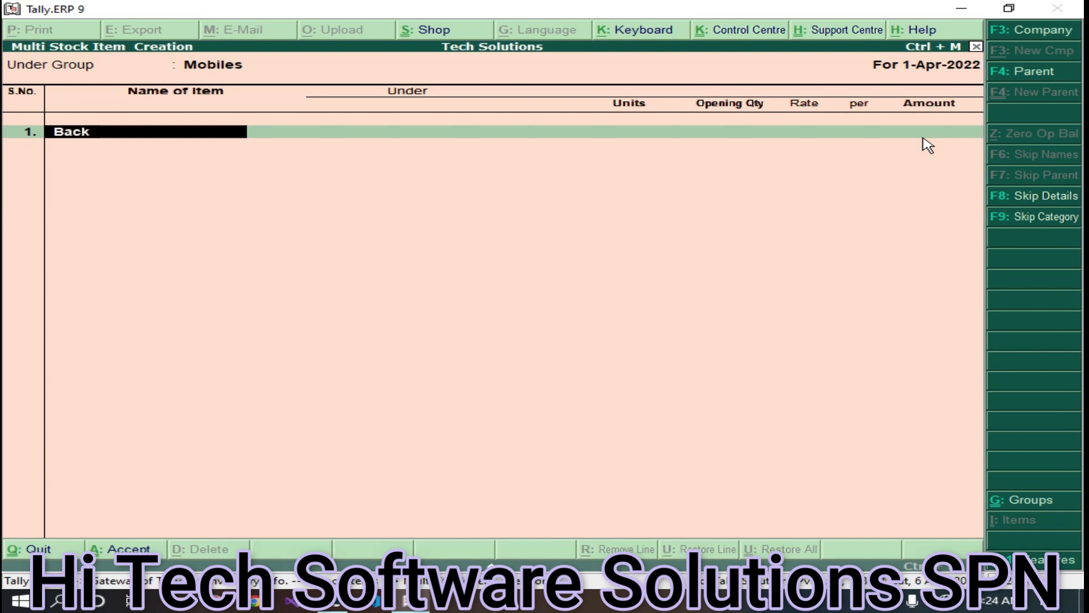
pyautogui.write(' Covers')
pyautogui.press('Return')
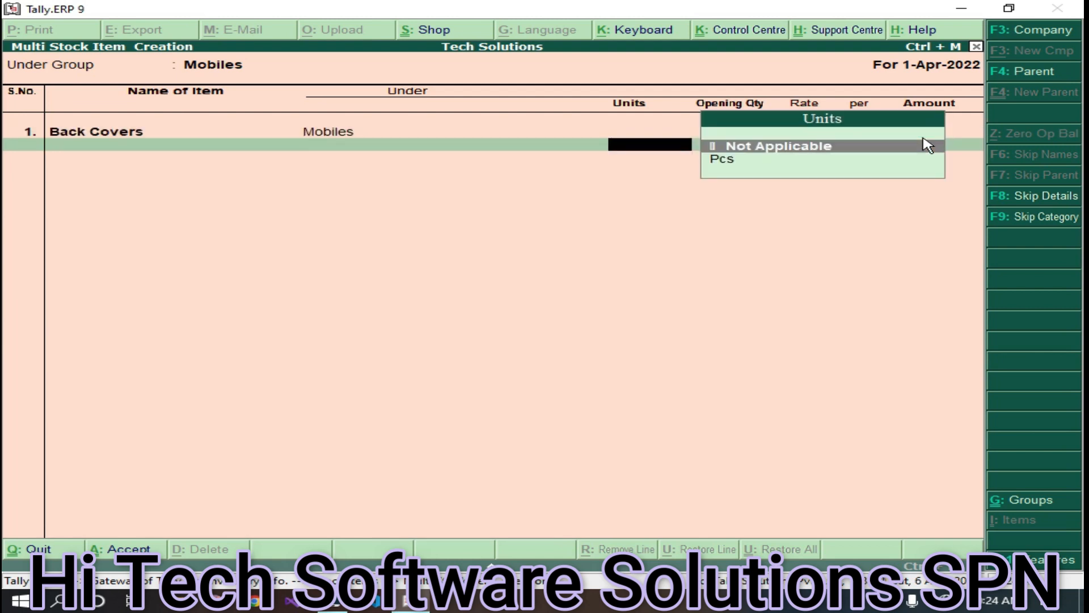
pyautogui.press('Down')
pyautogui.press('Return')
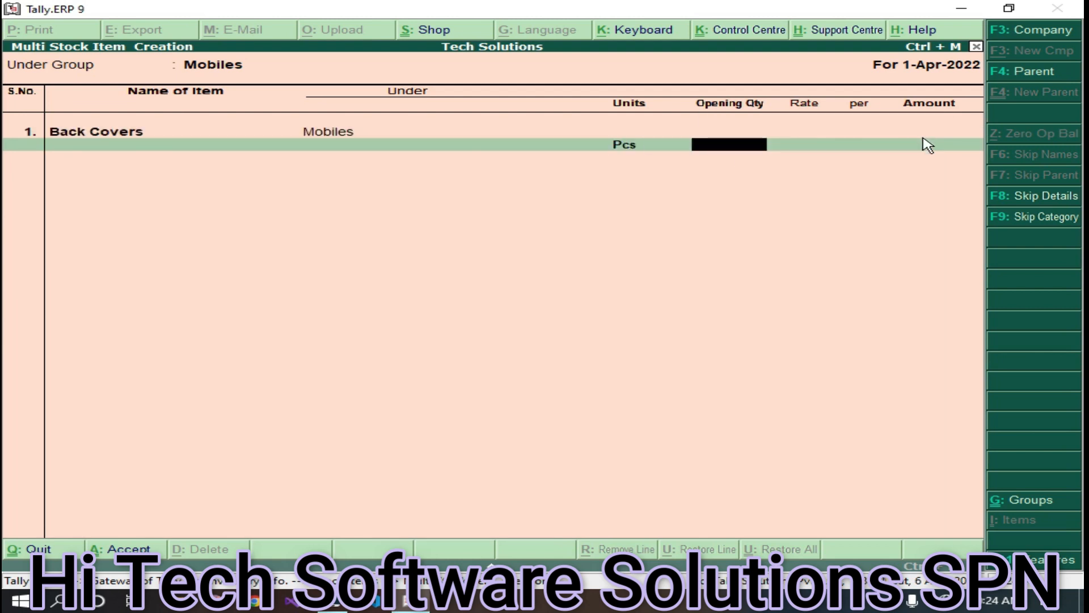
pyautogui.write('10')
pyautogui.press('Return')
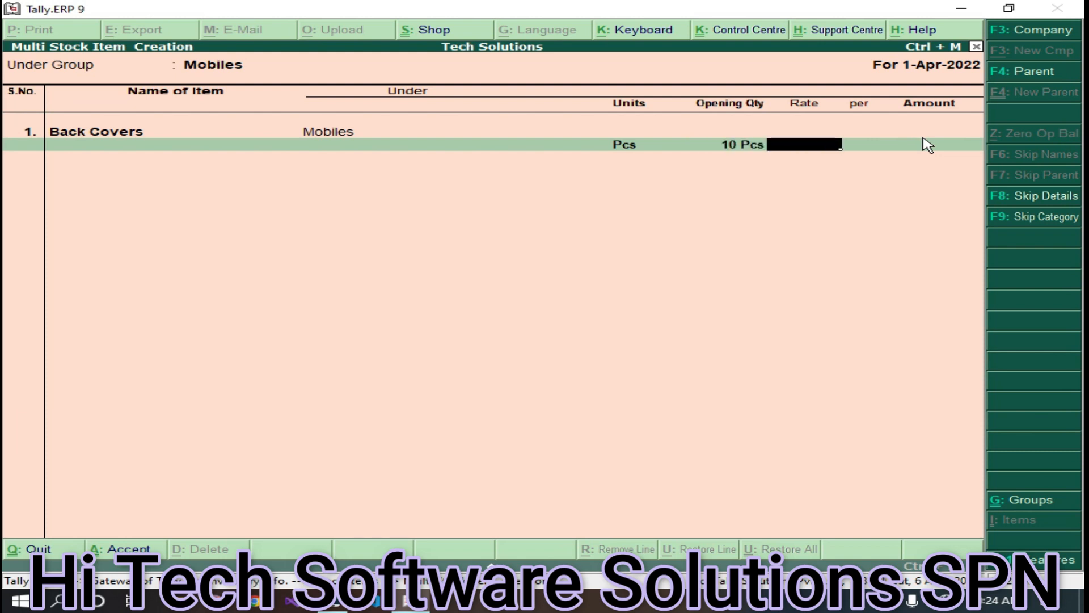
pyautogui.write('40')
pyautogui.press('Return')
pyautogui.press('Return')
pyautogui.press('Return')
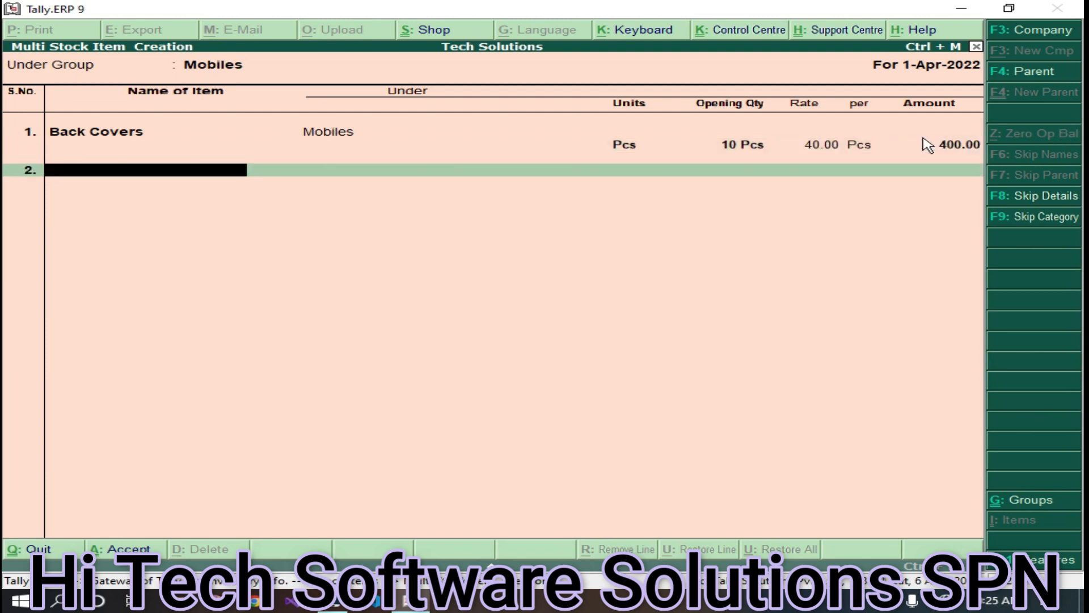
# - Add Chargers in Pcs with an opening quantity of 10
pyautogui.write('Chargers')
pyautogui.press('Return')
pyautogui.press('Return')
pyautogui.press('Down')
pyautogui.press('Return')
pyautogui.write('10')
pyautogui.press('Return')
pyautogui.press('Return')
pyautogui.press('Return')
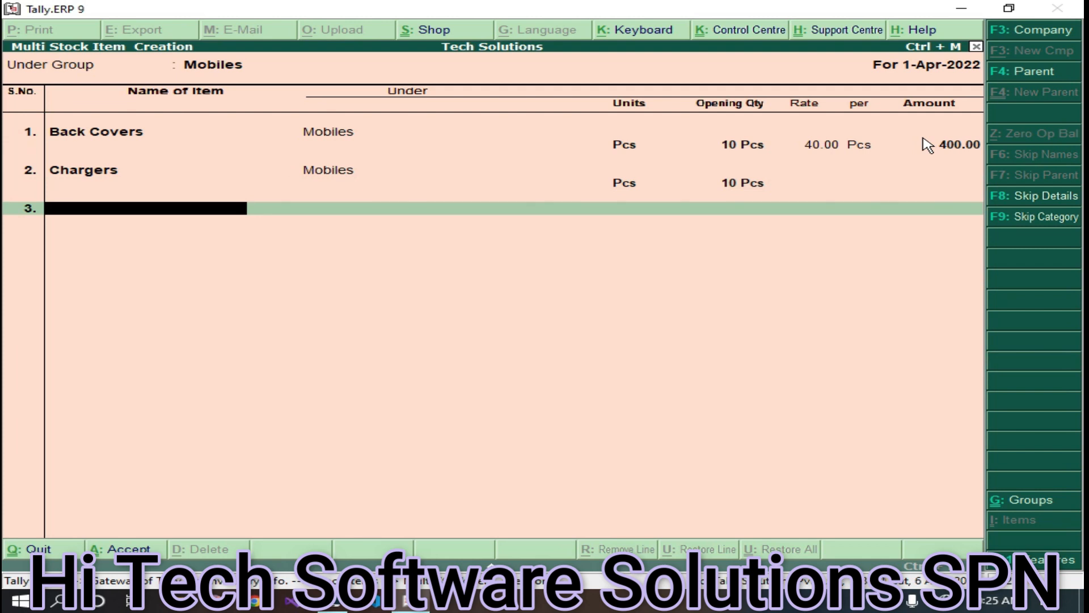
# - Add Glasses in Pcs with opening quantity 8, then save the Mobiles items
pyautogui.write('Glasses')
pyautogui.press('Return')
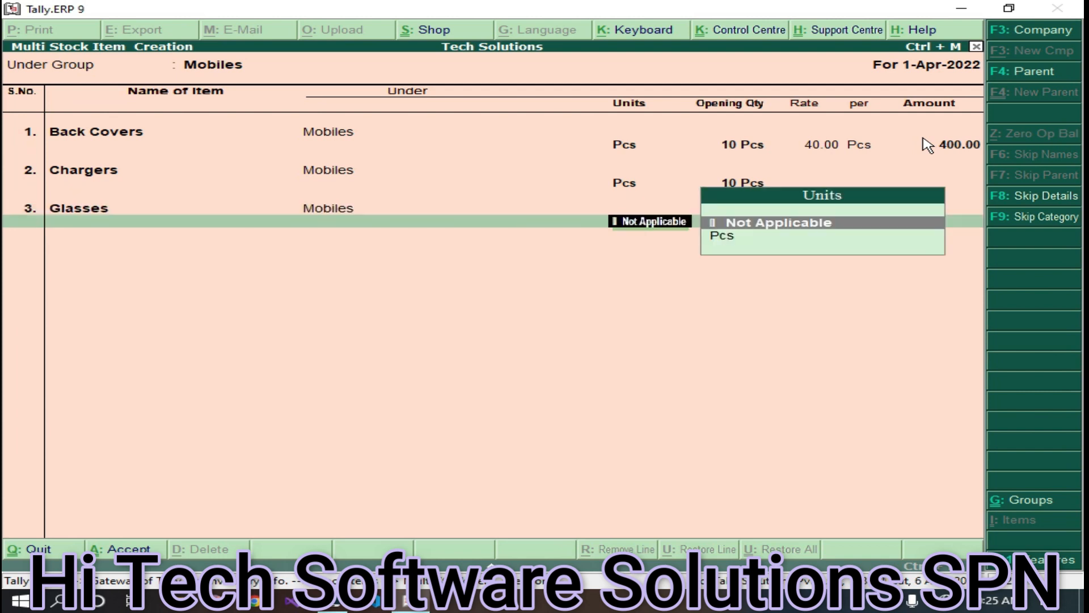
pyautogui.press('Down')
pyautogui.press('Return')
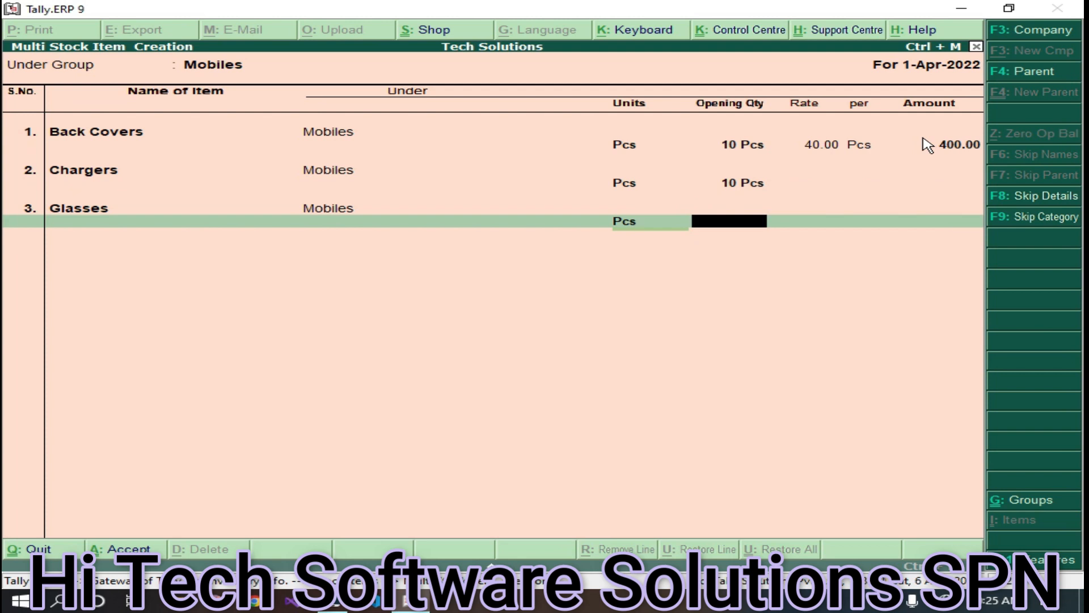
pyautogui.write('8')
pyautogui.press('Return')
pyautogui.press('Return')
pyautogui.press('Return')
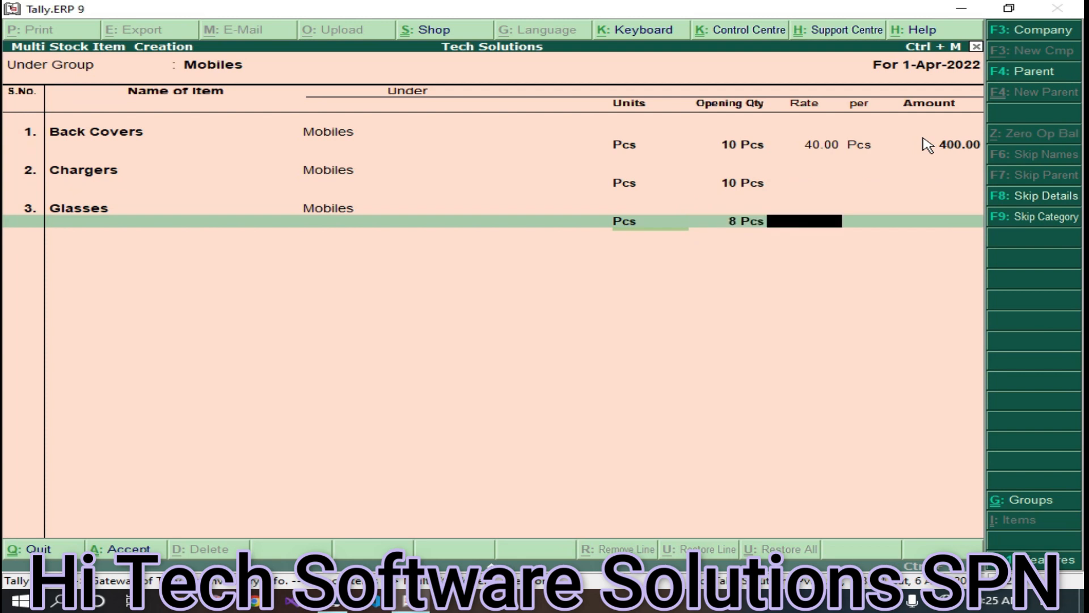
pyautogui.press('Return')
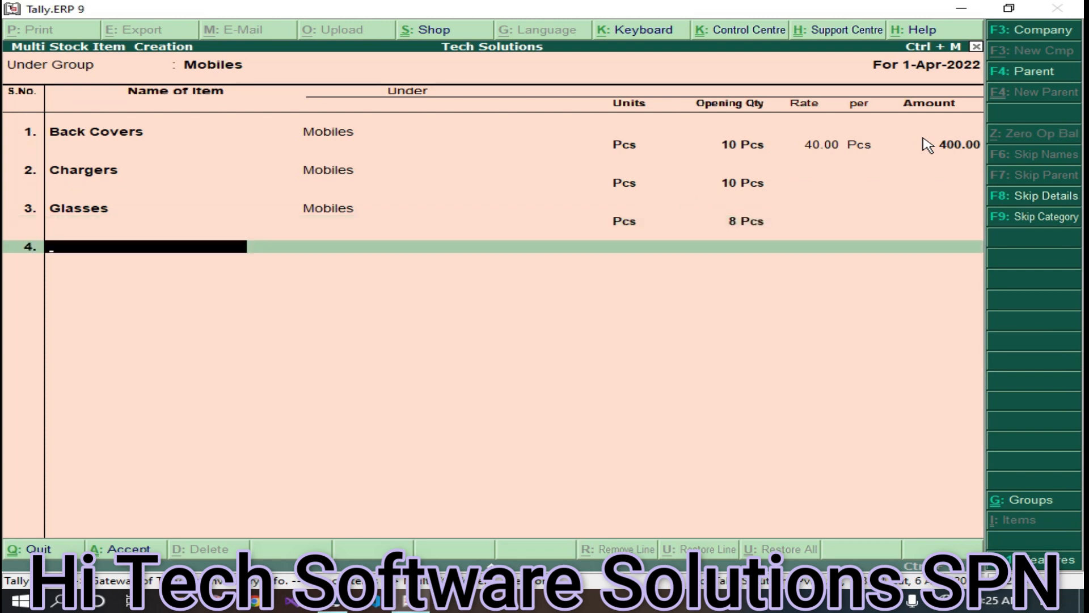
pyautogui.hotkey('ctrl', 'a')
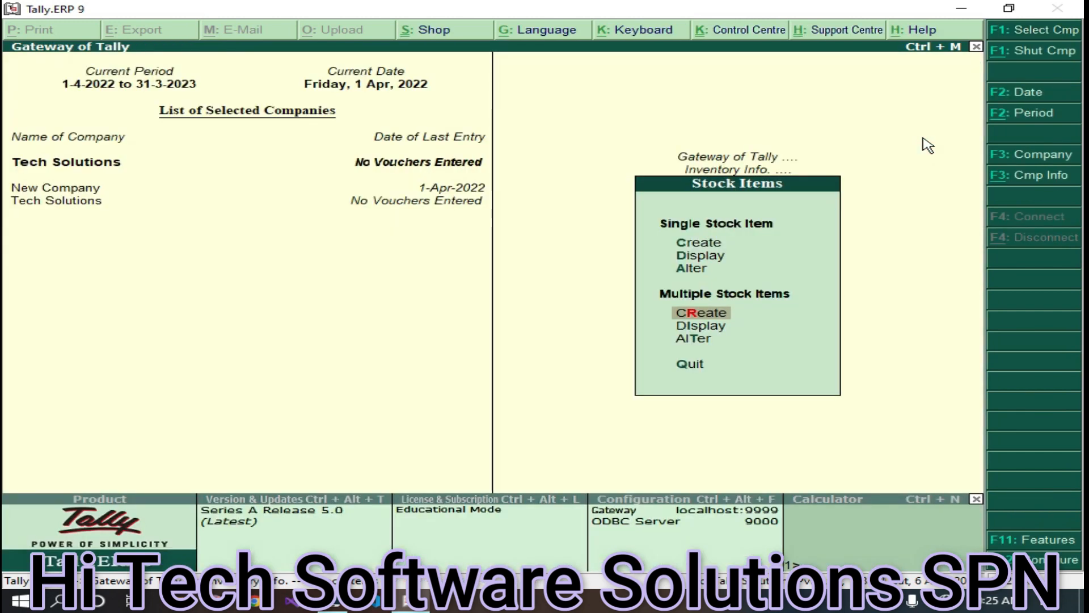
pyautogui.click(715, 332)
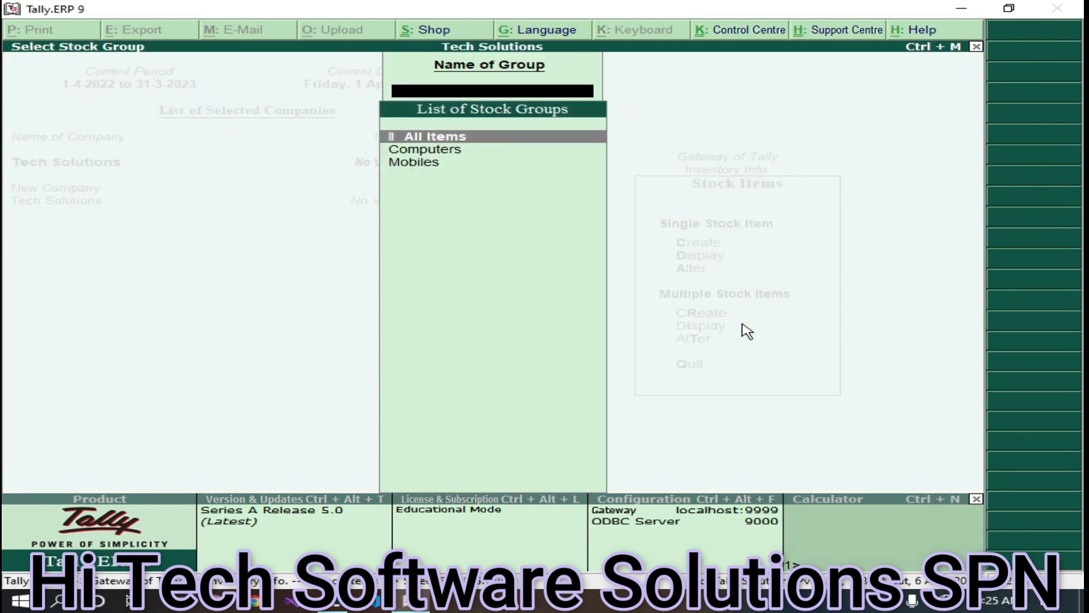
pyautogui.press('Return')
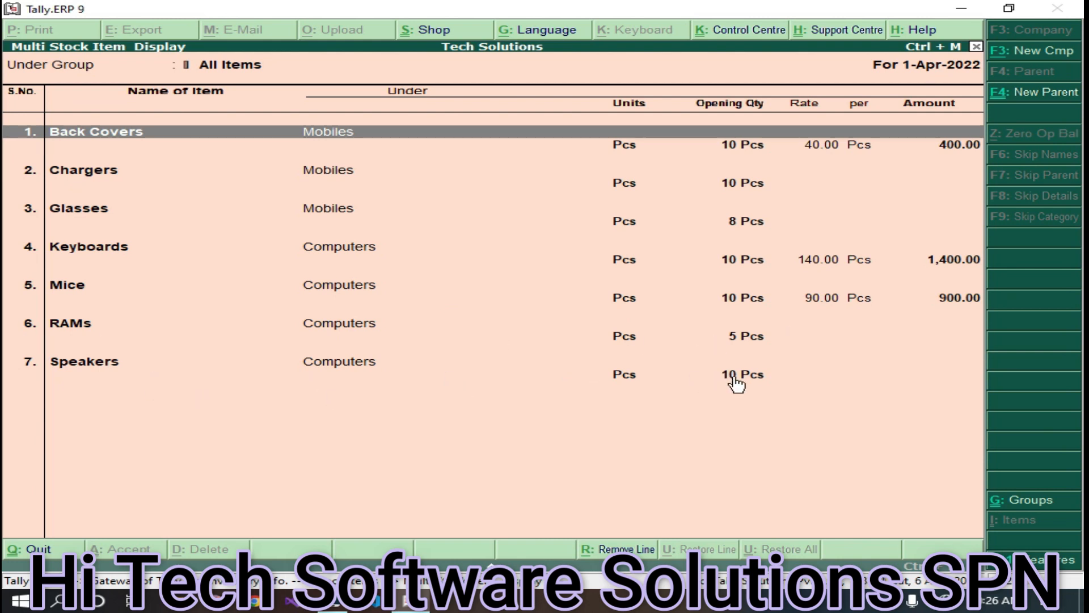
pyautogui.press('Escape')
pyautogui.press('Escape')
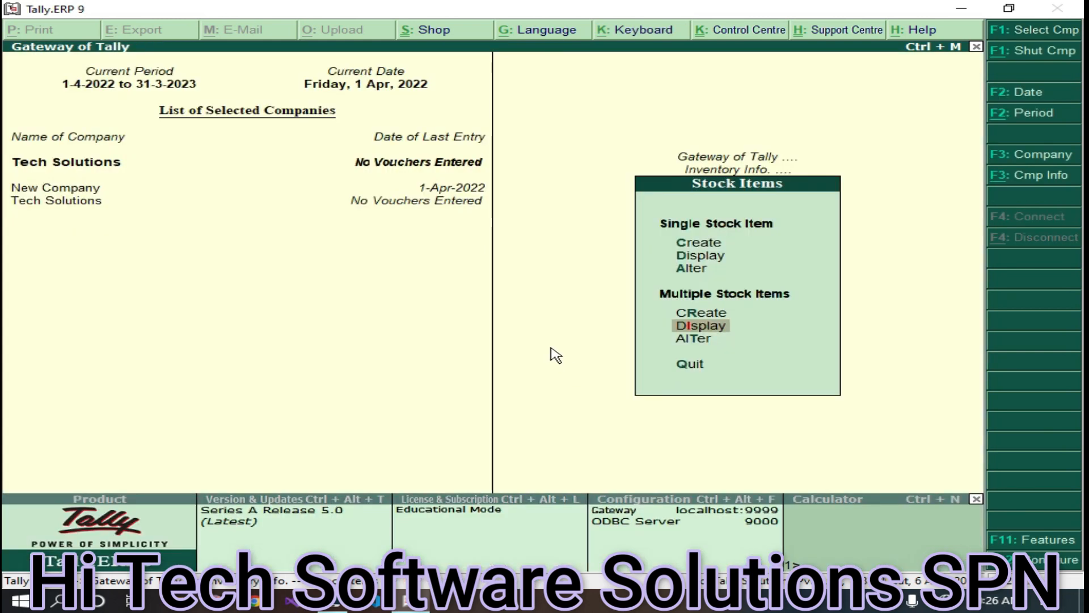
pyautogui.press('Escape')
# - Return to the Gateway of Tally without quitting and start Payment voucher No. 1
pyautogui.press('Escape')
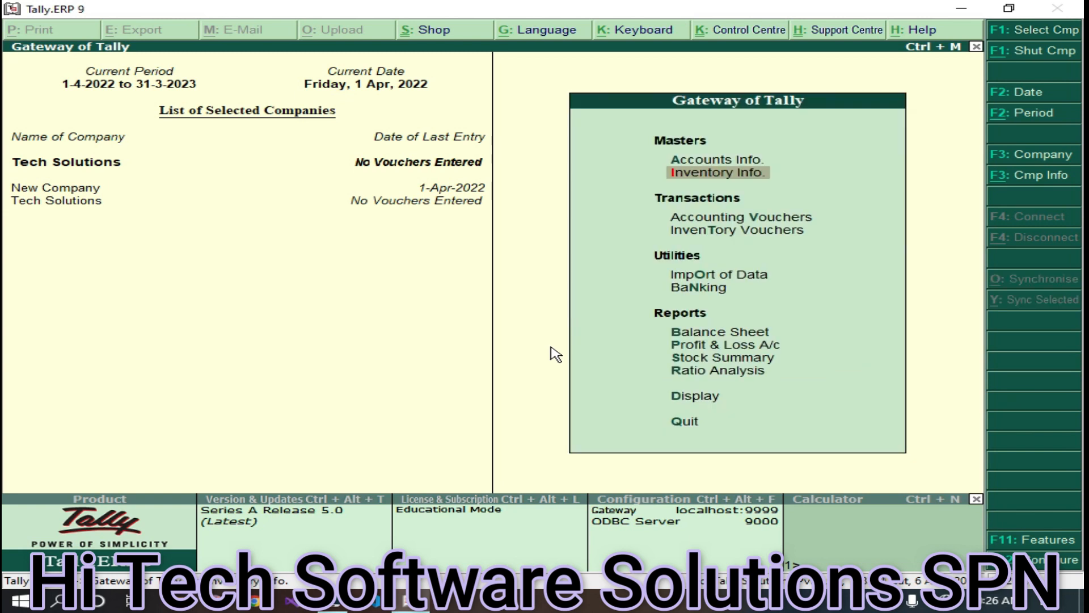
pyautogui.press('Escape')
pyautogui.press('n')
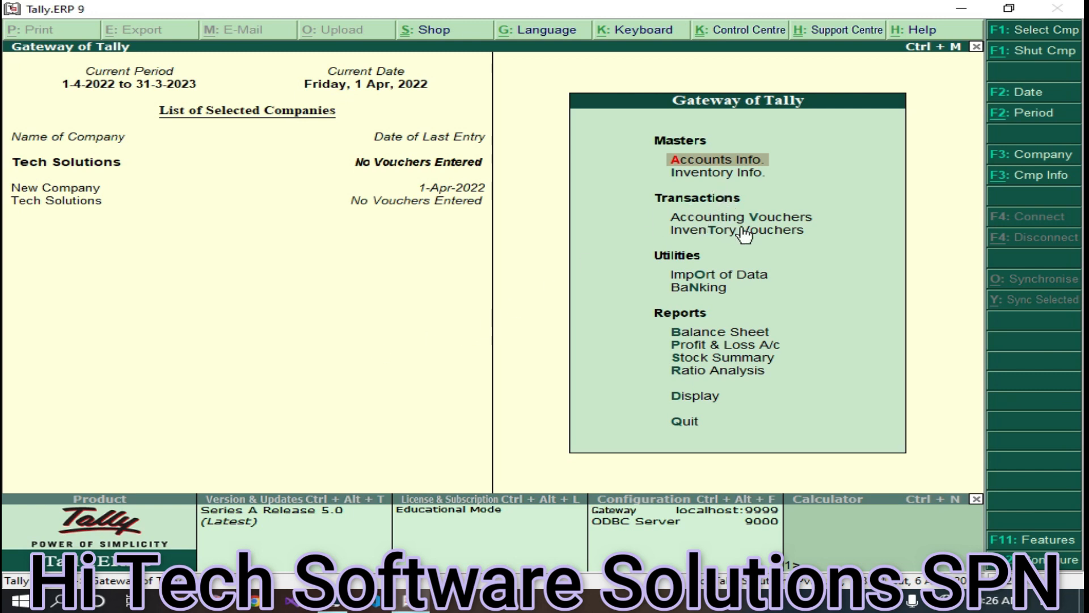
pyautogui.click(772, 220)
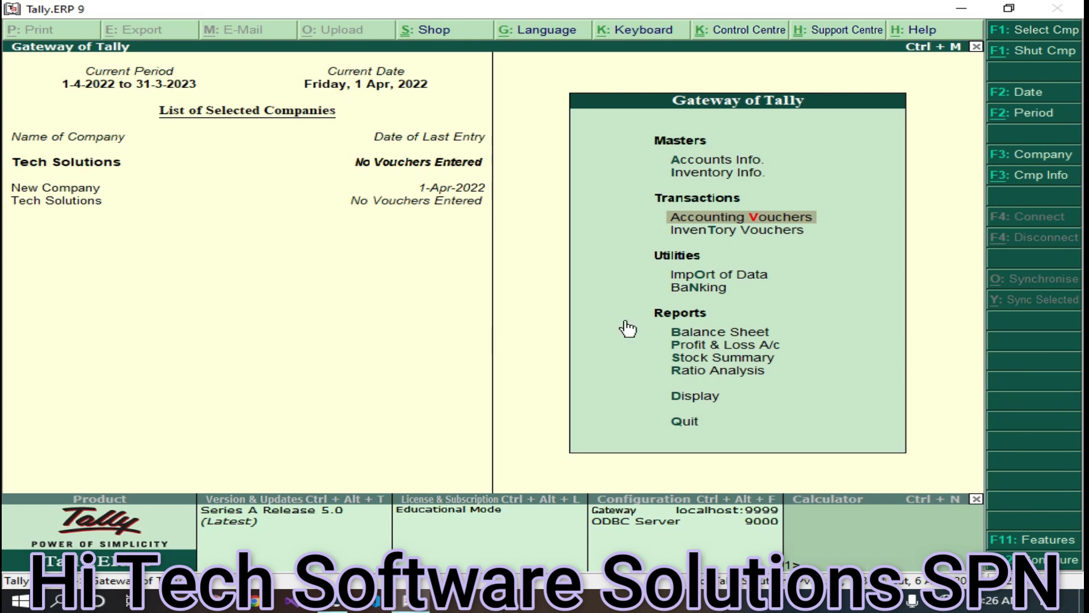
pyautogui.press('Return')
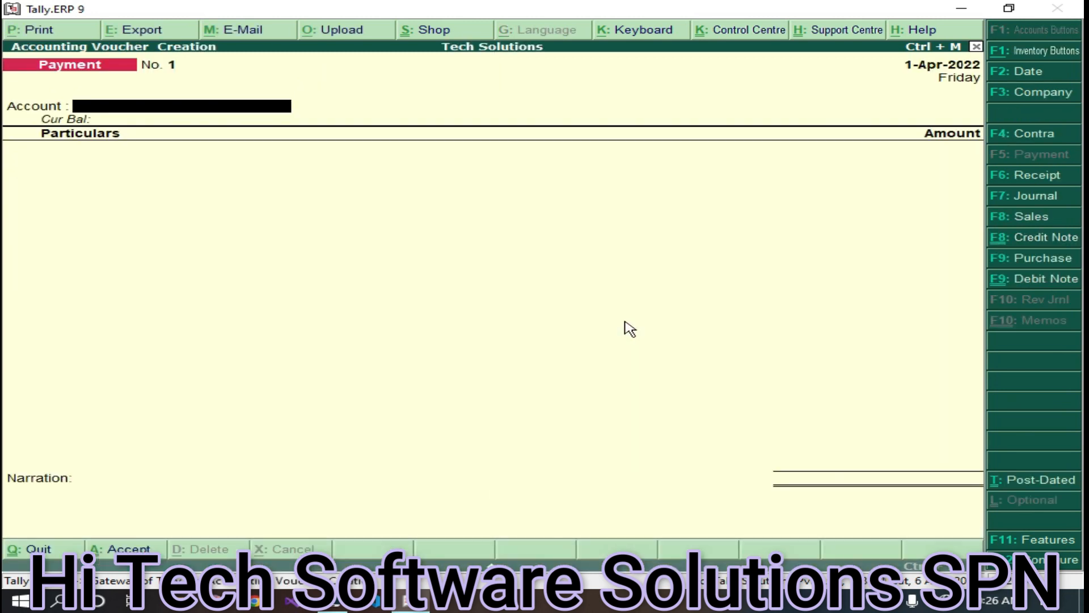
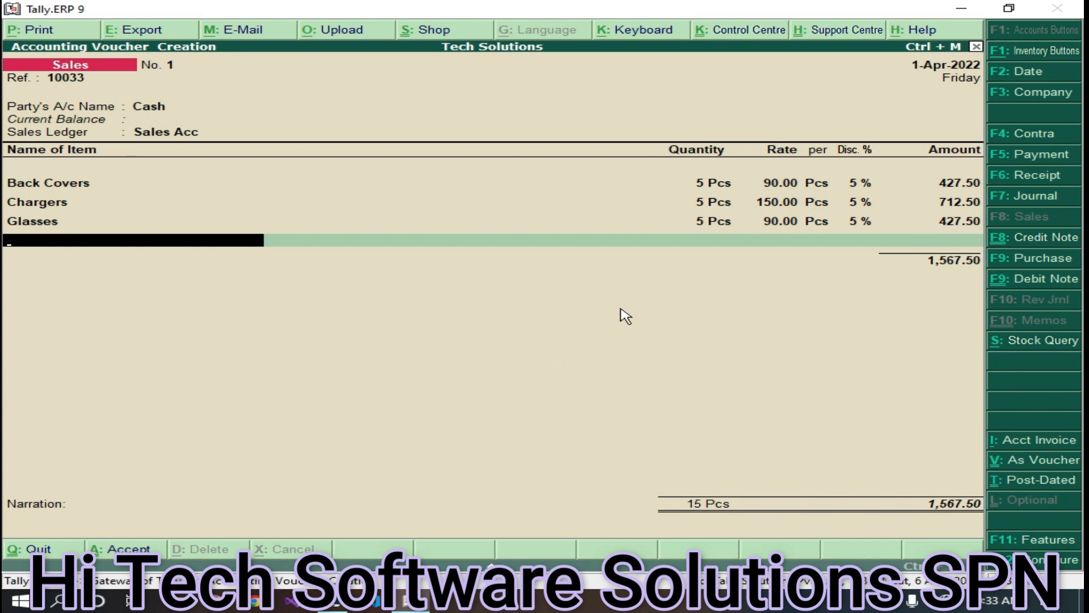
# - Bring up the print options for the 1,567.50 sales voucher No. 1
pyautogui.click(26, 25)
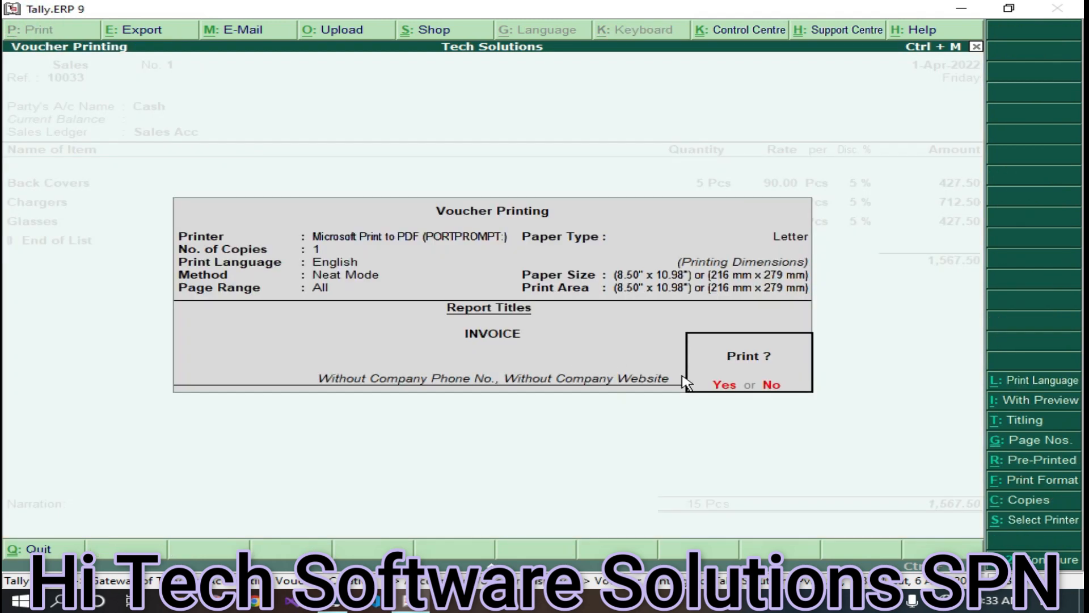
# - Print the voucher to a PDF named 'sales invoice' on the Desktop
pyautogui.click(730, 391)
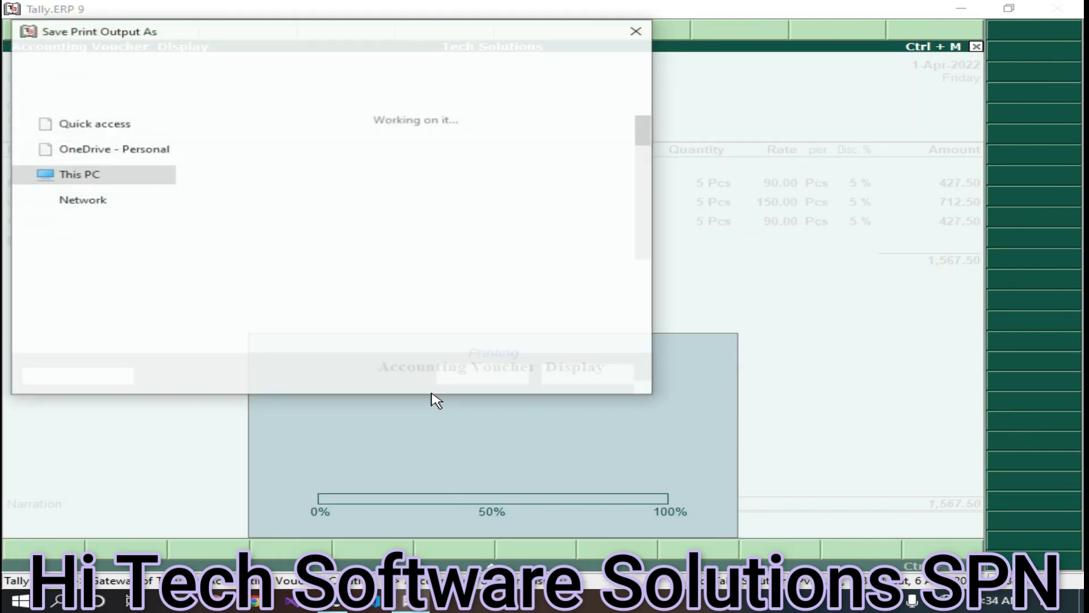
pyautogui.write('sal')
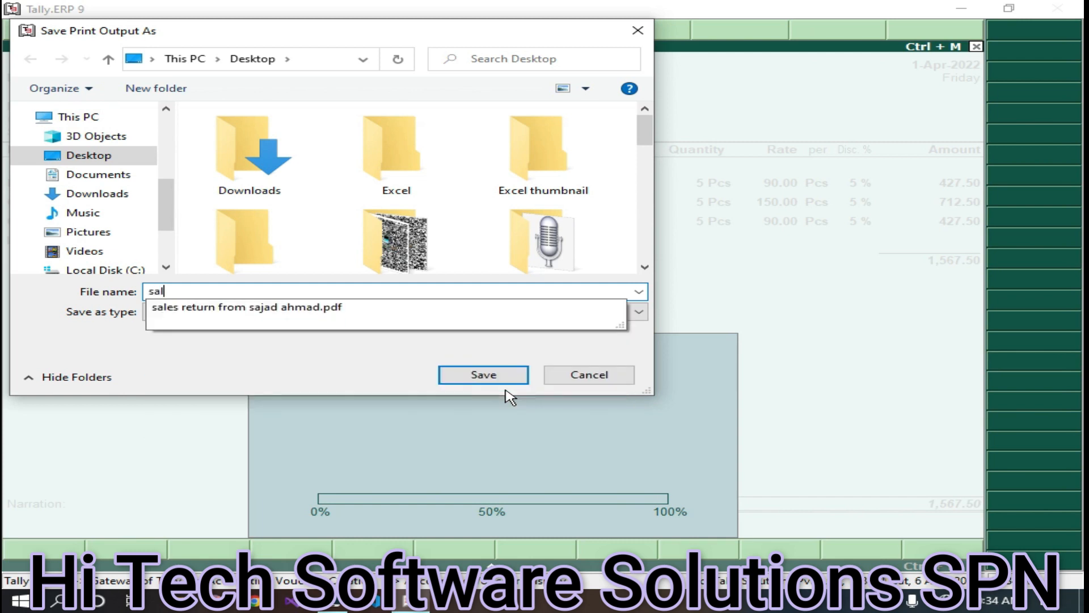
pyautogui.write('es invoice')
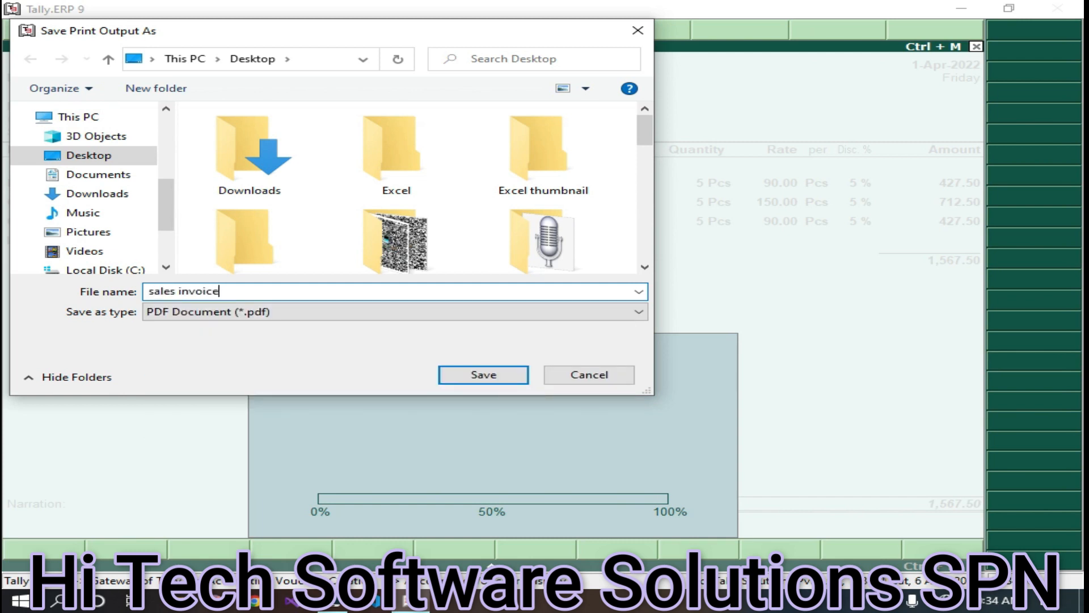
pyautogui.click(488, 374)
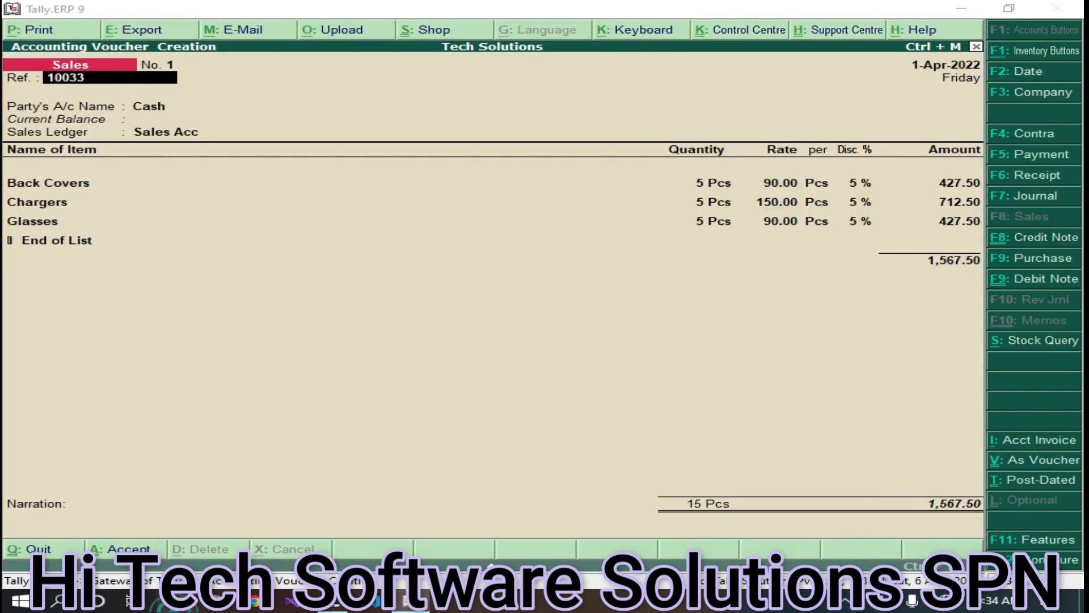
# - Open the 'sales invoice' PDF from File Explorer's recent files
pyautogui.click(176, 600)
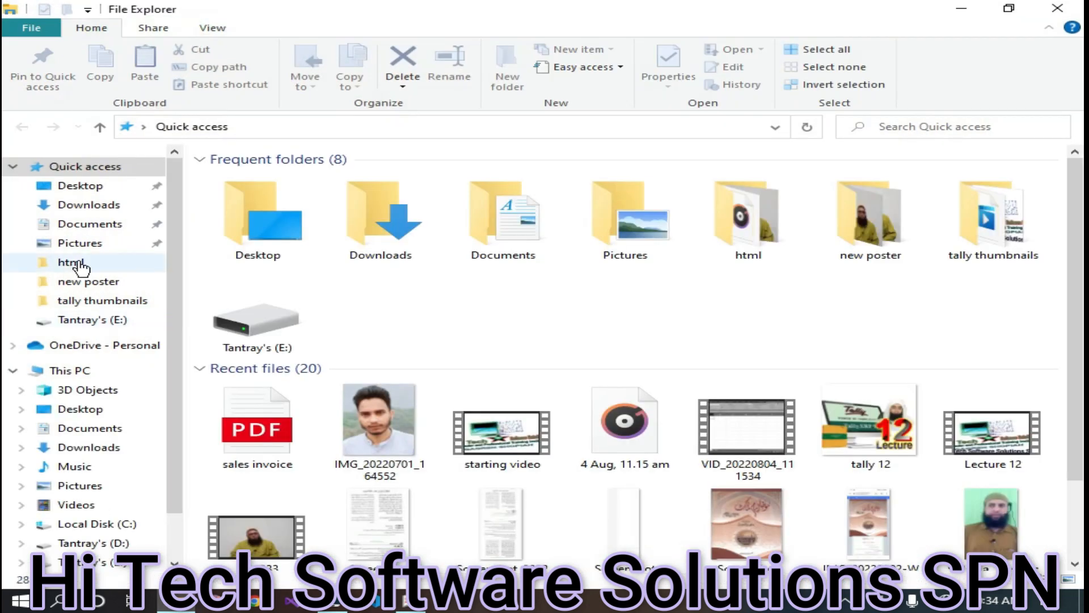
pyautogui.click(263, 411)
pyautogui.doubleClick(264, 411)
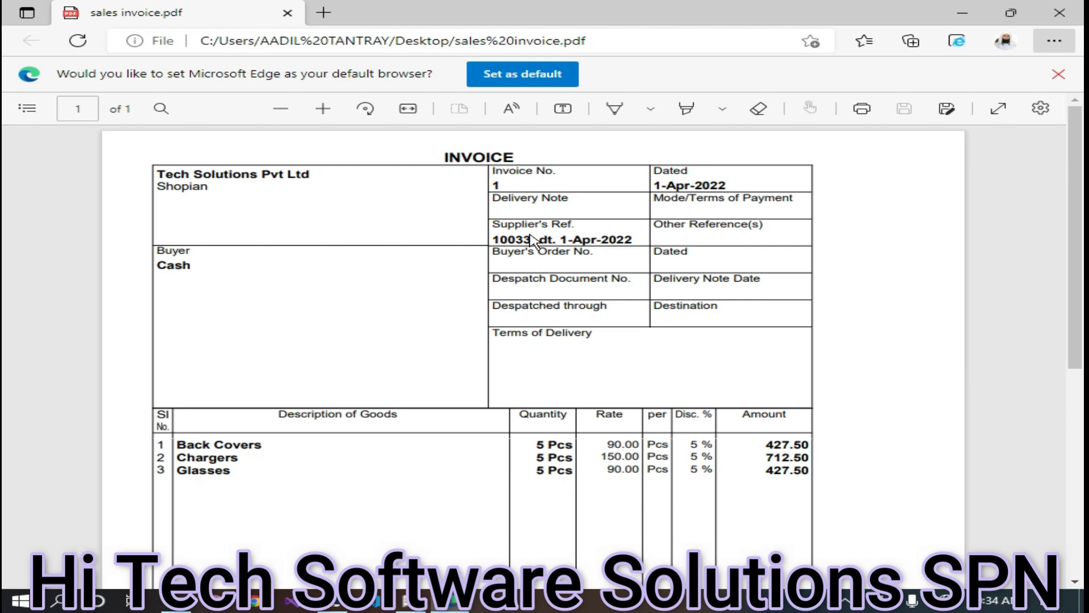
# - Review the invoice's items and ₹1,567.50 total, then close Edge and File Explorer
pyautogui.moveTo(533, 238); pyautogui.dragTo(391, 244)
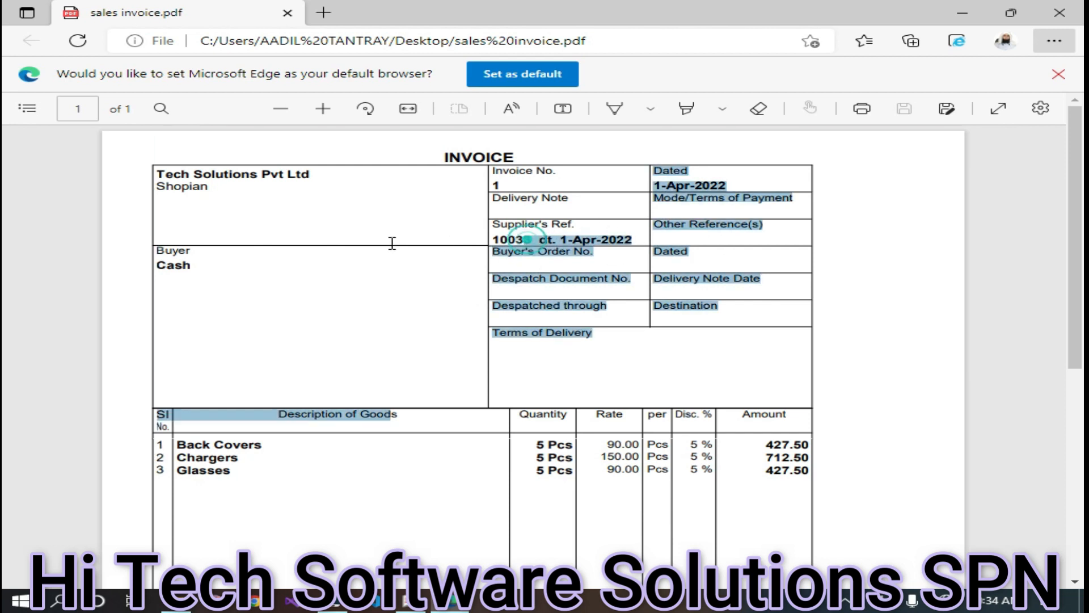
pyautogui.click(492, 235)
pyautogui.click(534, 241)
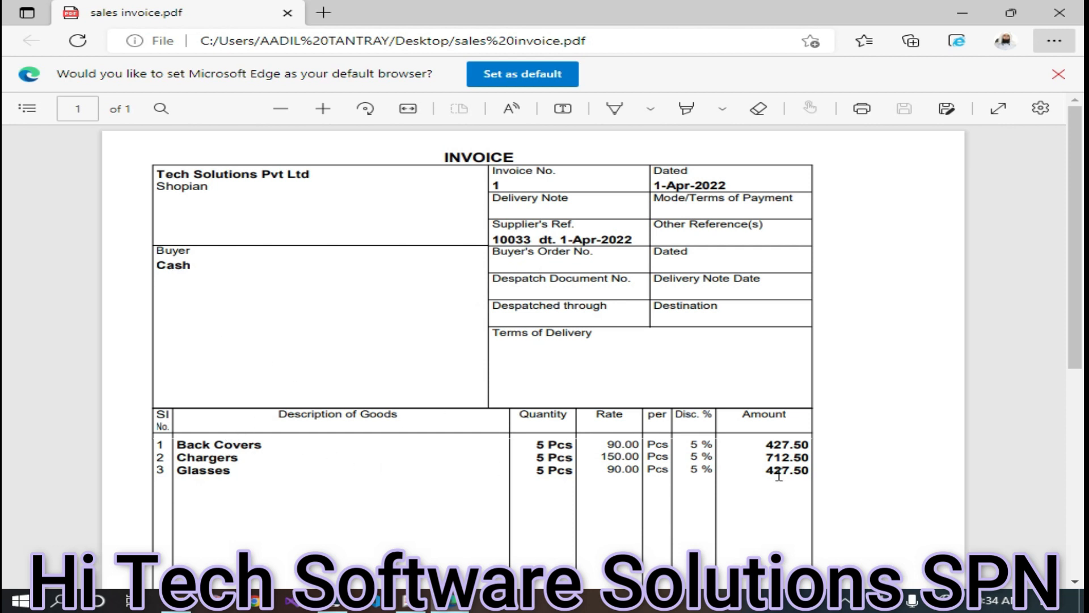
pyautogui.scroll(-3, 749, 480)
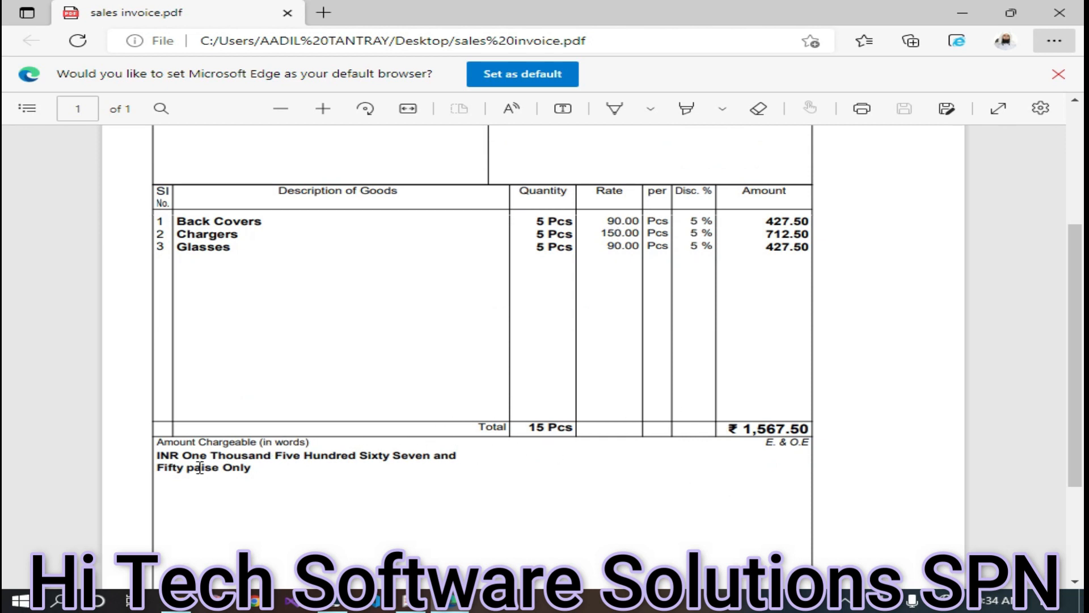
pyautogui.click(1058, 12)
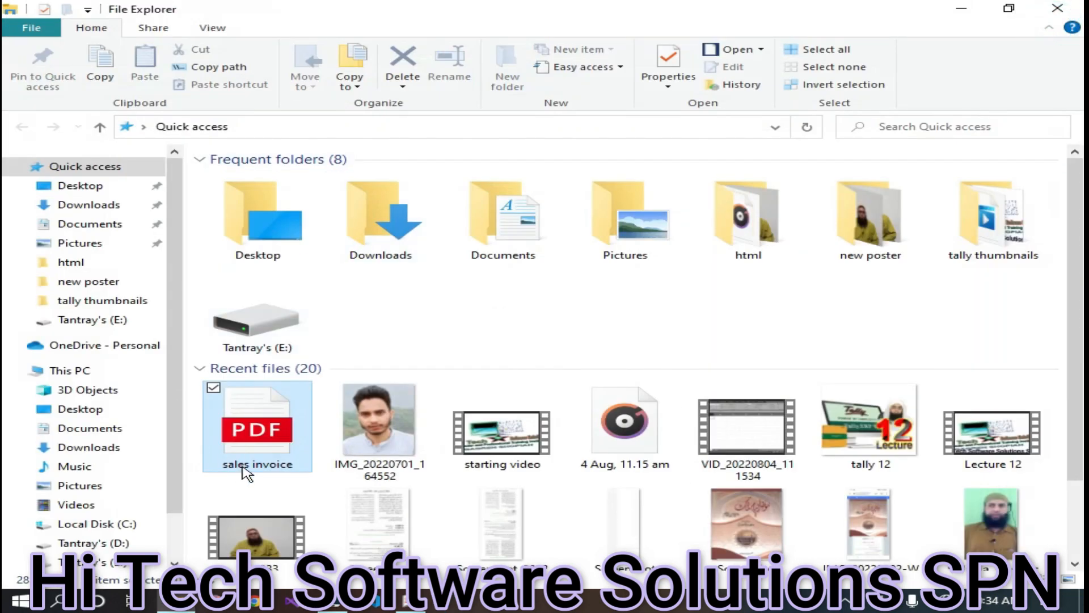
pyautogui.click(1059, 10)
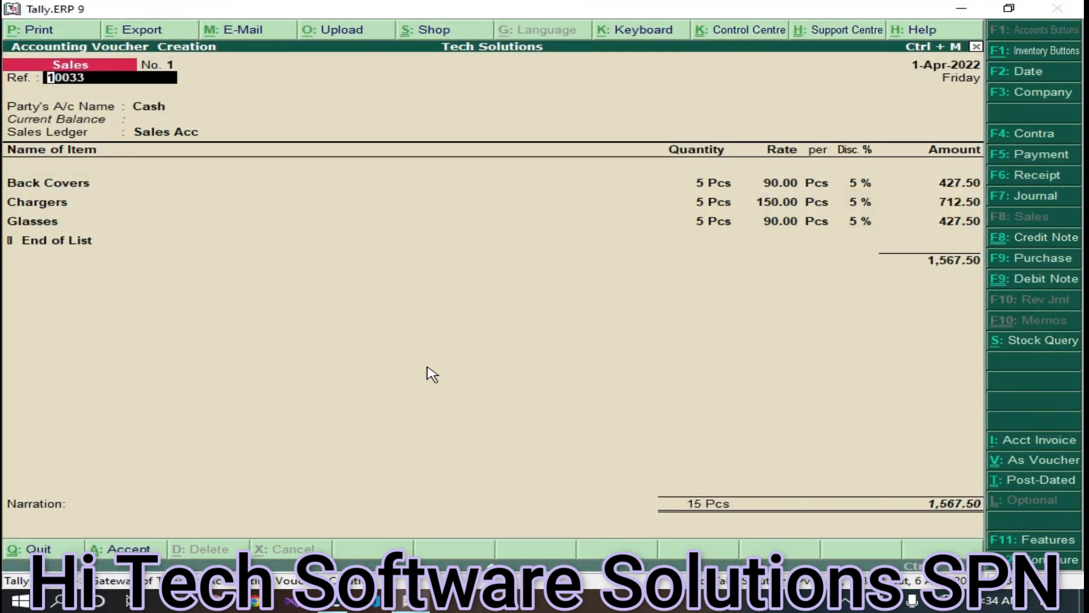
# - Accept sales voucher No. 1, toggle the voucher layout, and quit to the Gateway of Tally
pyautogui.hotkey('ctrl', 'a')
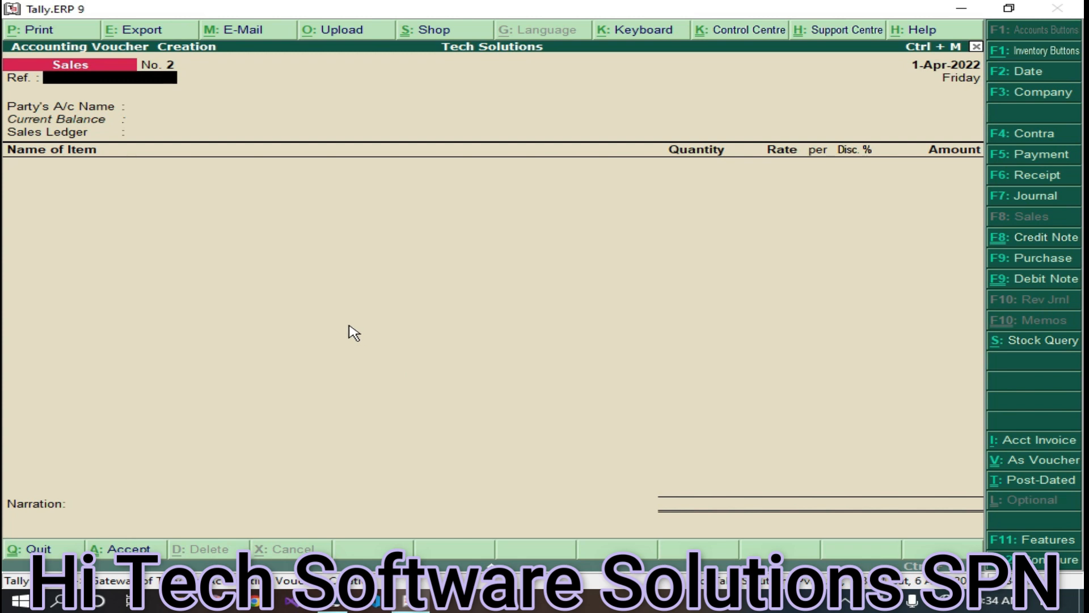
pyautogui.hotkey('ctrl', 'v')
pyautogui.hotkey('ctrl', 'v')
pyautogui.press('Escape')
pyautogui.press('Return')
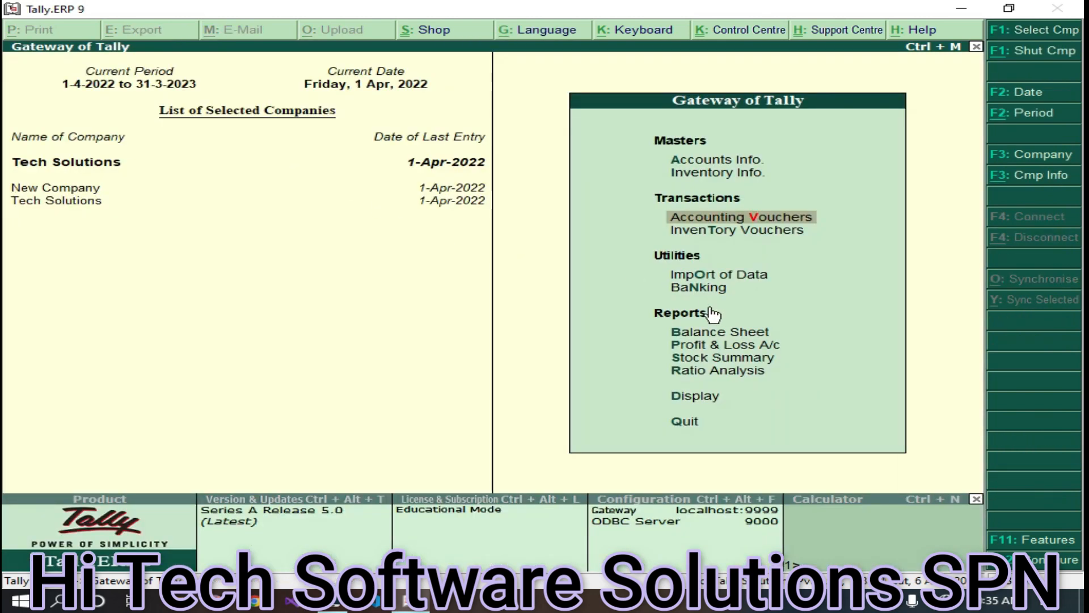
# - Start a new single ledger and enter the customer's full name
pyautogui.click(706, 162)
pyautogui.click(709, 237)
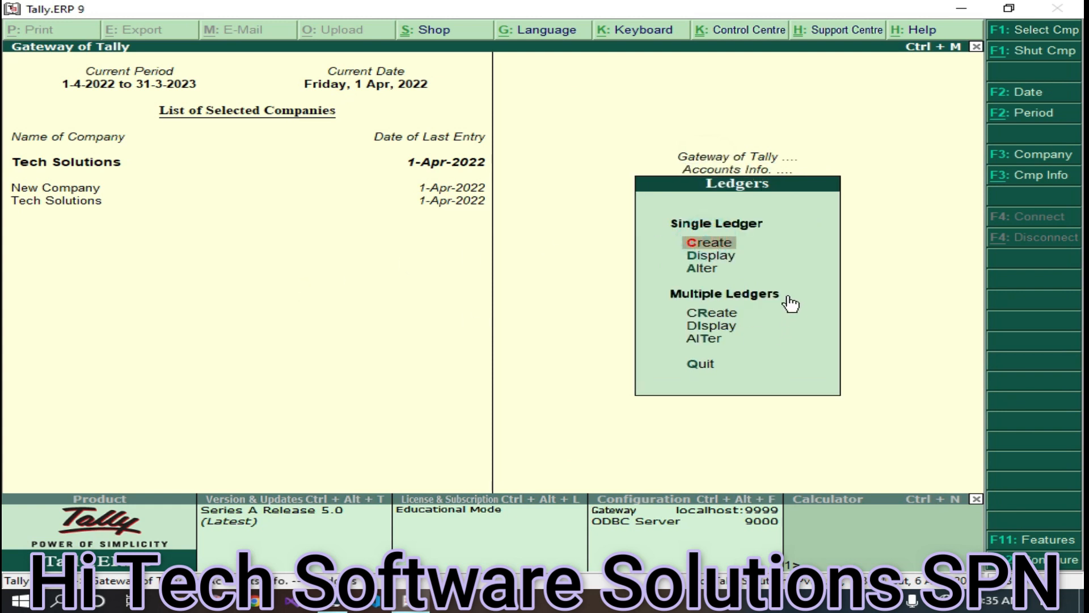
pyautogui.click(708, 243)
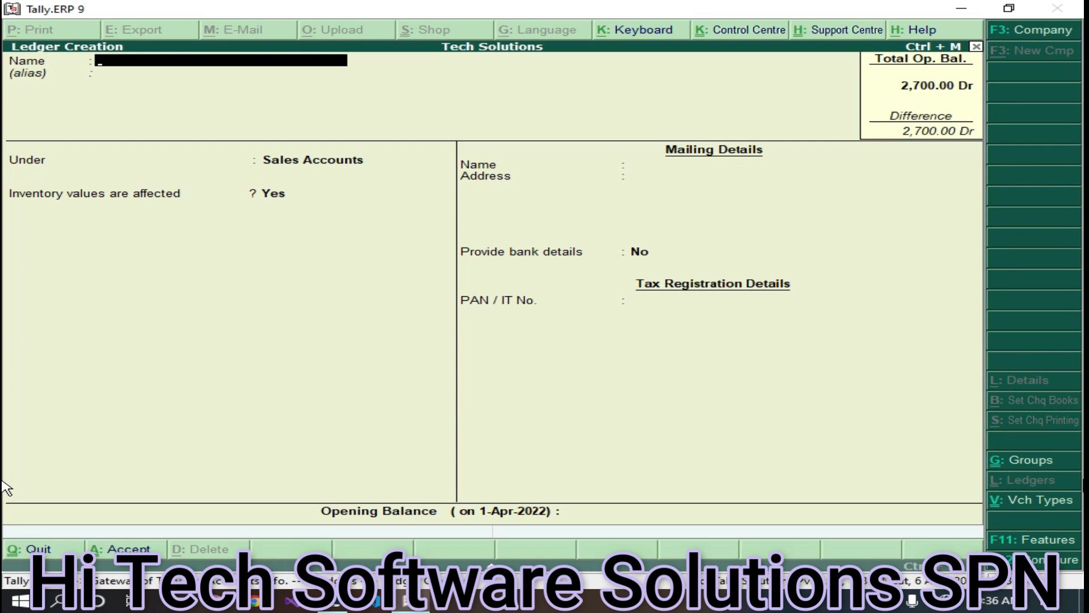
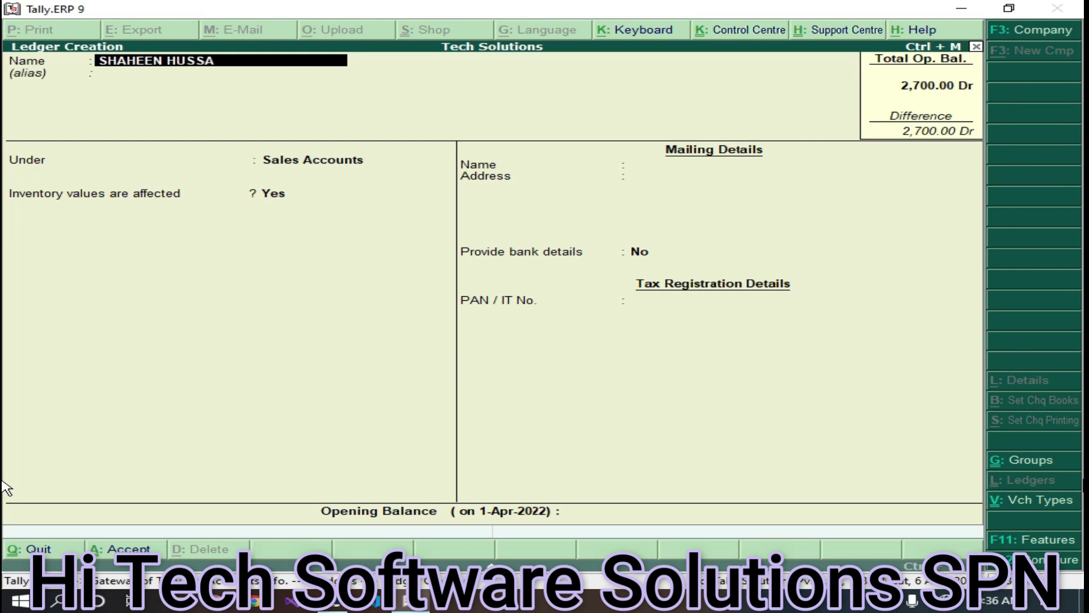
pyautogui.press('Return')
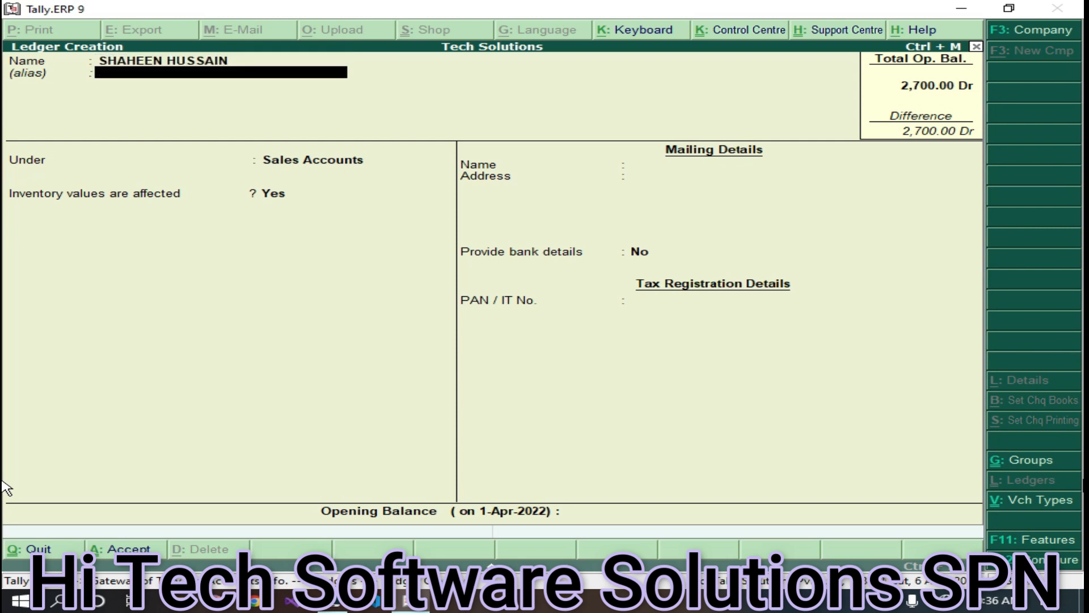
pyautogui.press('Return')
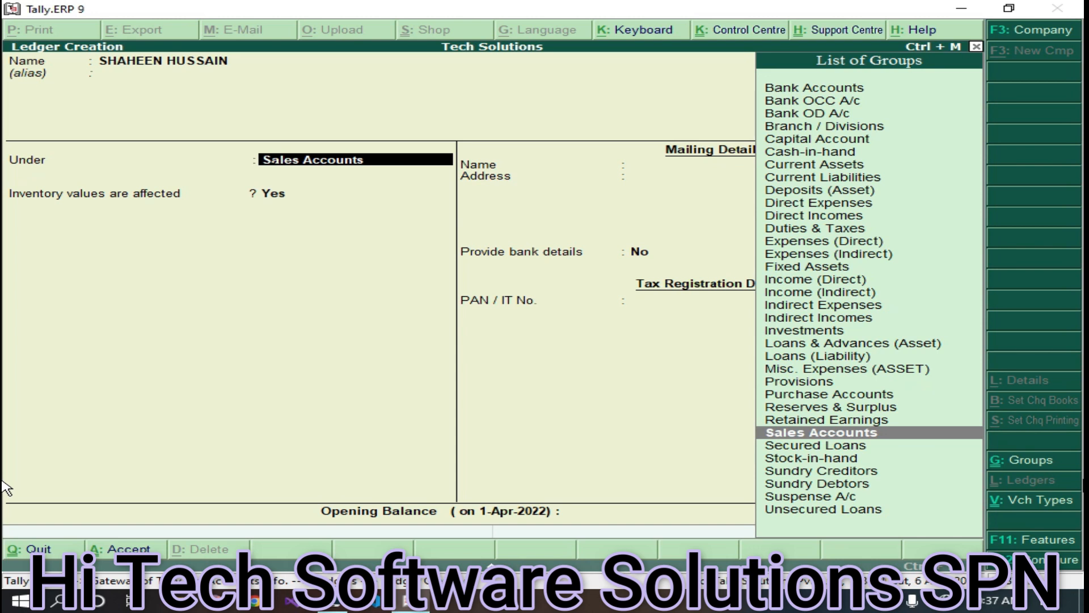
# - Put the ledger under Sundry Debtors with bill-by-bill on, save it, and return to Gateway
pyautogui.write('Sund')
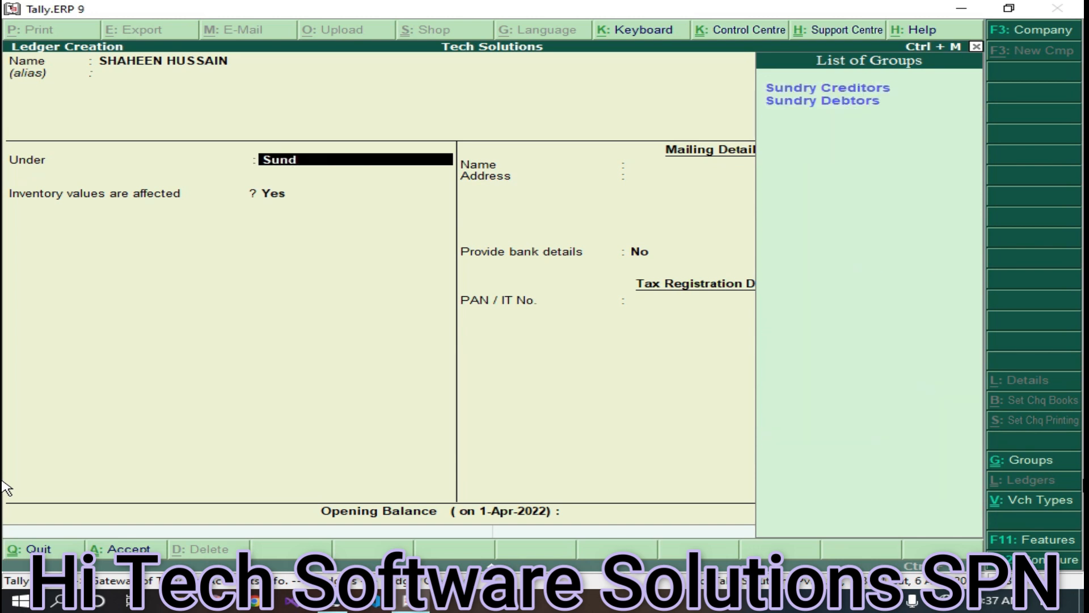
pyautogui.press('Down')
pyautogui.press('Return')
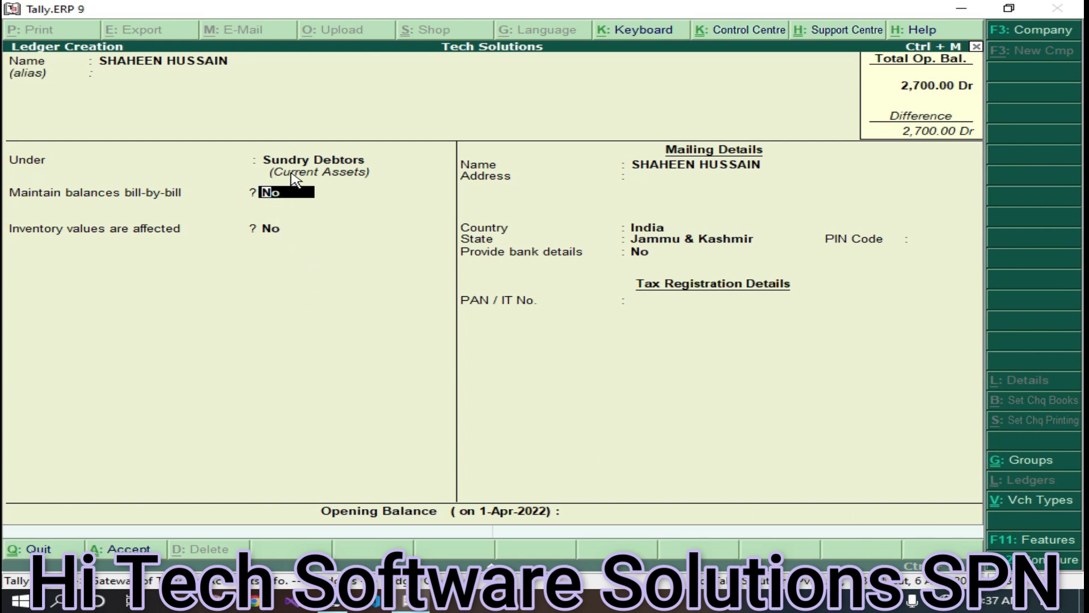
pyautogui.press('y')
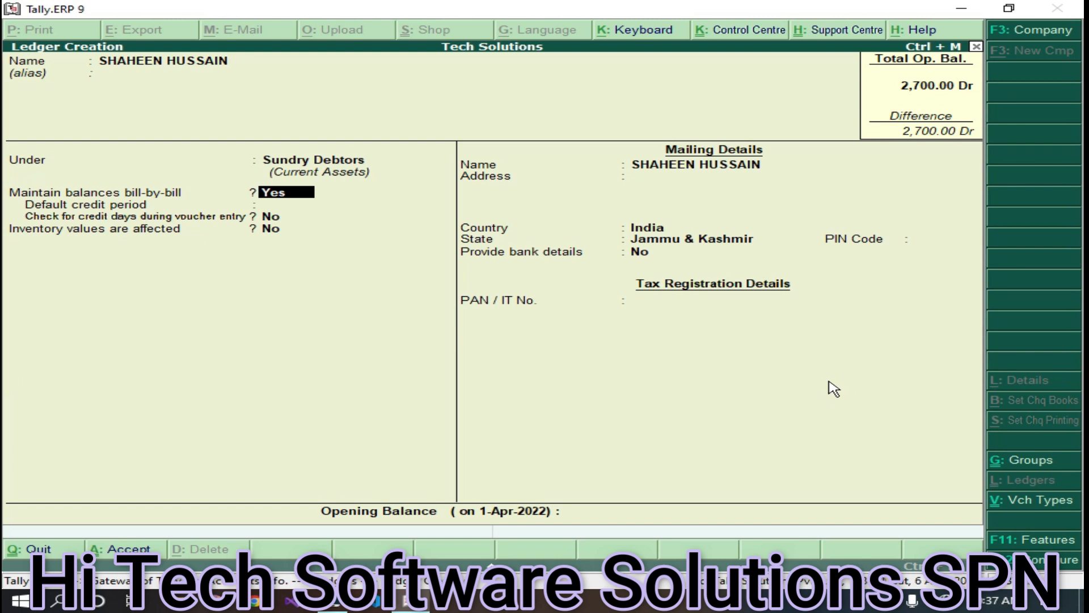
pyautogui.hotkey('ctrl', 'a')
pyautogui.press('Escape')
pyautogui.press('Return')
pyautogui.press('Escape')
pyautogui.press('Escape')
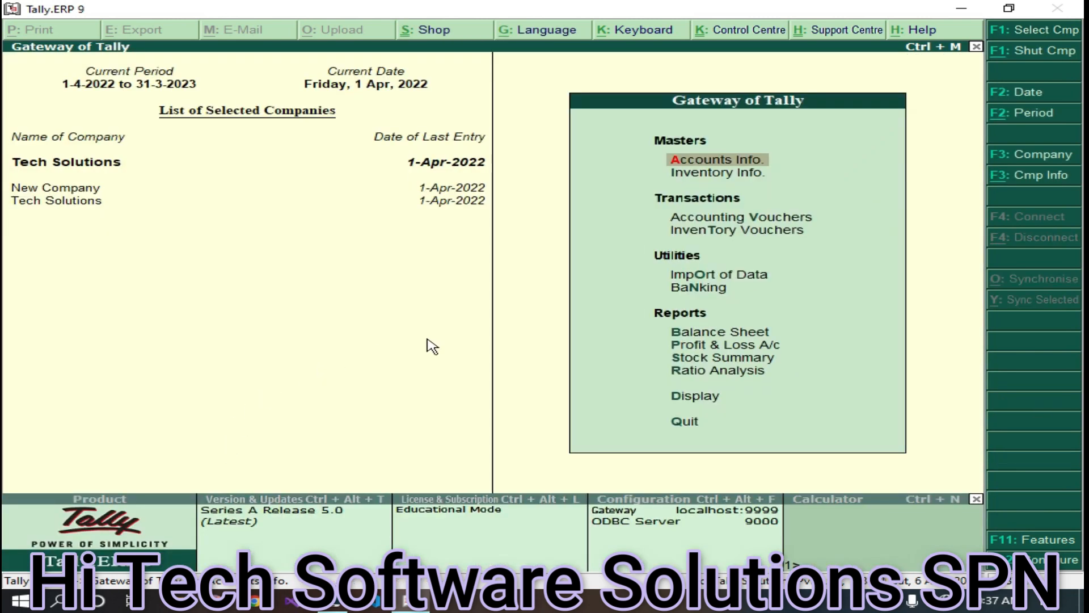
# - Open a sales voucher with Ref 10034, pick the new customer ledger, and accept Sales Acc
pyautogui.click(775, 219)
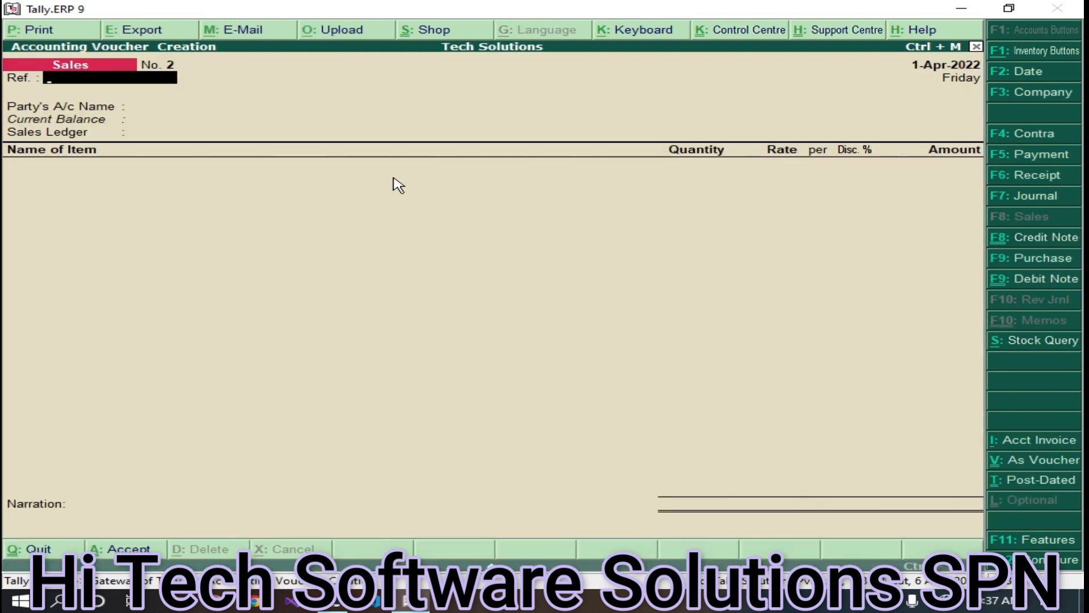
pyautogui.write('10032')
pyautogui.press('BackSpace')
pyautogui.write('4')
pyautogui.press('Return')
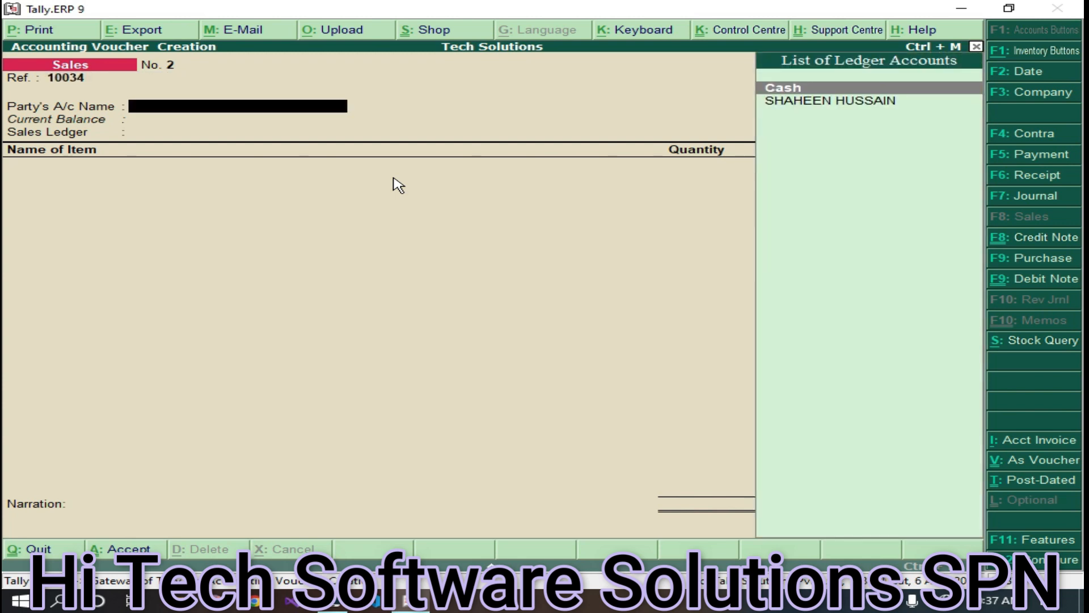
pyautogui.press('Down')
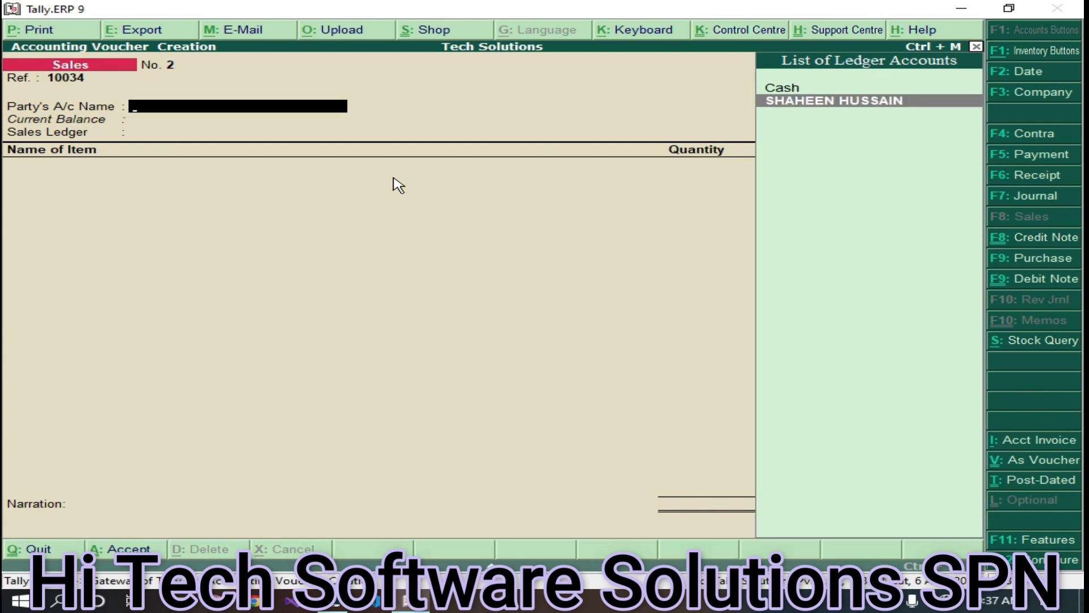
pyautogui.press('Return')
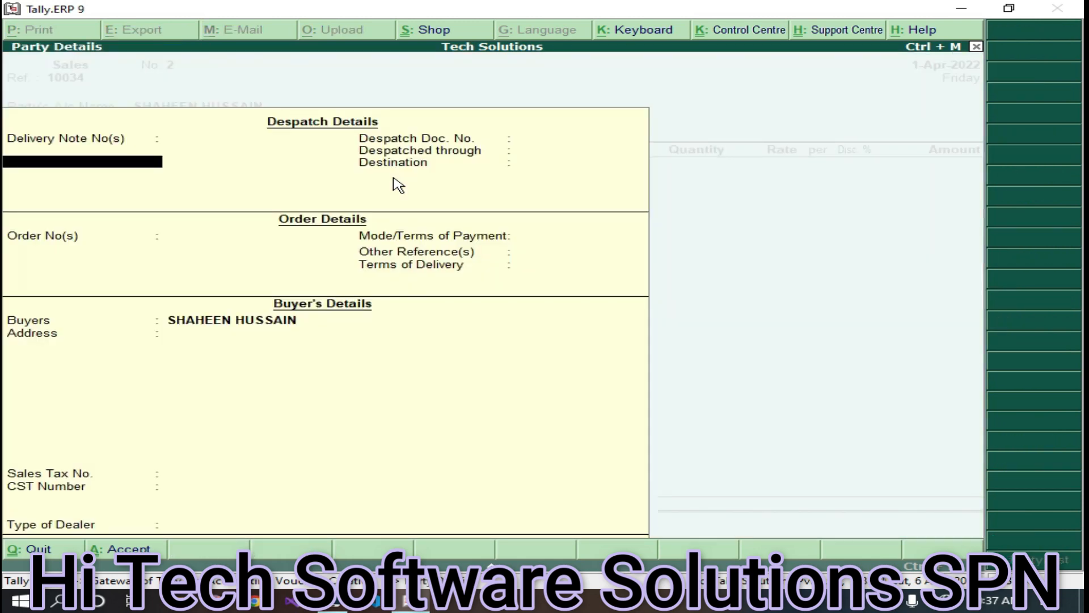
pyautogui.hotkey('ctrl', 'a')
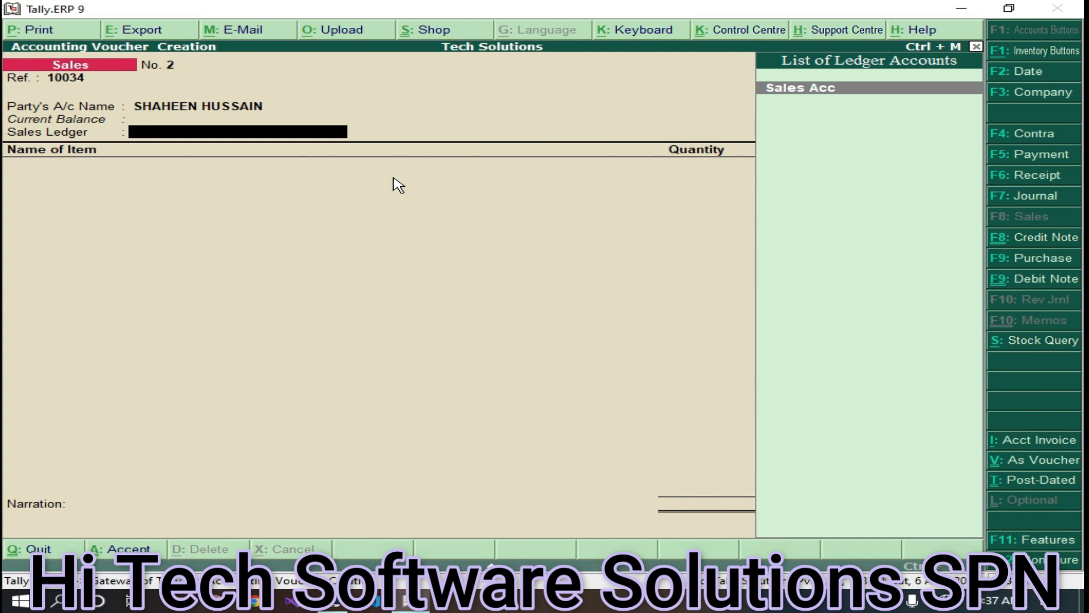
pyautogui.press('Return')
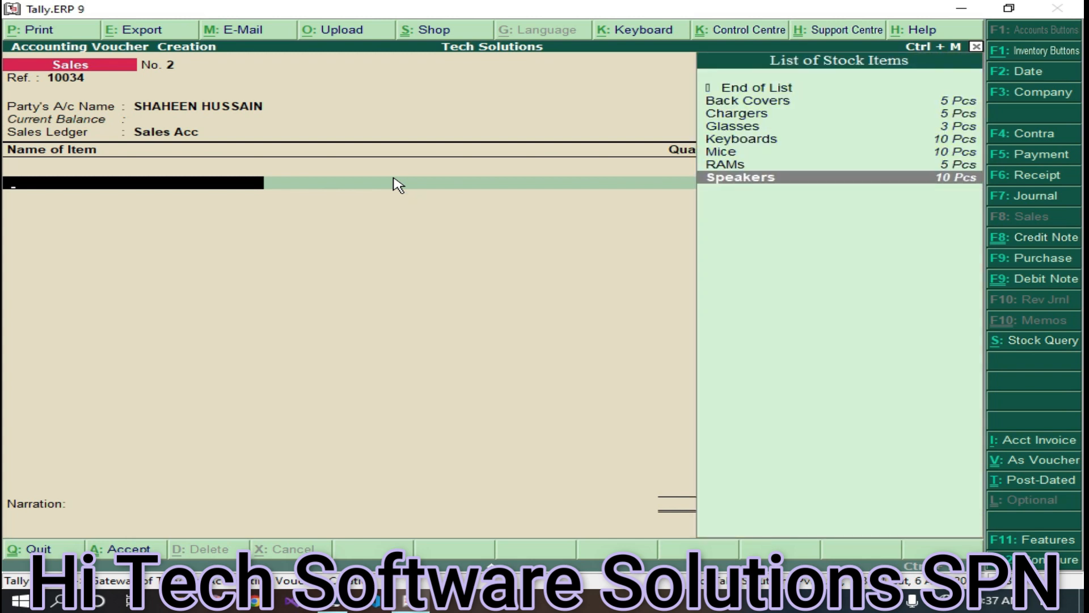
# - Add Speakers: 3 Pcs at 350 with a 12% discount
pyautogui.press('Return')
pyautogui.write('3')
pyautogui.press('Return')
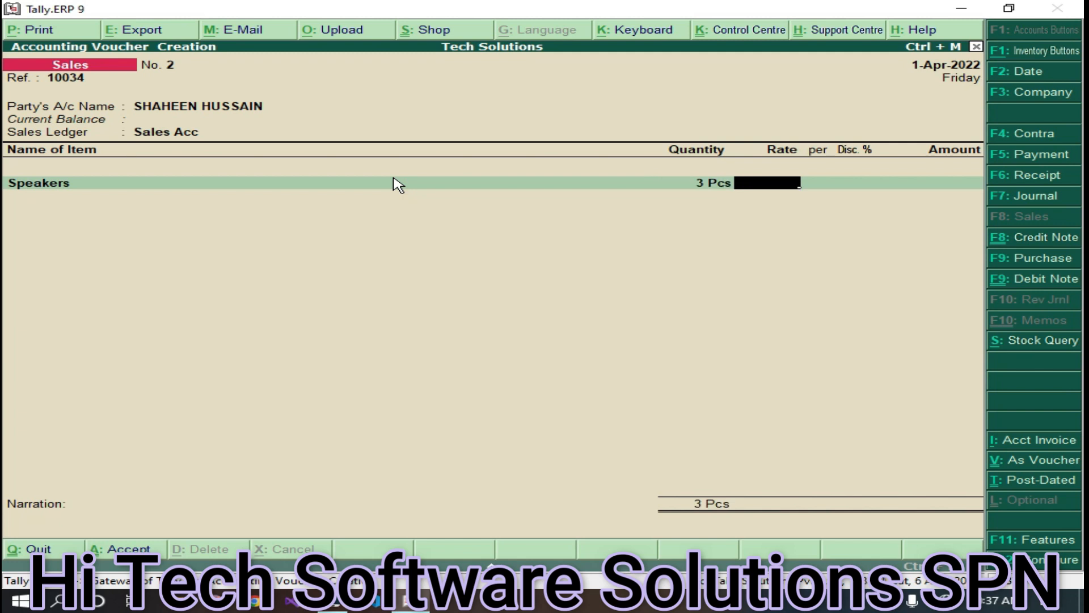
pyautogui.write('350')
pyautogui.press('Return')
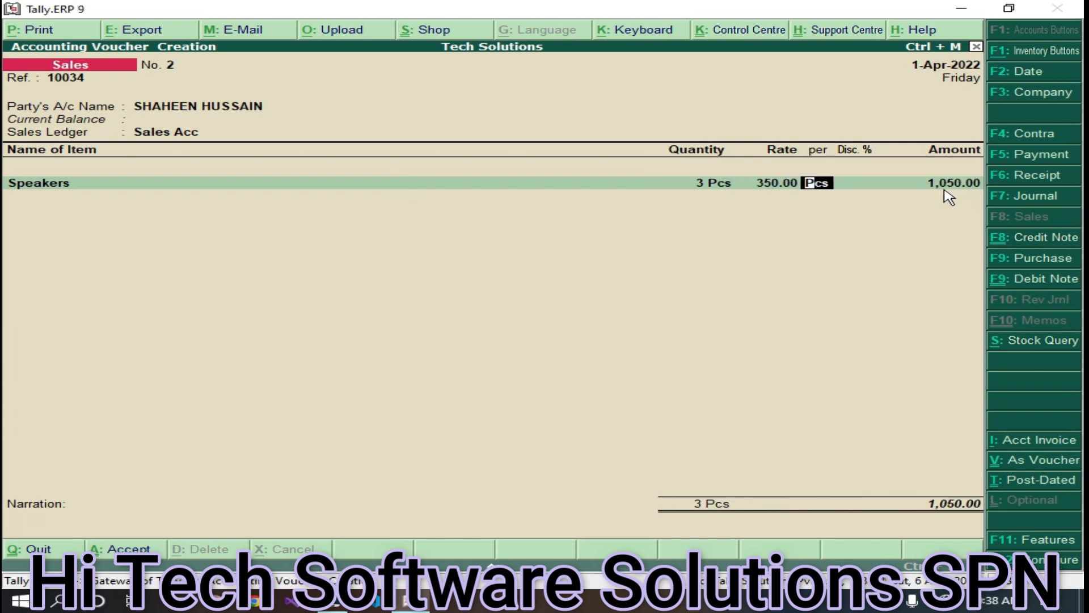
pyautogui.press('Return')
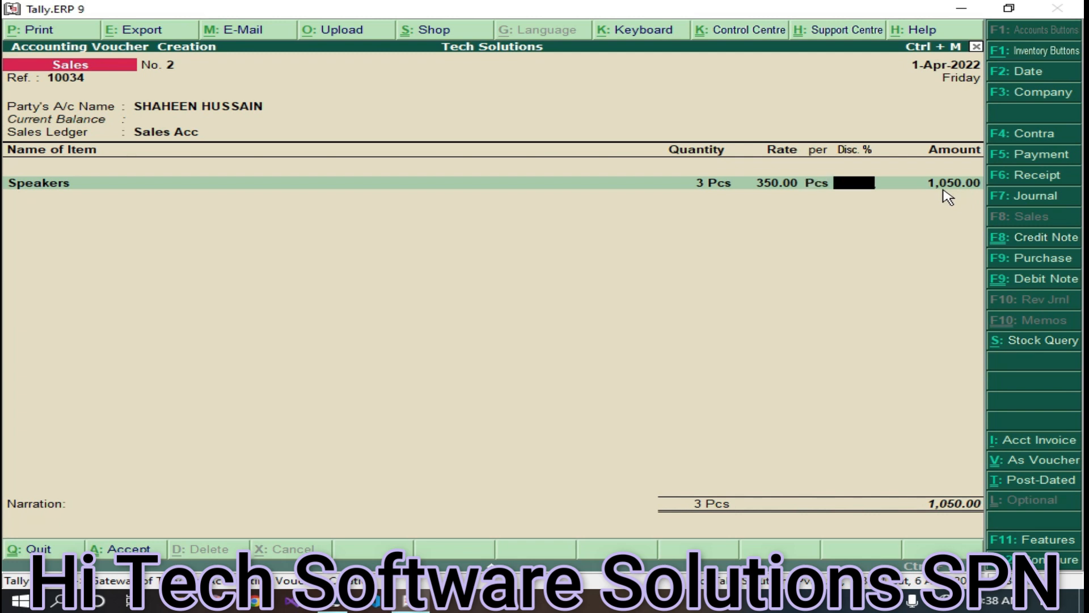
pyautogui.write('12')
pyautogui.press('Return')
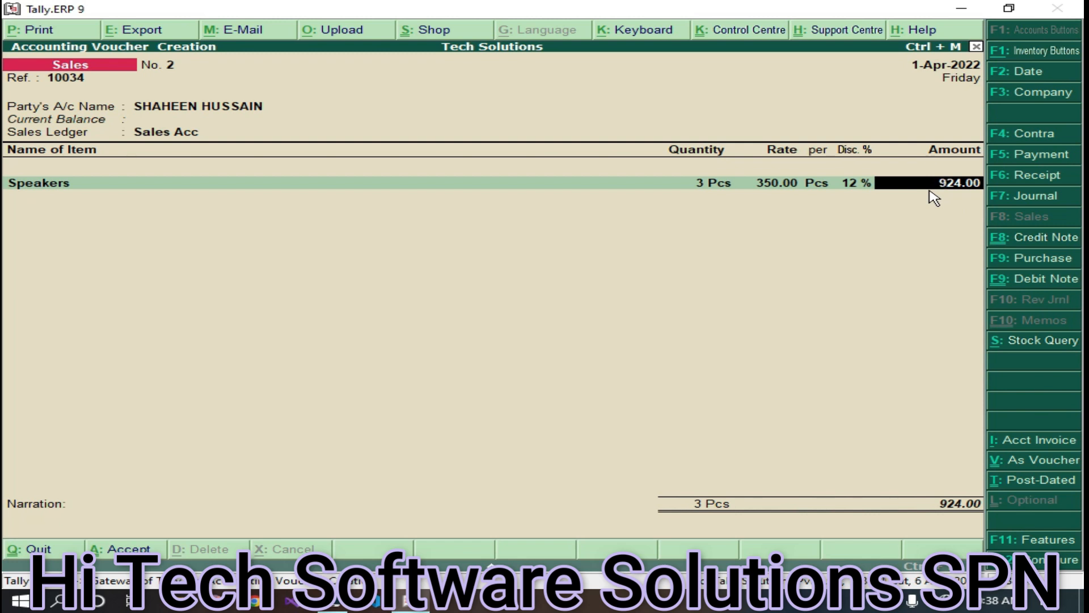
pyautogui.press('Return')
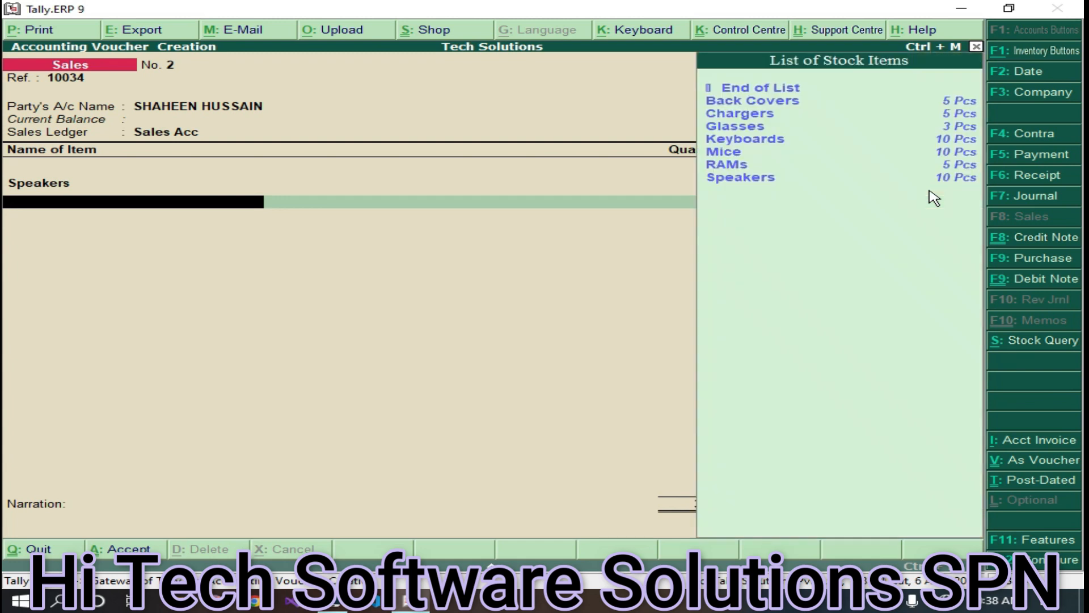
# - Add RAMs: 2 Pcs at 1,200 with an 18% discount
pyautogui.press('Return')
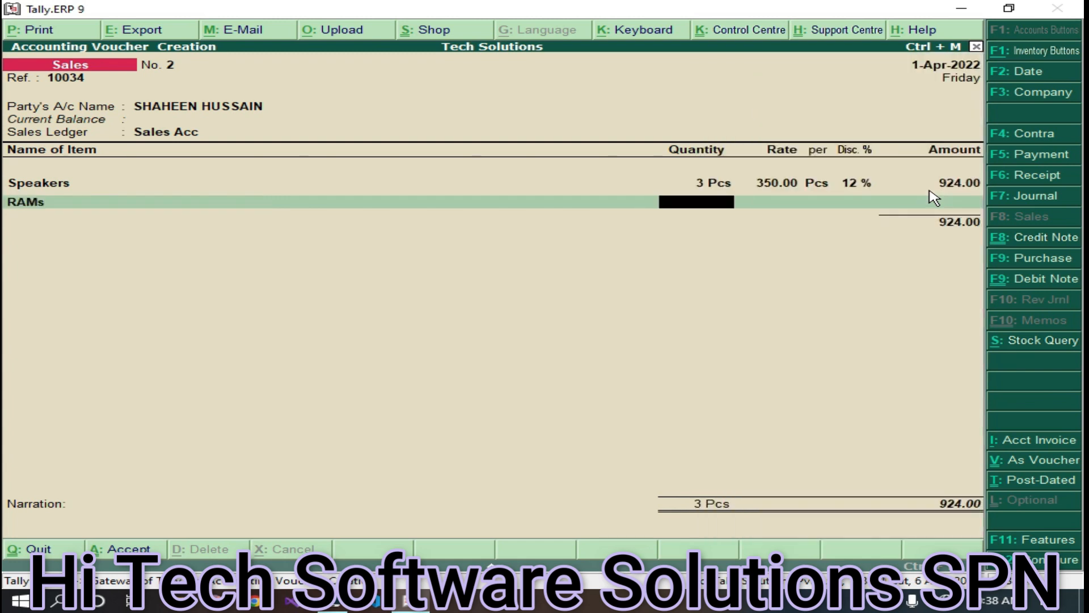
pyautogui.press('Return')
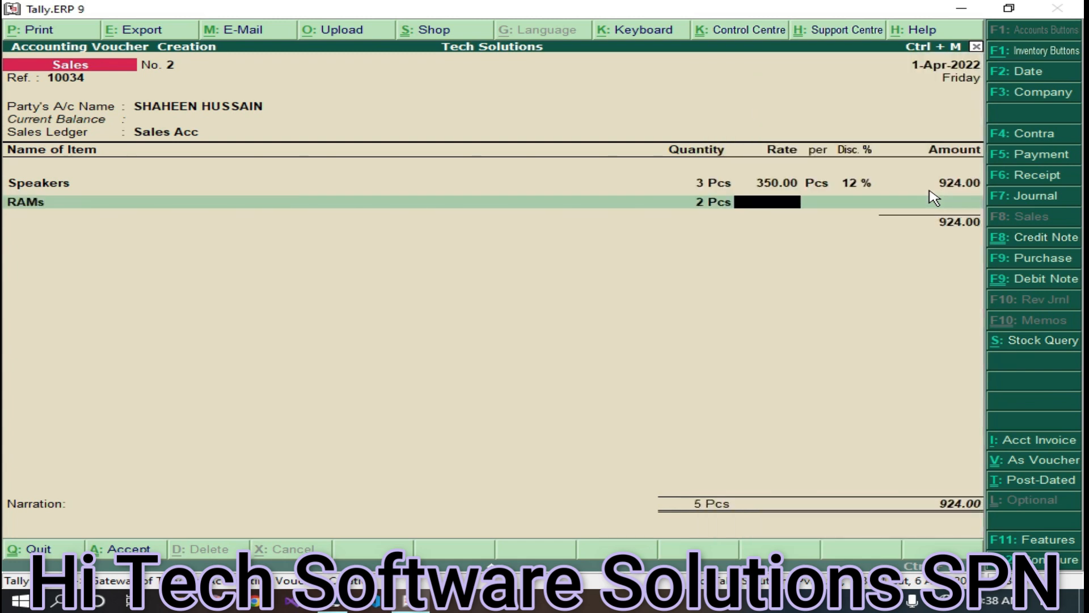
pyautogui.write('1200')
pyautogui.press('Return')
pyautogui.press('Return')
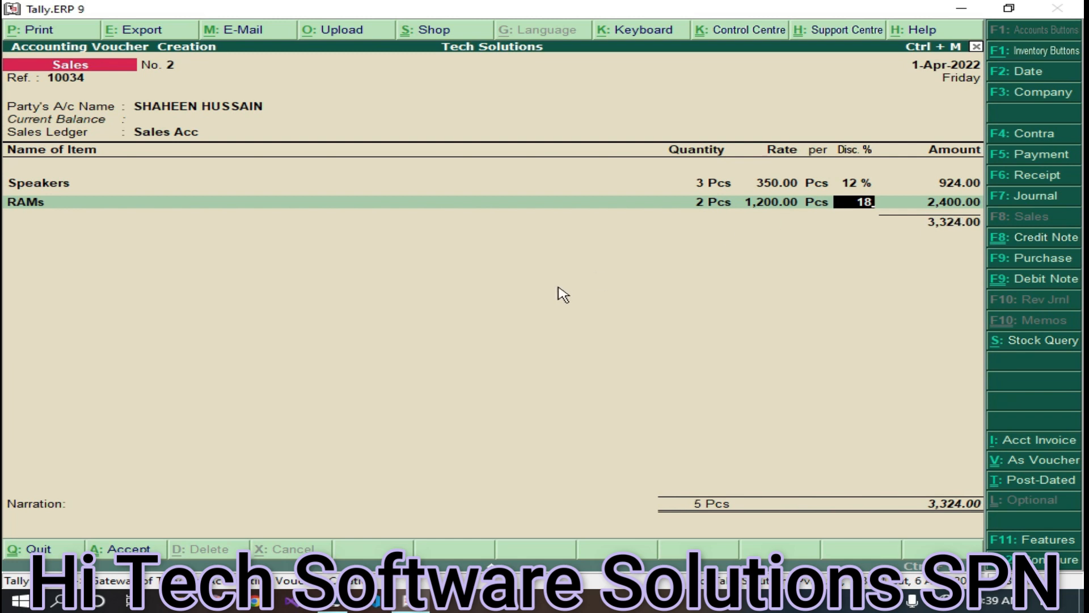
pyautogui.press('Return')
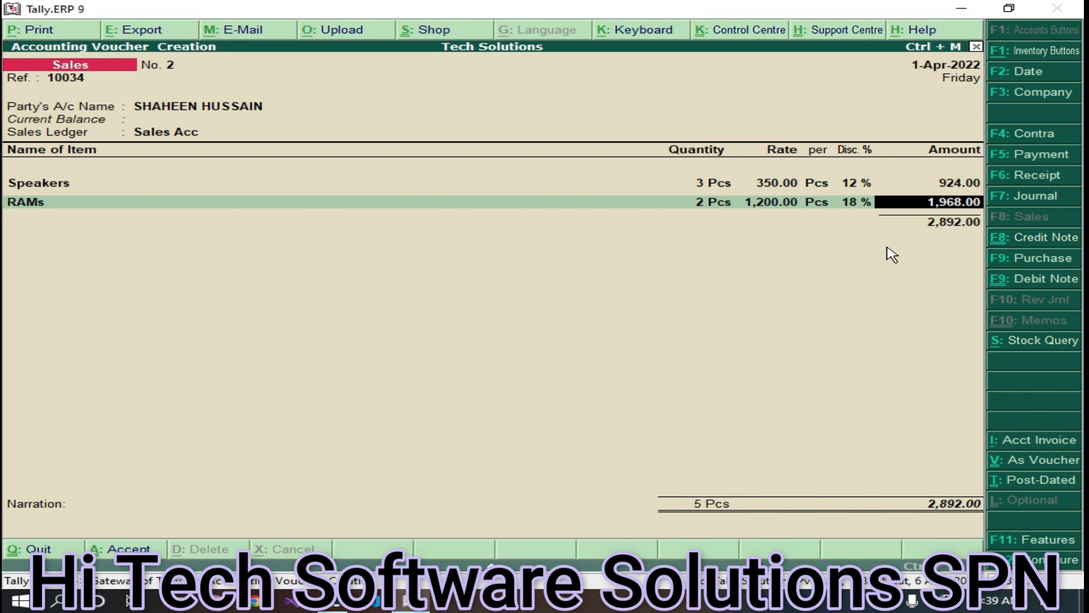
pyautogui.press('Return')
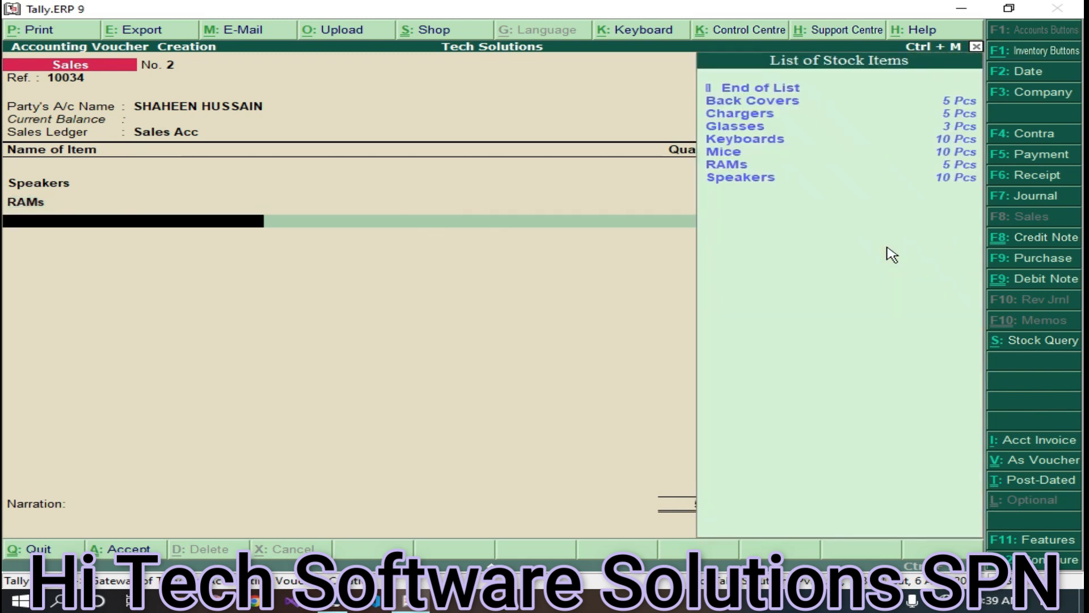
# - Add Keyboards: 5 Pcs at 190 with a 12% discount
pyautogui.press('Up')
pyautogui.press('Up')
pyautogui.press('Up')
pyautogui.press('Up')
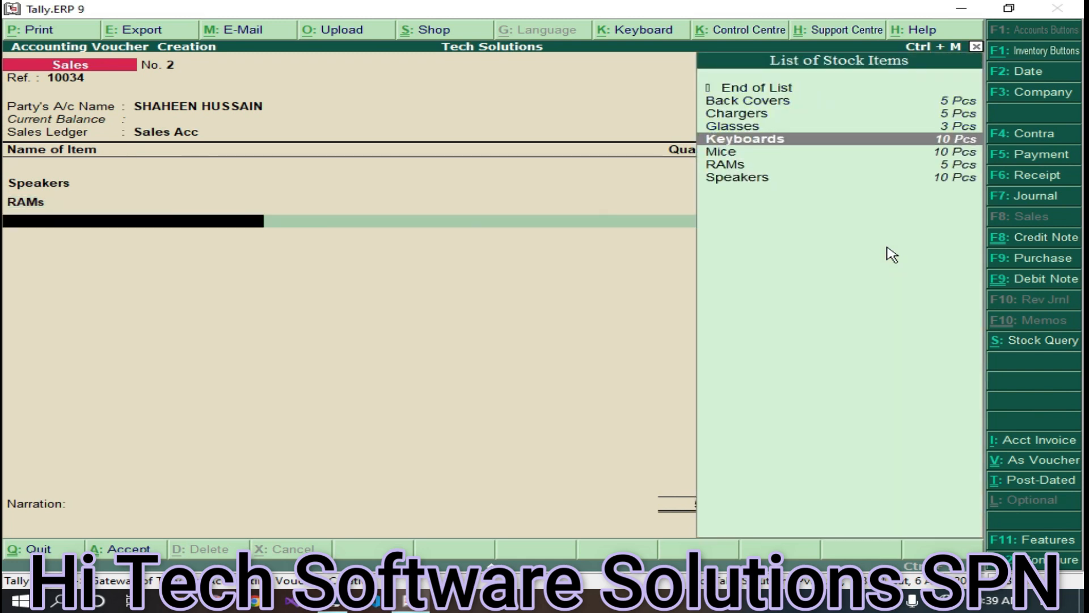
pyautogui.press('Return')
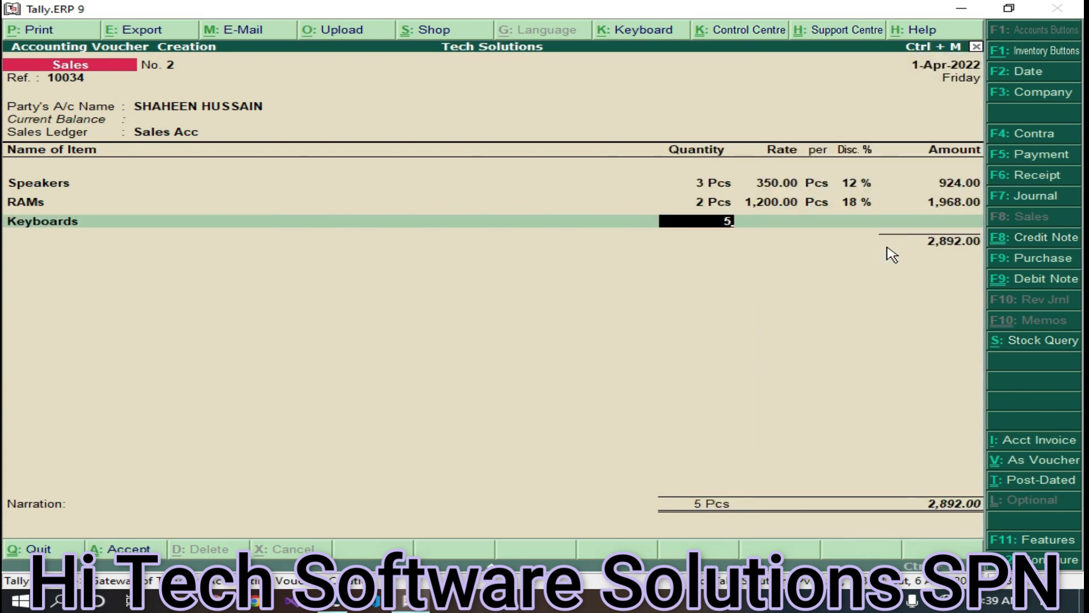
pyautogui.press('Return')
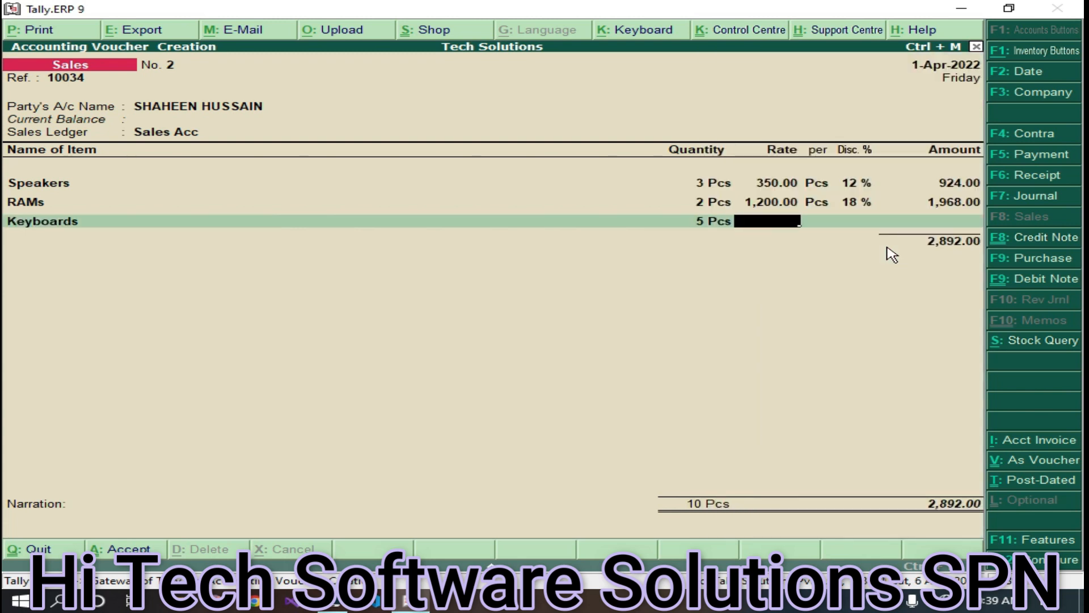
pyautogui.write('190')
pyautogui.press('Return')
pyautogui.press('Return')
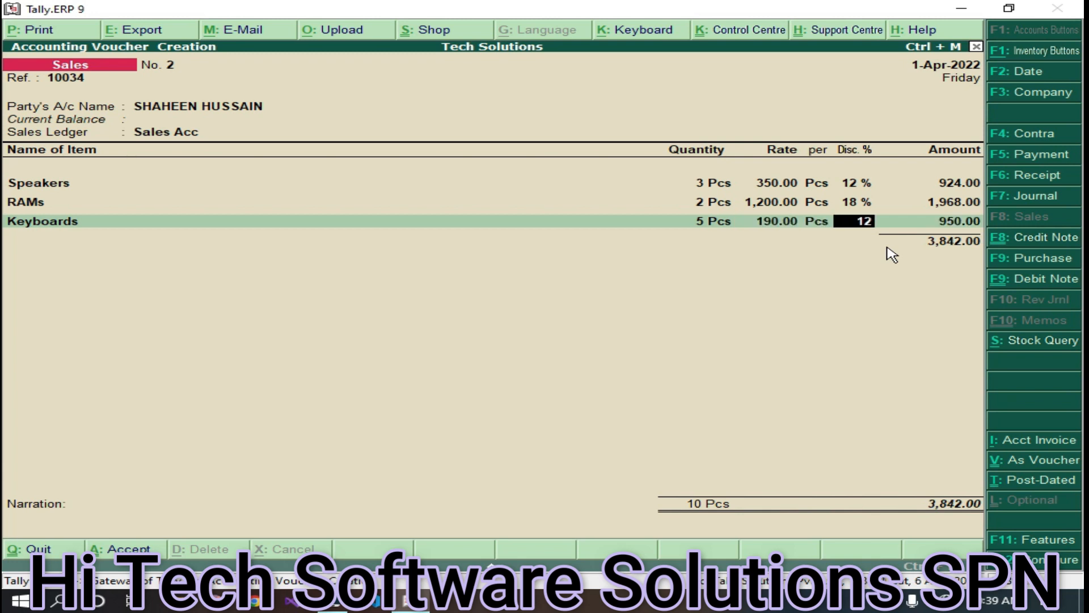
pyautogui.press('Return')
pyautogui.press('Return')
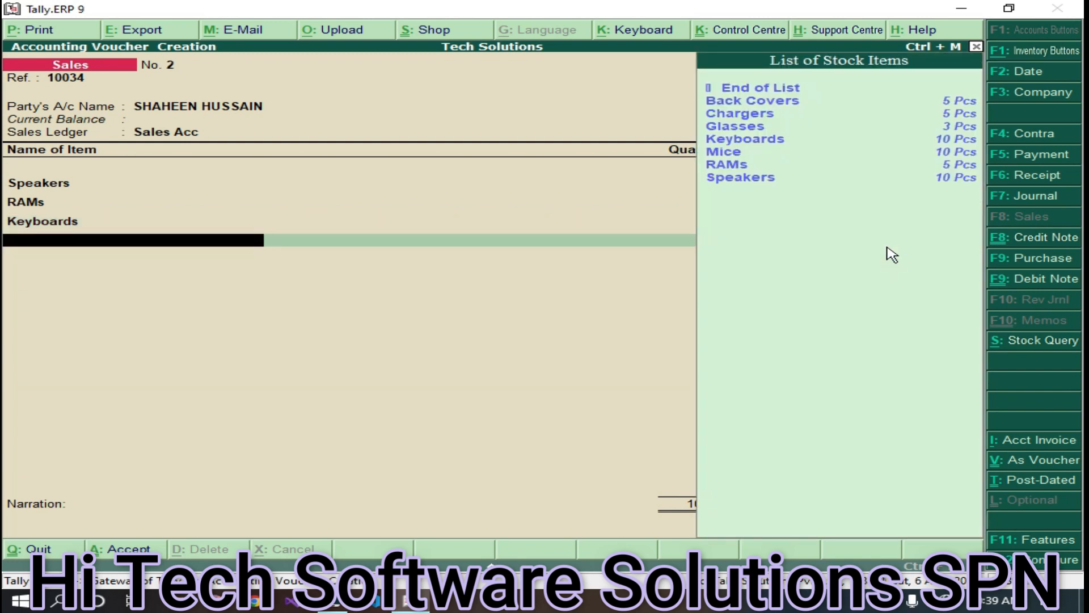
# - Add Mice: 5 Pcs at 110 with a 12% discount, bringing the total to 4,212.00
pyautogui.press('Up')
pyautogui.press('Up')
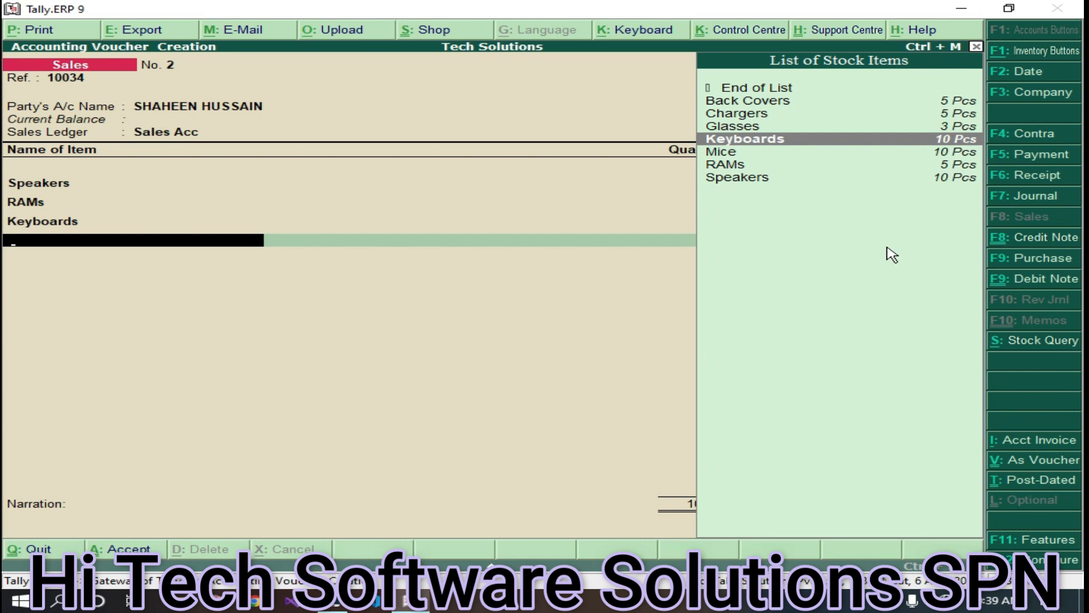
pyautogui.press('Down')
pyautogui.press('Return')
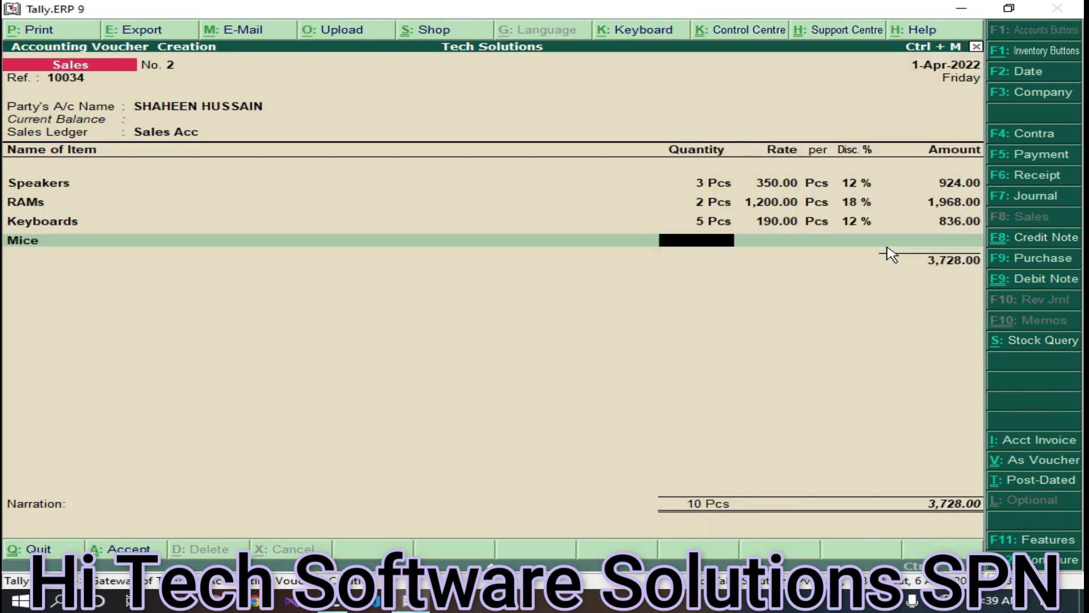
pyautogui.press('Return')
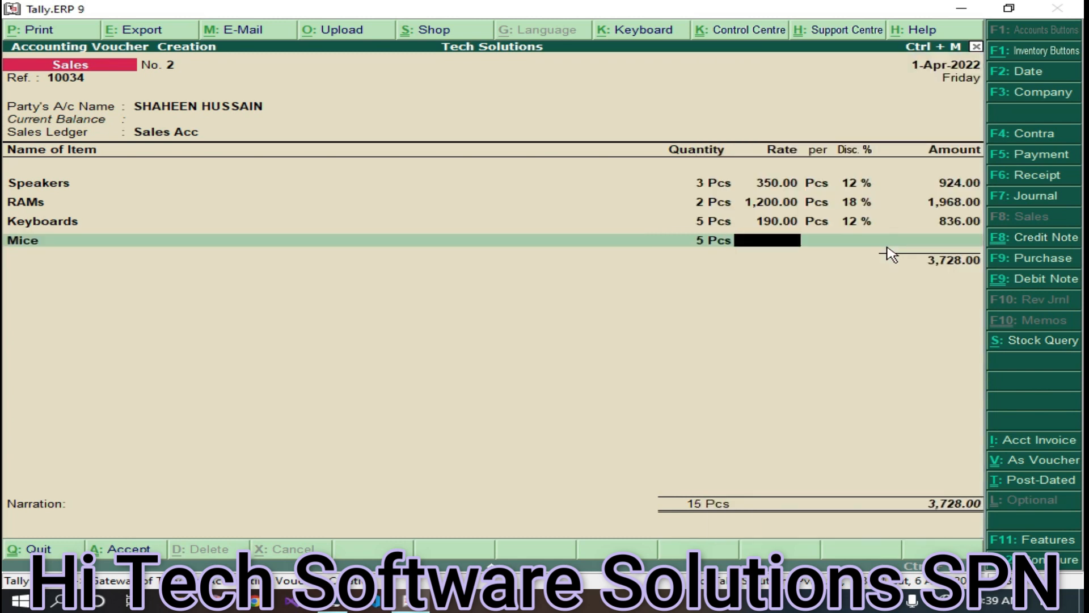
pyautogui.press('Return')
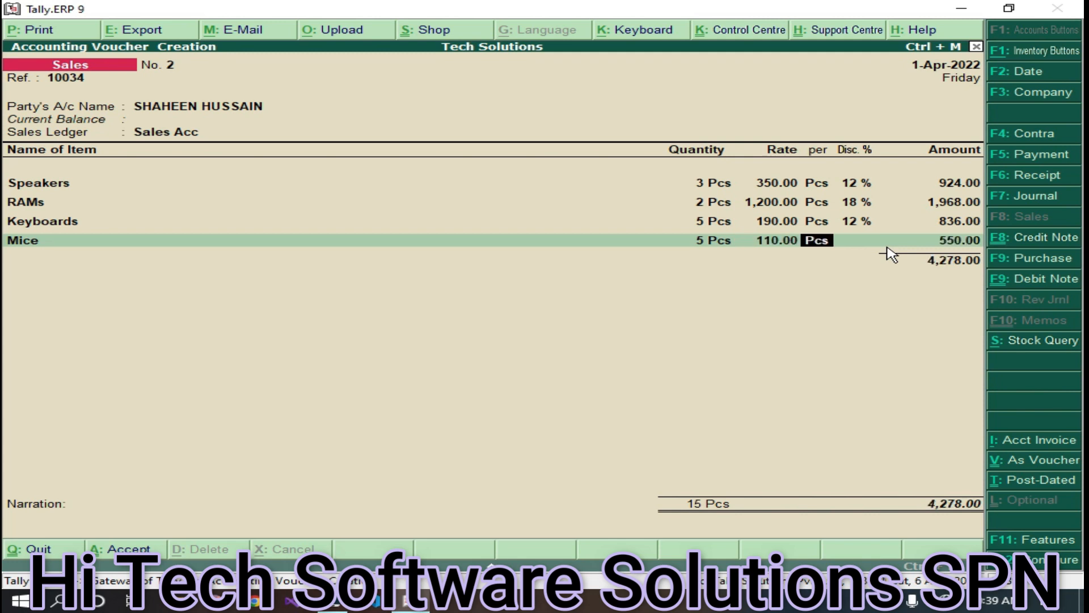
pyautogui.press('Return')
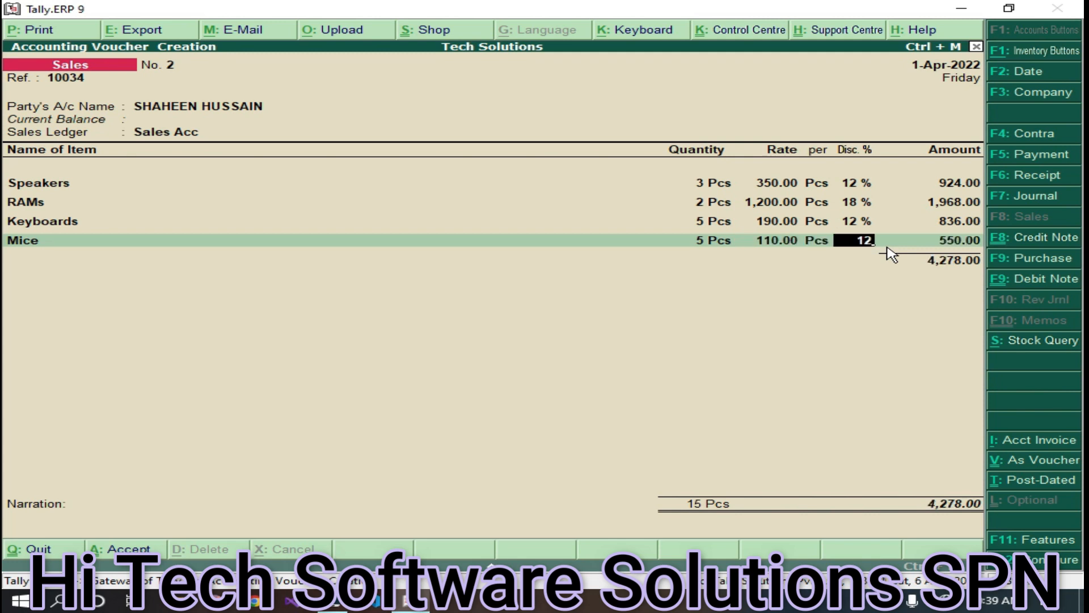
pyautogui.press('Return')
pyautogui.press('Return')
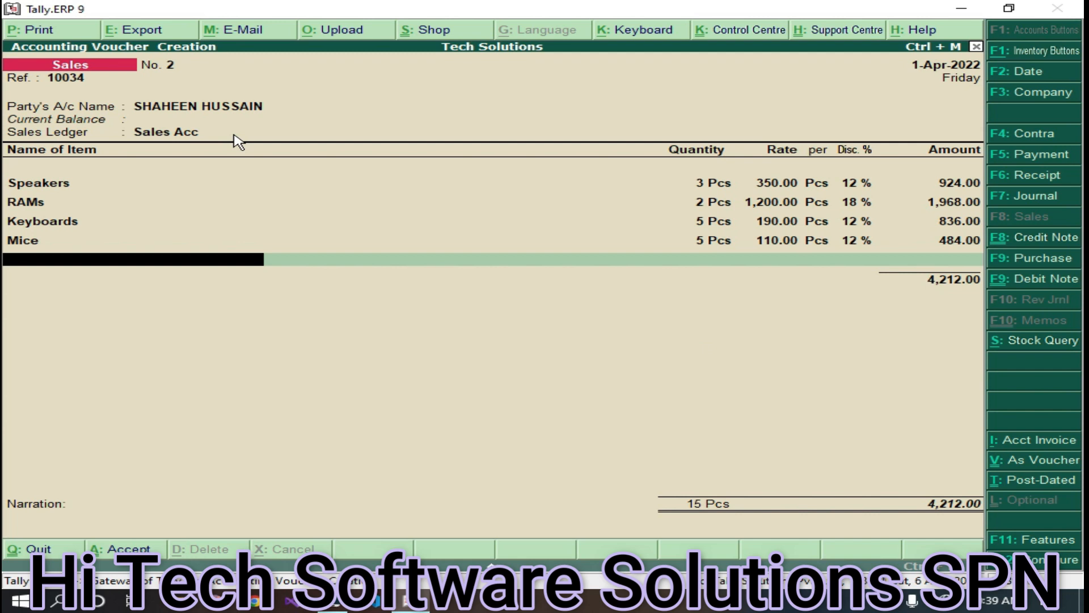
pyautogui.click(31, 31)
# - Print voucher No. 2 to a PDF invoice on the Desktop named after the customer
pyautogui.click(722, 392)
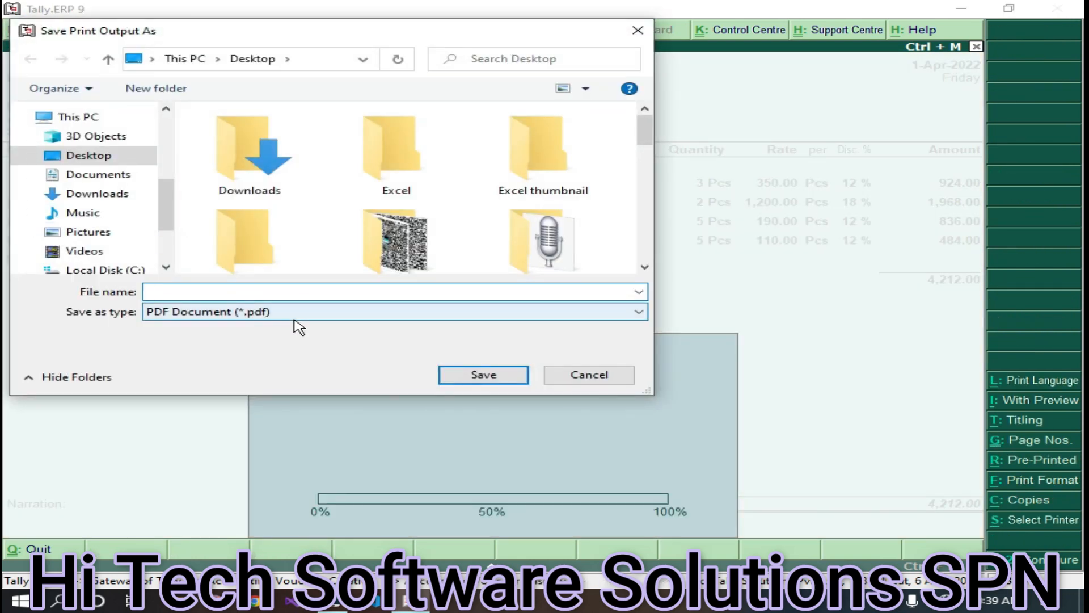
pyautogui.write('sh')
pyautogui.press('BackSpace')
pyautogui.press('Return')
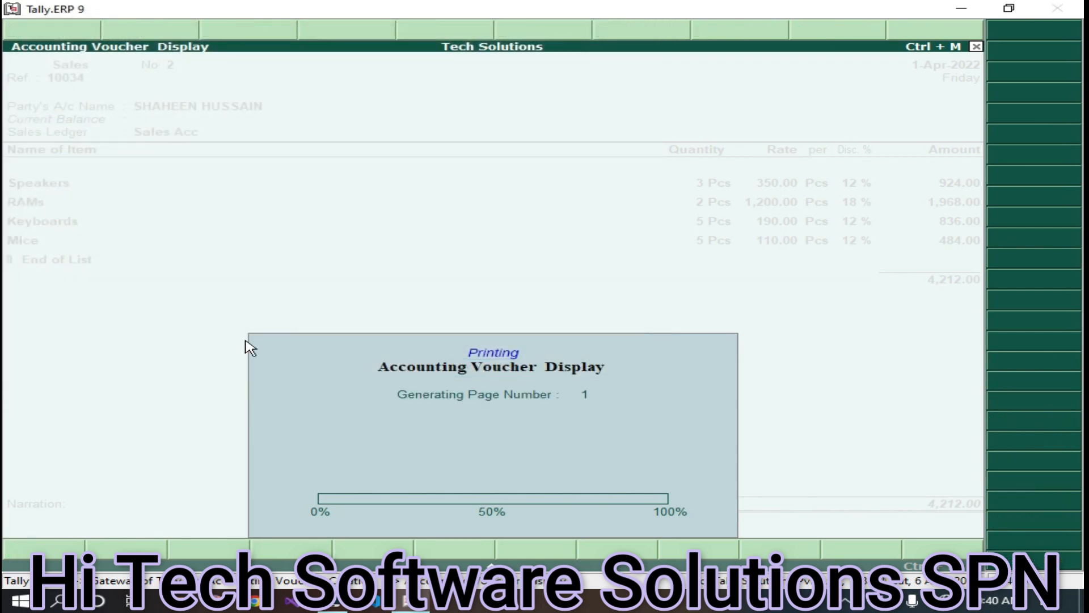
pyautogui.click(179, 603)
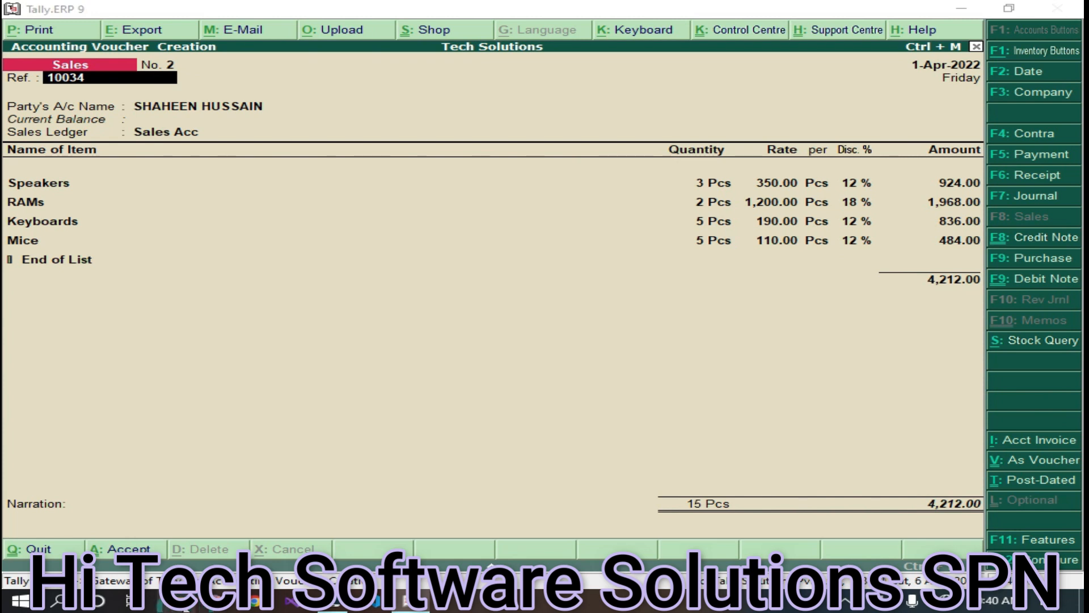
# - Open the customer's new invoice PDF and the 'sales invoice' PDF in Edge
pyautogui.click(266, 452)
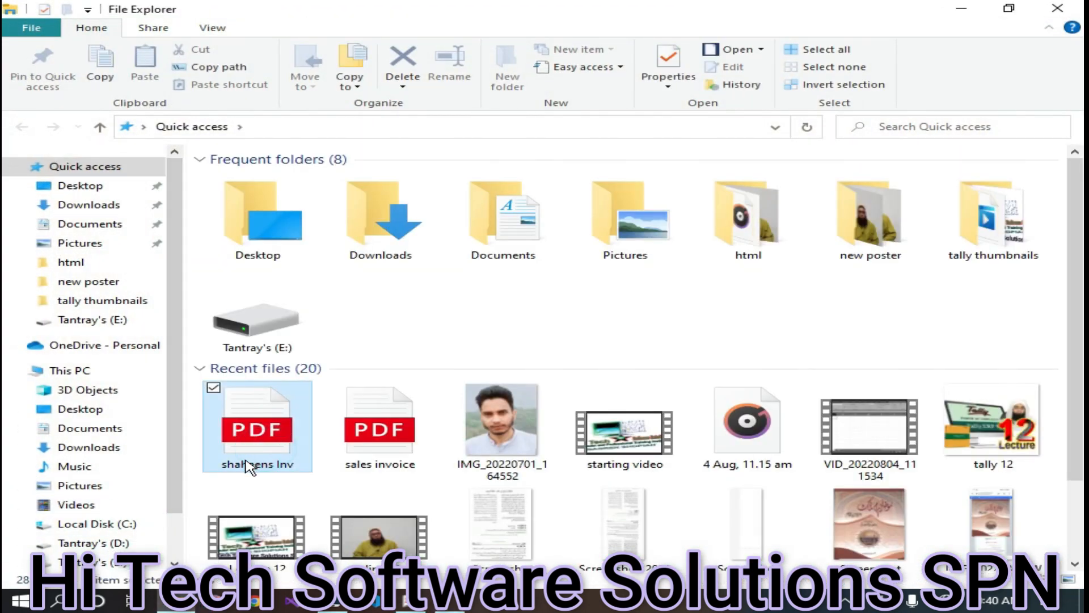
pyautogui.doubleClick(267, 452)
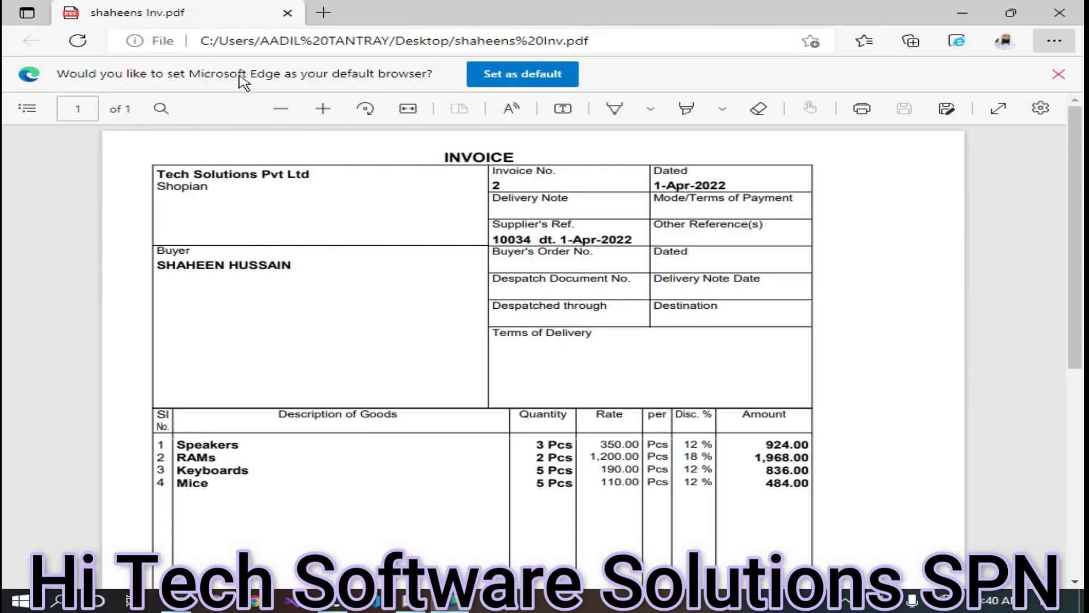
pyautogui.press('super+Tab')
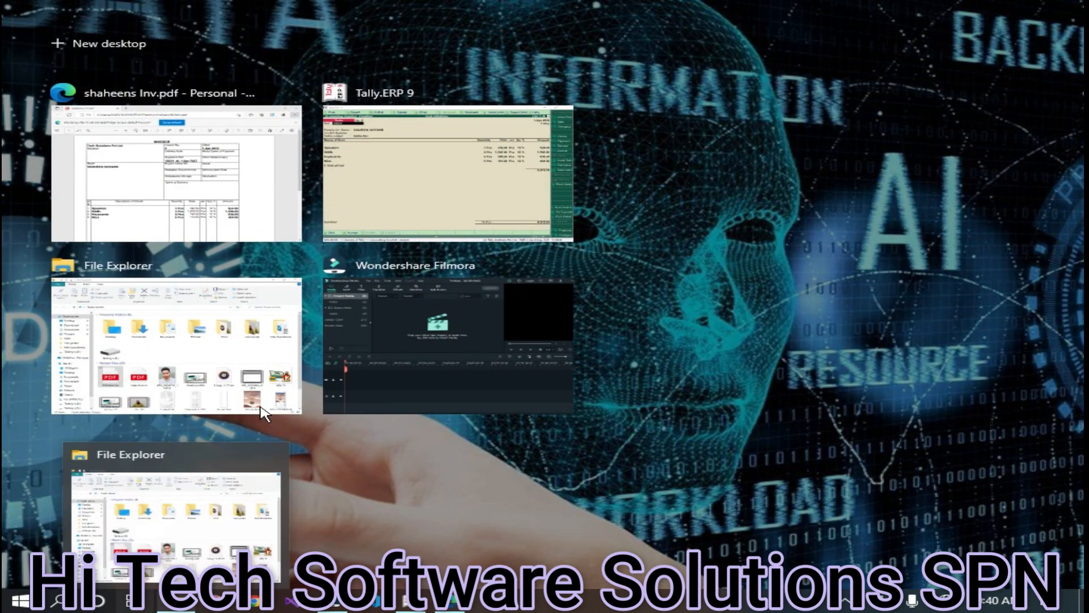
pyautogui.click(188, 354)
pyautogui.doubleClick(377, 431)
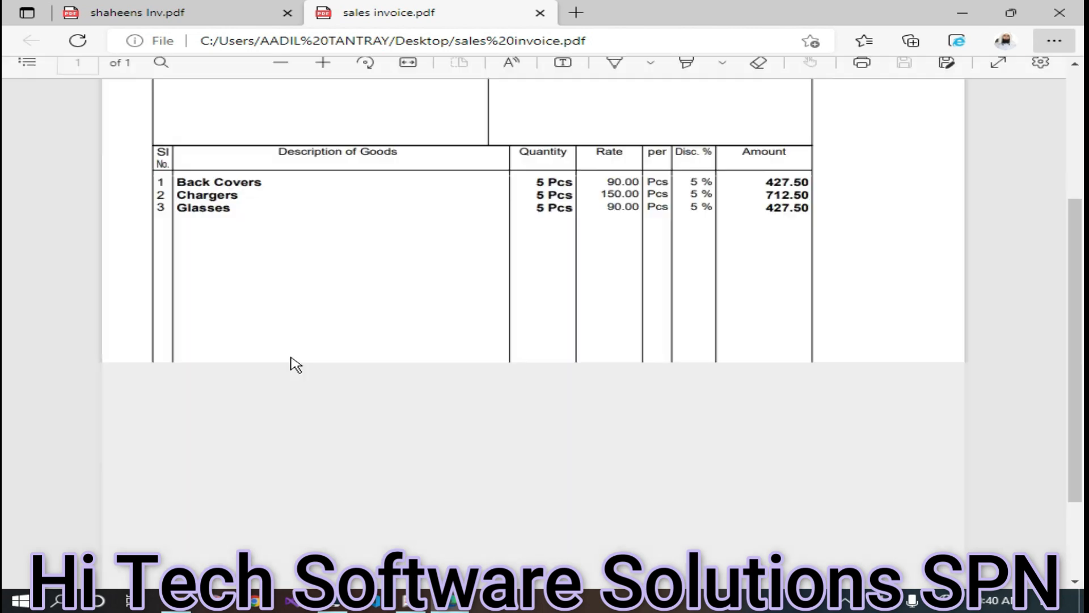
# - Compare both invoices, check No. 2's ₹4,212.00 total, then close both PDF tabs
pyautogui.scroll(5, 491, 377)
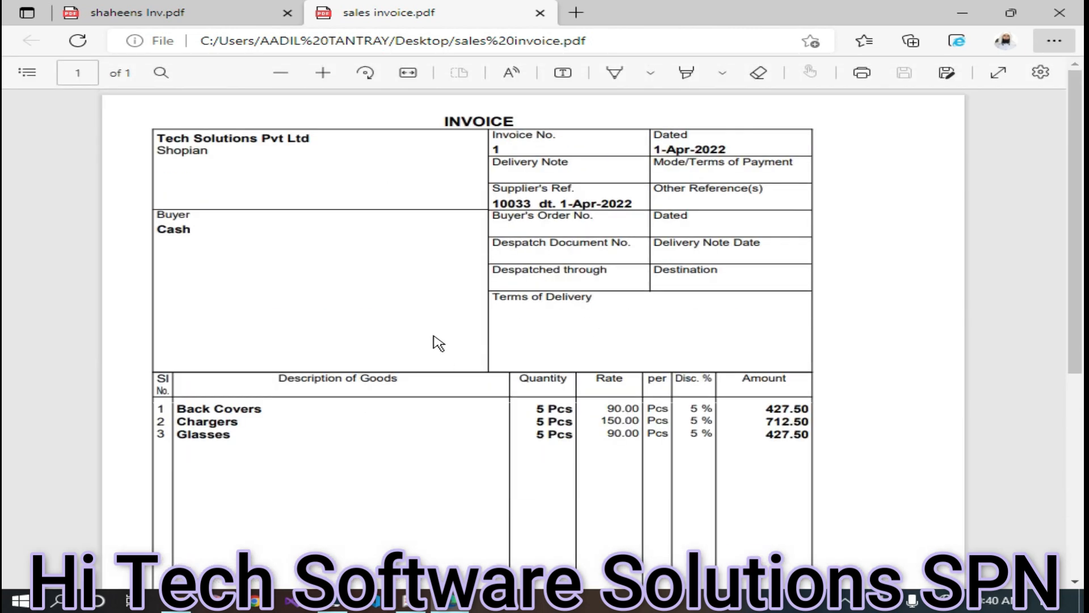
pyautogui.click(145, 21)
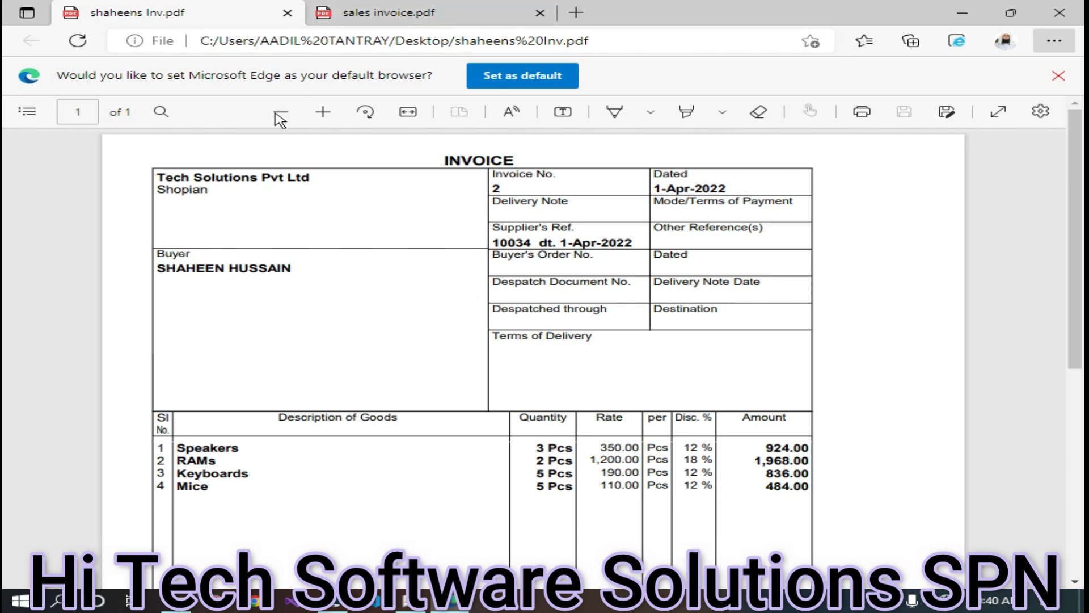
pyautogui.click(376, 23)
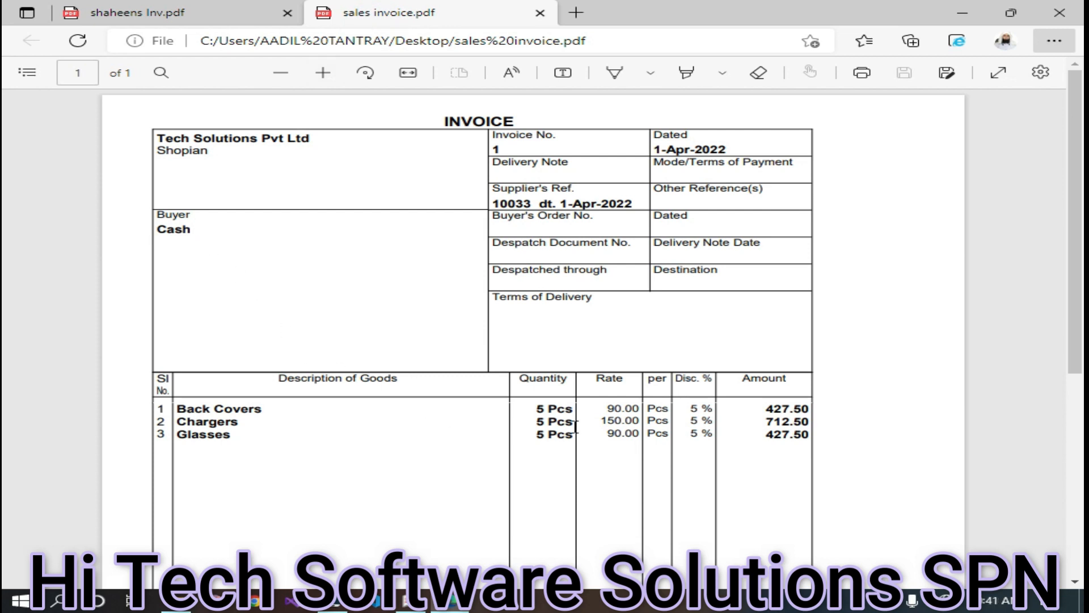
pyautogui.click(139, 14)
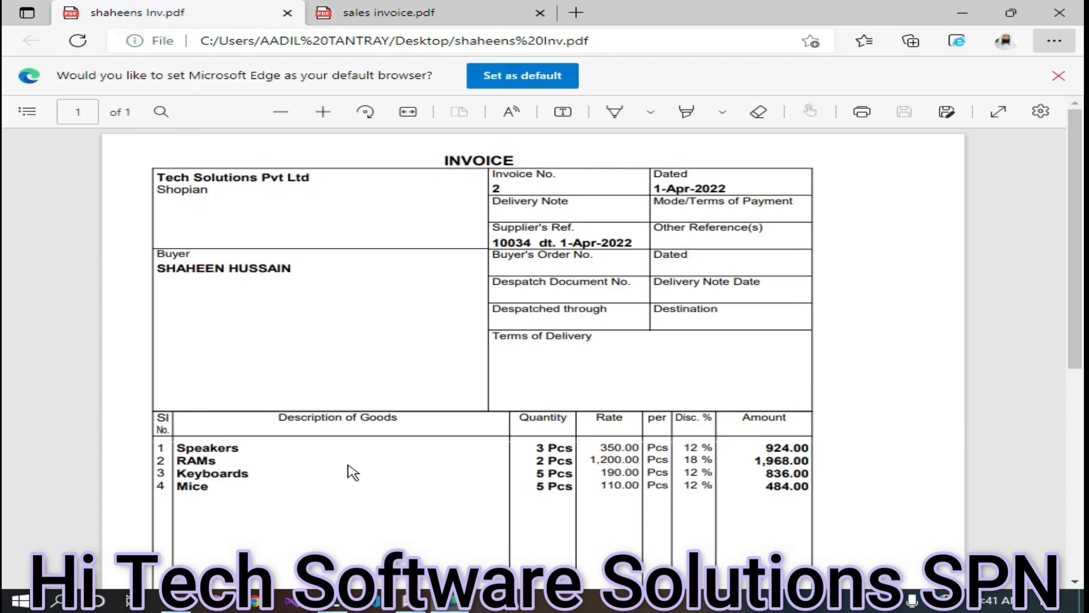
pyautogui.scroll(-5, 577, 389)
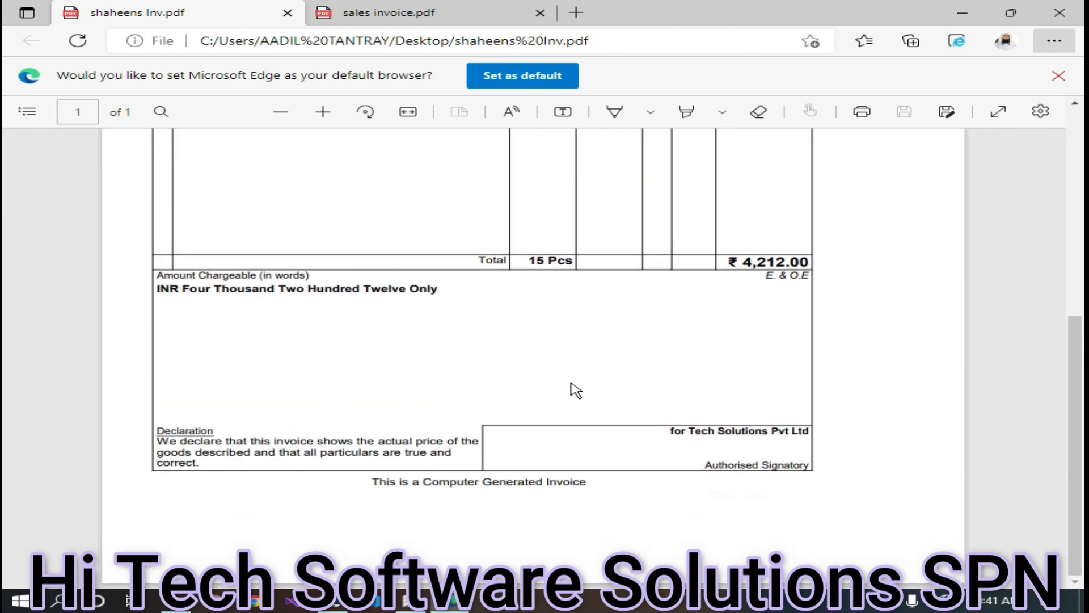
pyautogui.scroll(5, 568, 389)
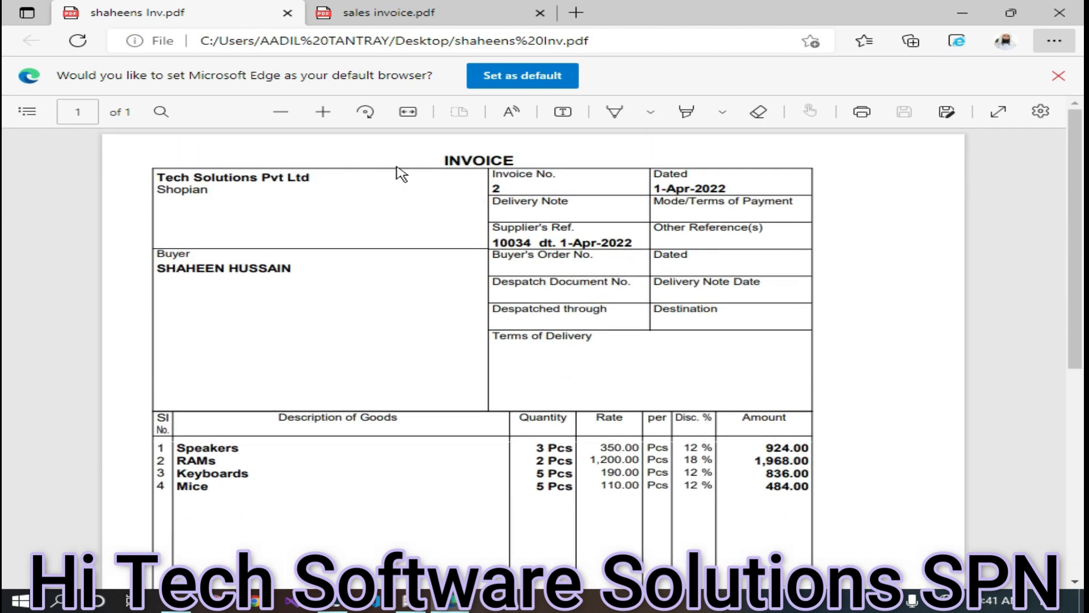
pyautogui.click(539, 13)
pyautogui.click(287, 13)
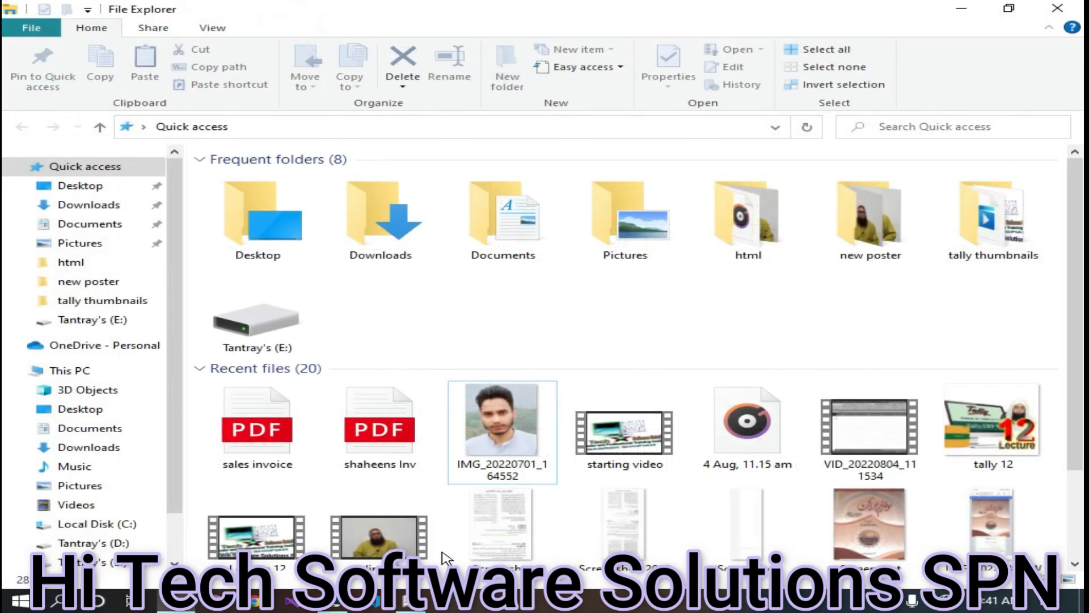
# - Return to Tally, accept sales voucher No. 2, and quit the blank voucher to Gateway
pyautogui.click(419, 603)
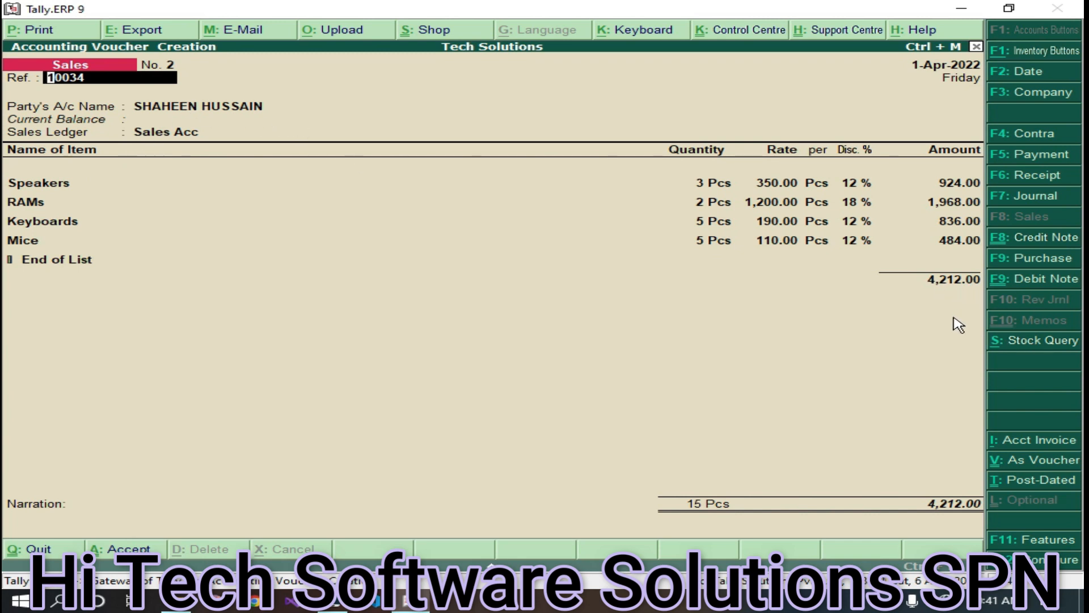
pyautogui.hotkey('ctrl', 'a')
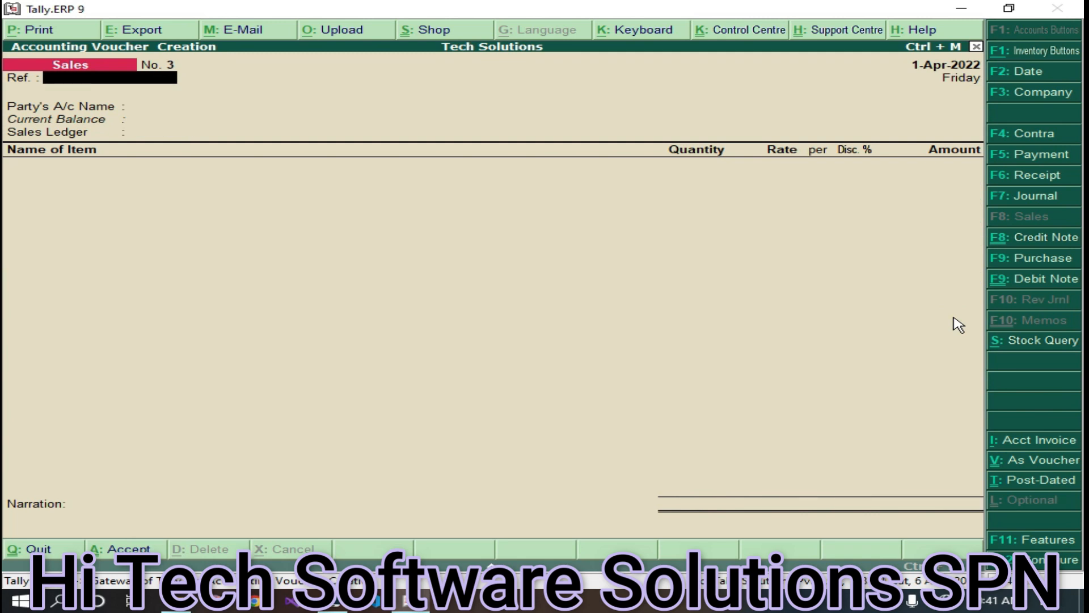
pyautogui.press('Escape')
pyautogui.press('Return')
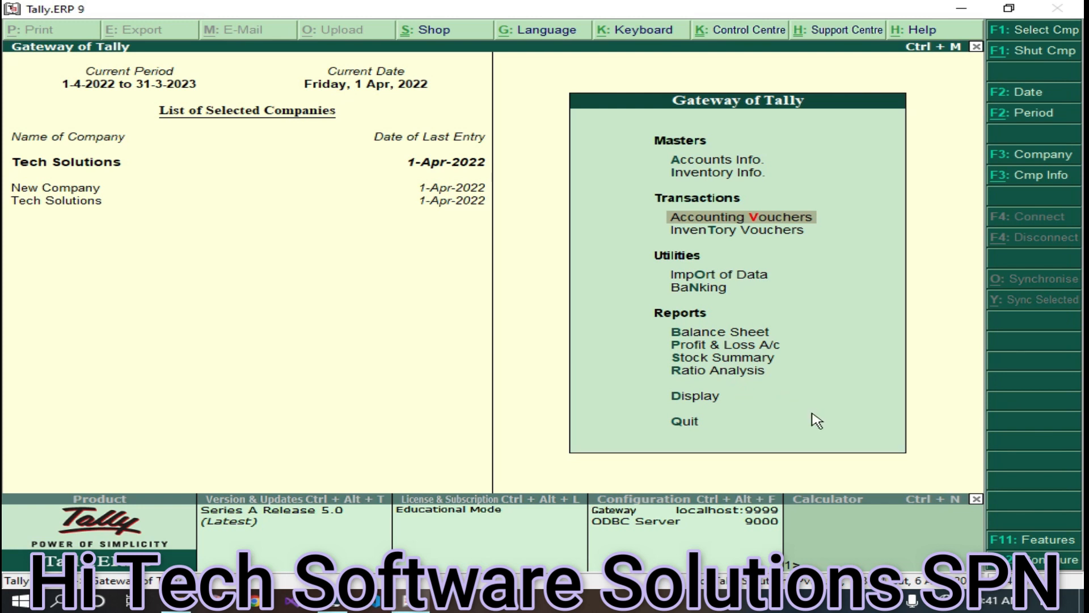
# - Open the Day Book, review sales voucher No. 2 without changes, and close back to the Display Menu
pyautogui.click(699, 399)
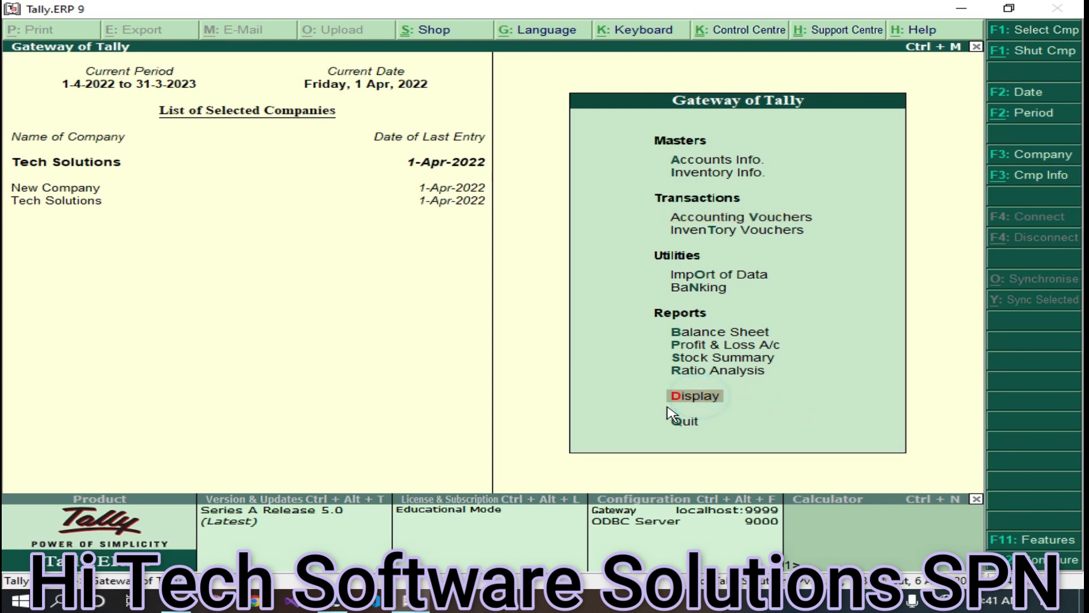
pyautogui.press('Return')
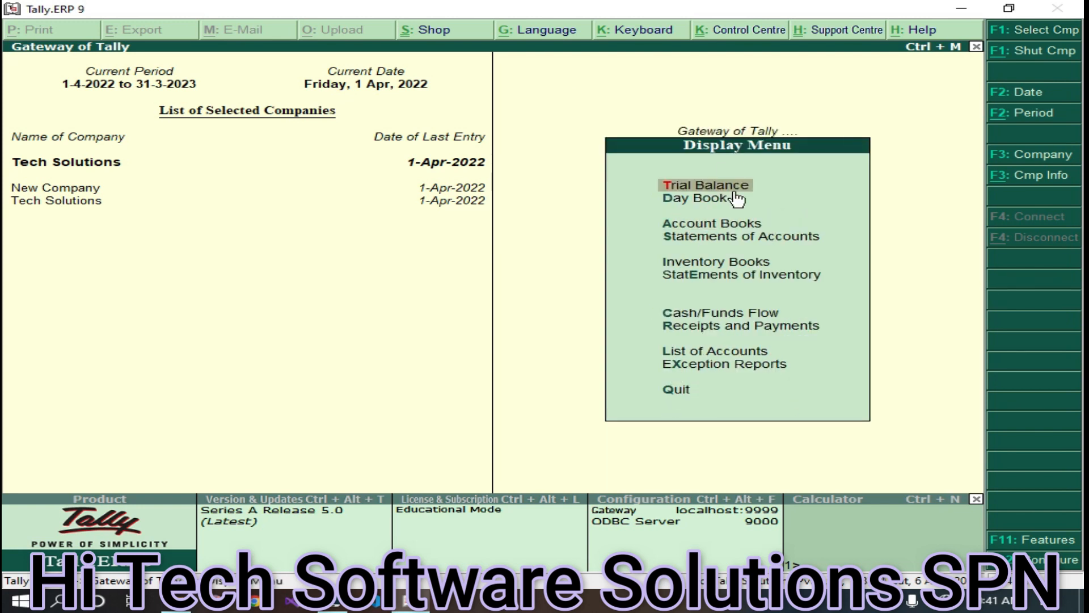
pyautogui.click(692, 202)
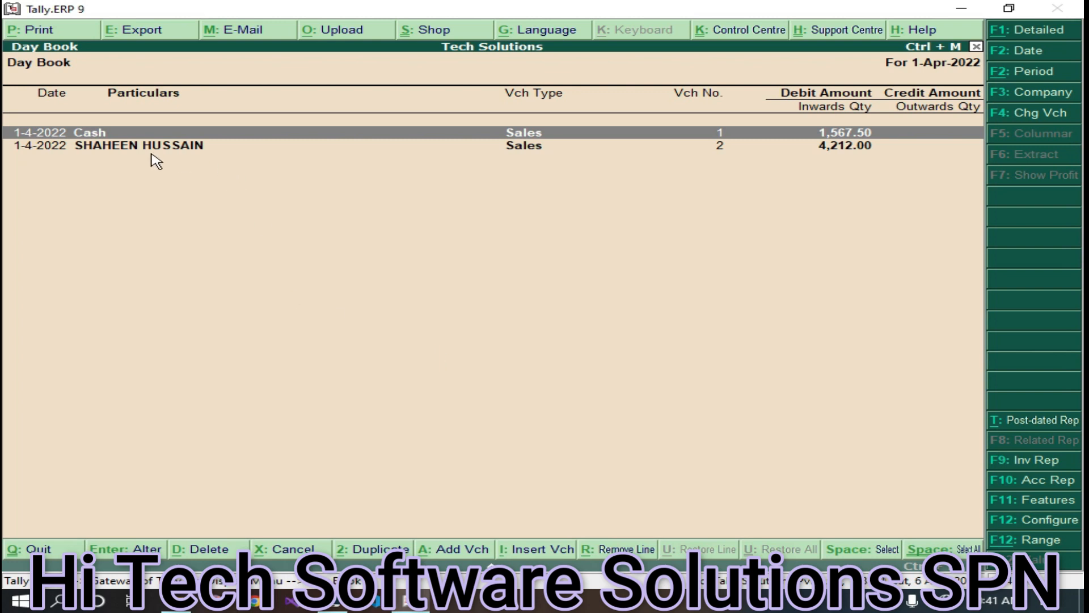
pyautogui.doubleClick(175, 148)
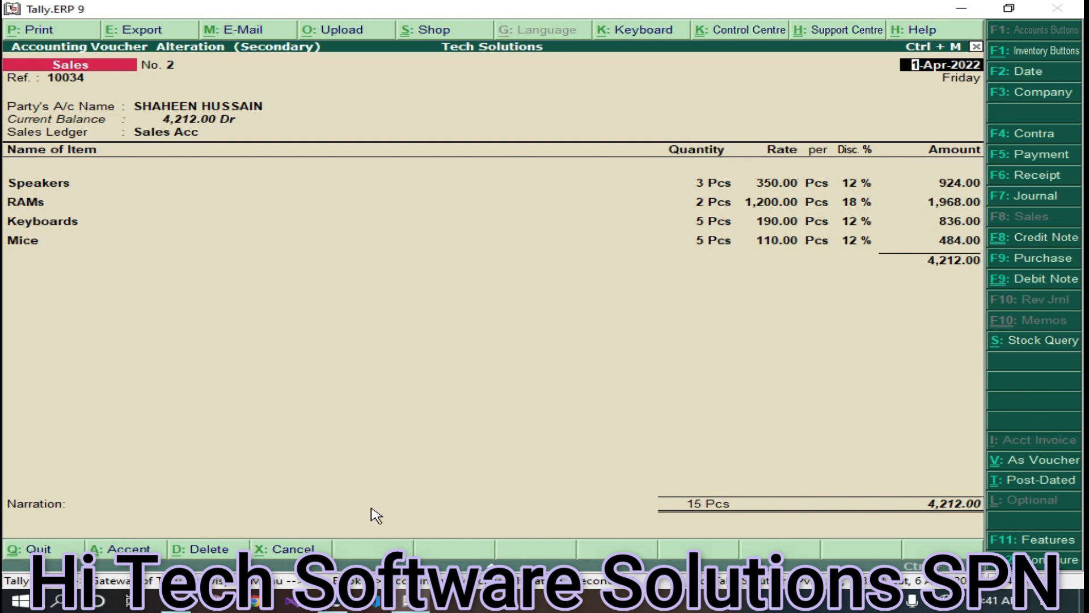
pyautogui.press('Escape')
pyautogui.press('y')
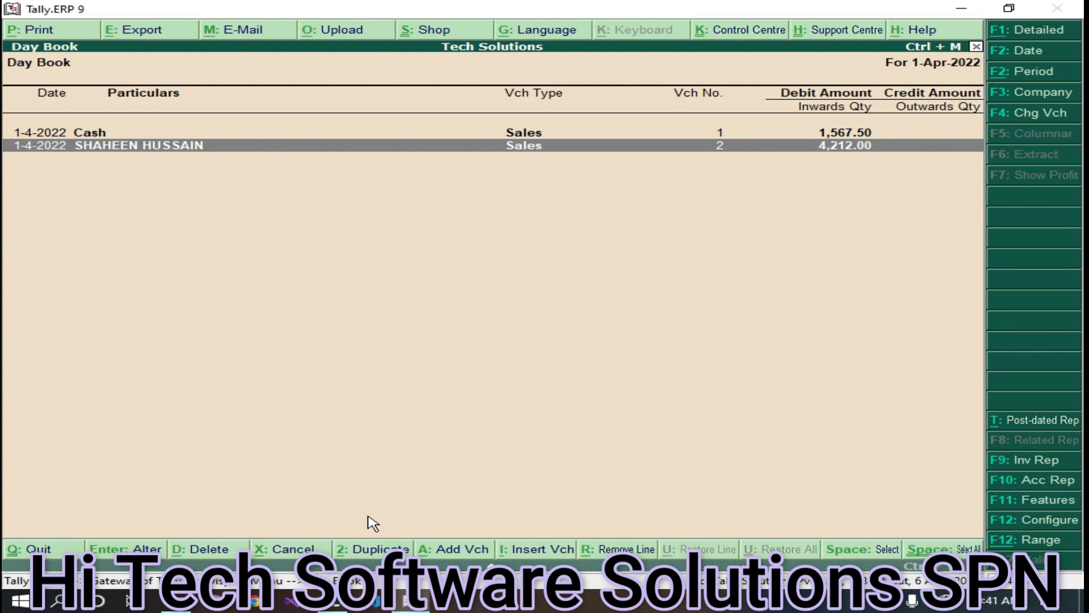
pyautogui.press('Escape')
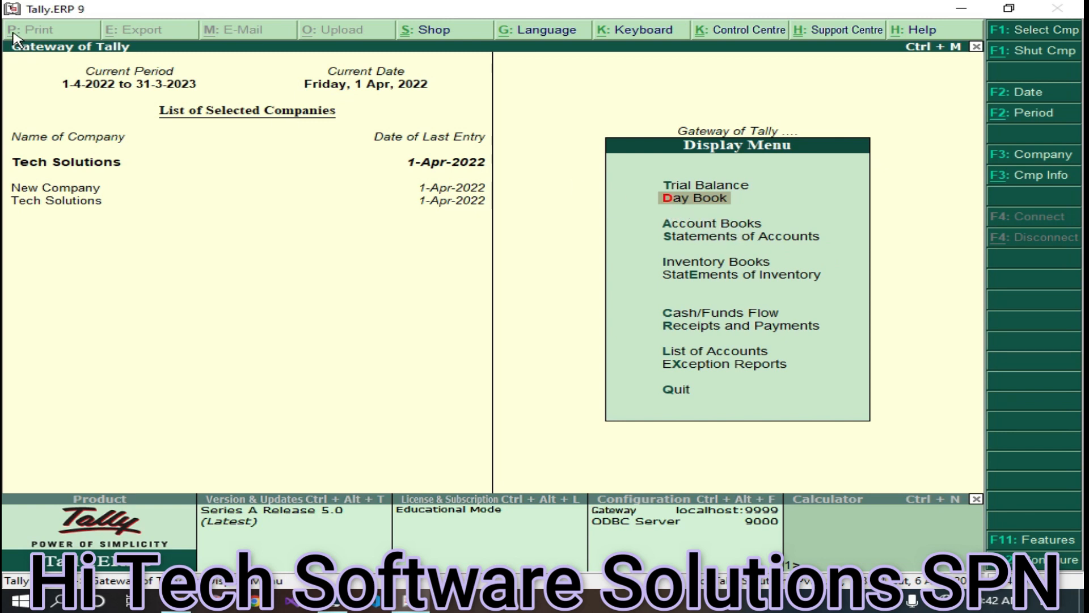
pyautogui.press('Escape')
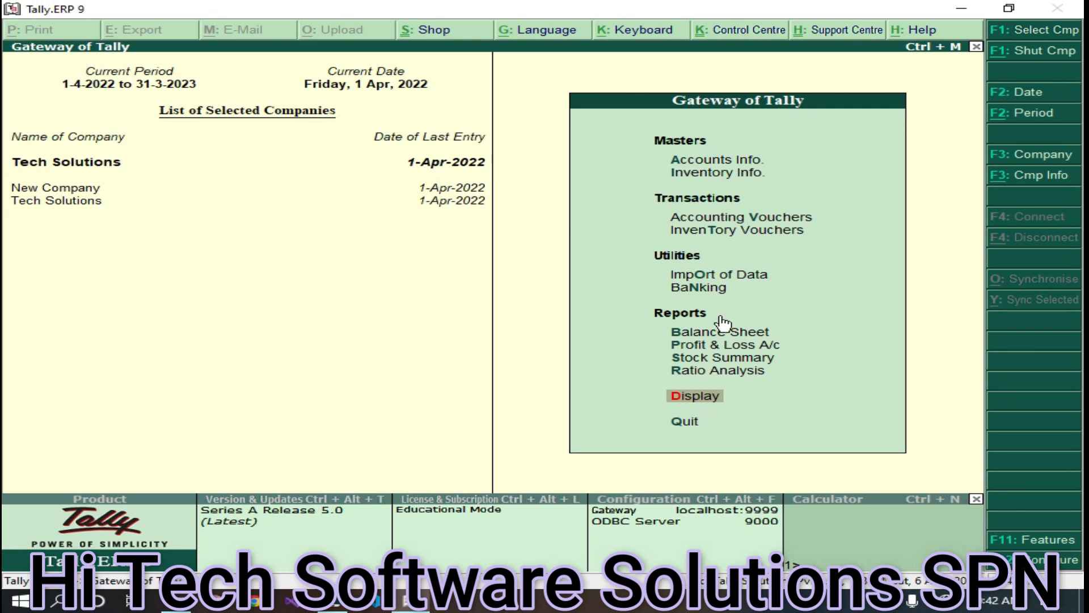
# - View the customer's Ledger Vouchers showing the single 4,212.00 sales debit, then back out to the Gateway
pyautogui.click(697, 397)
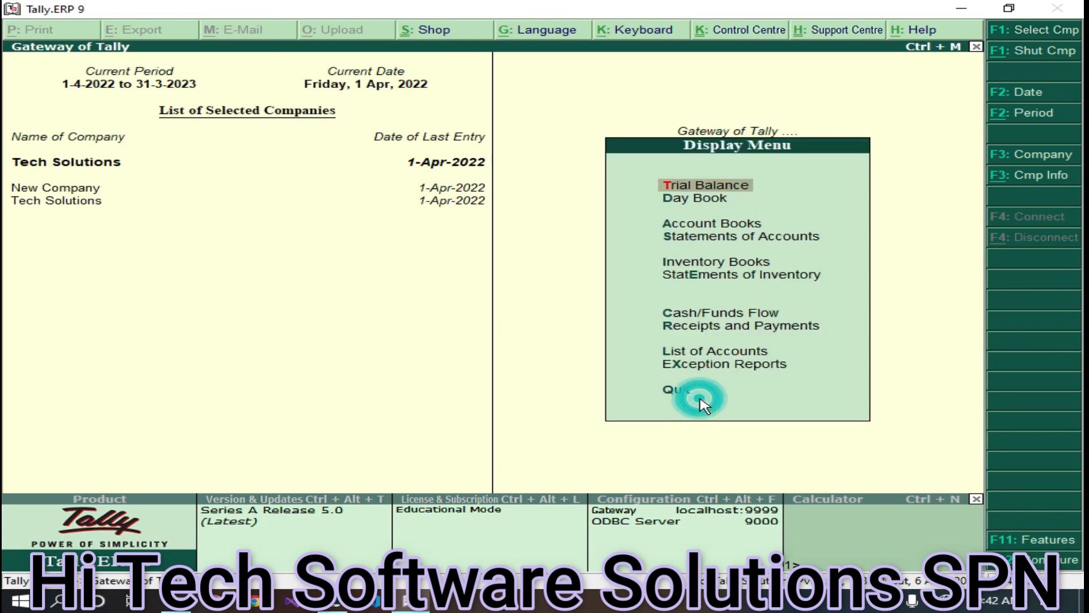
pyautogui.click(716, 226)
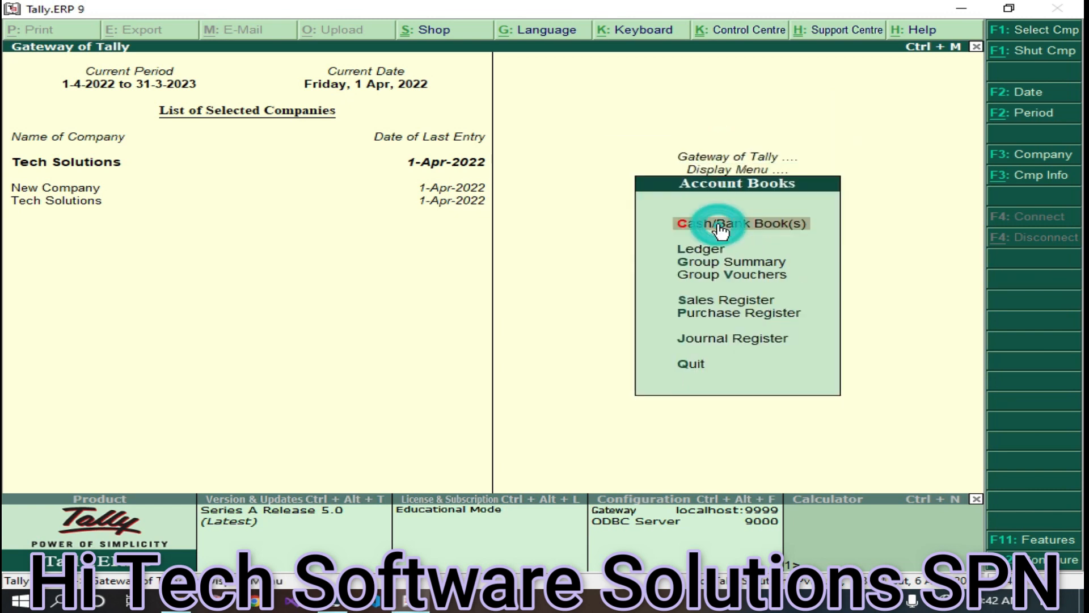
pyautogui.click(698, 251)
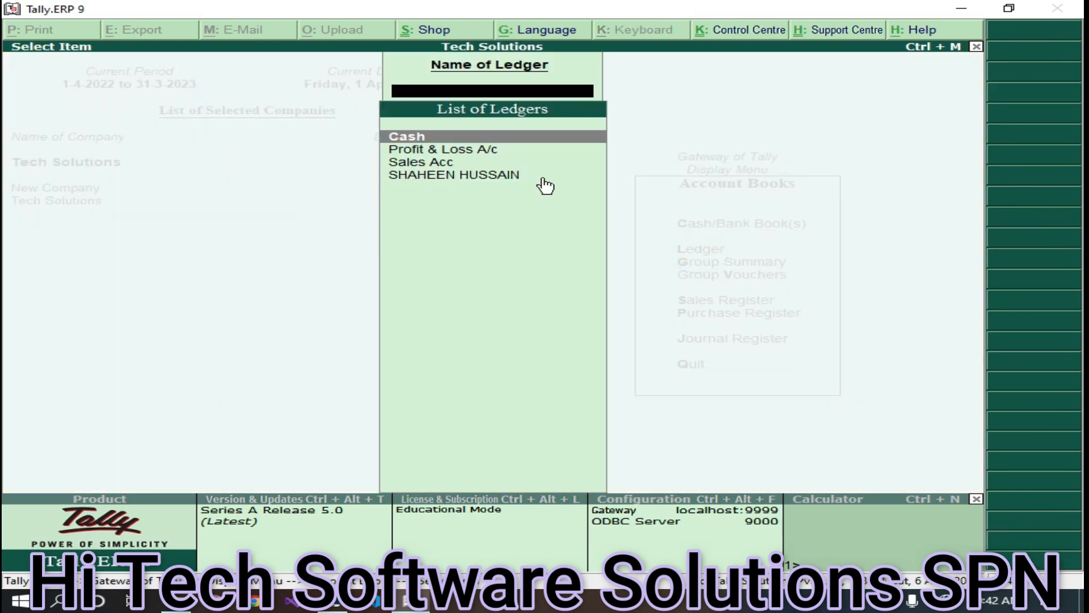
pyautogui.click(481, 179)
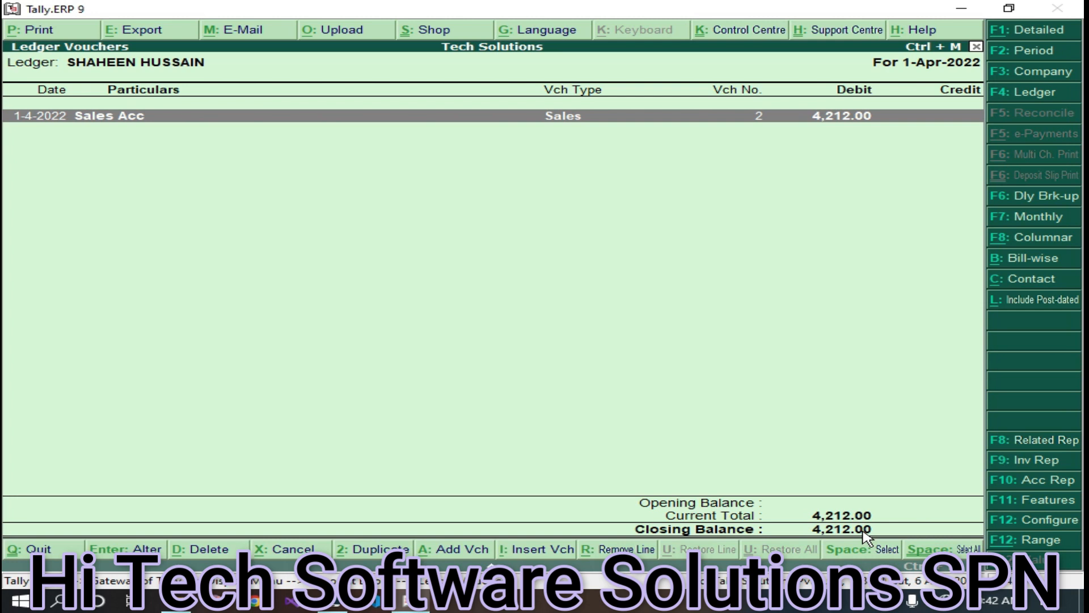
pyautogui.press('Escape')
pyautogui.press('Escape')
pyautogui.press('Escape')
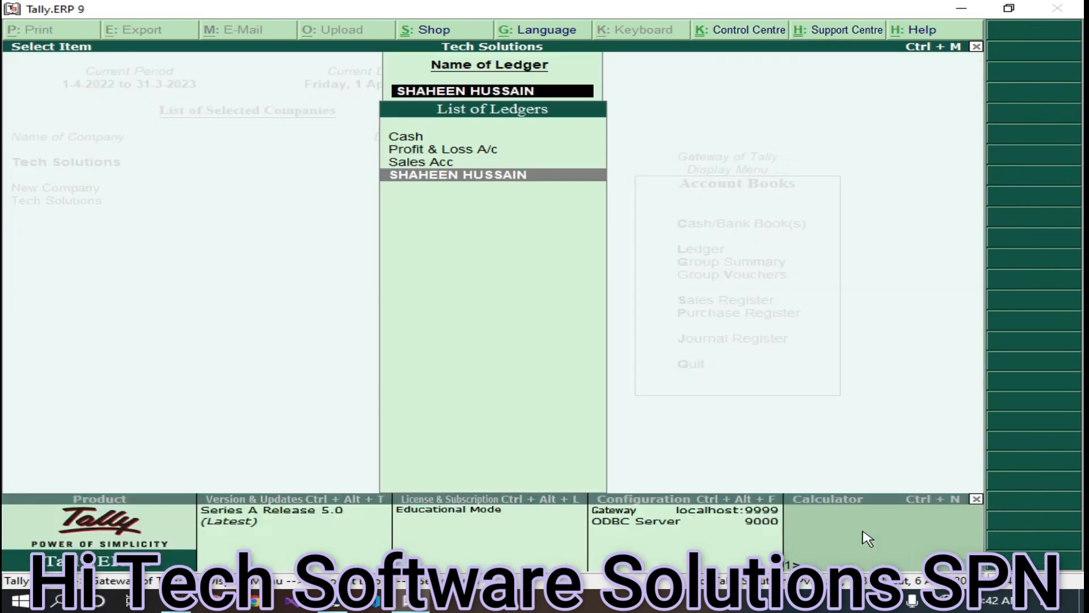
pyautogui.press('Escape')
pyautogui.press('Escape')
pyautogui.press('Escape')
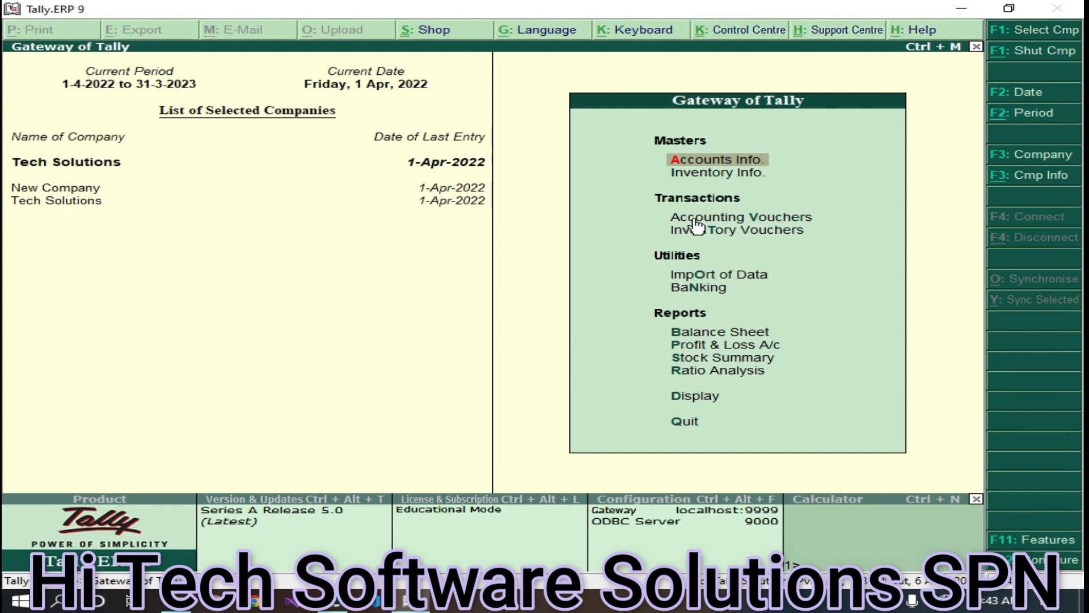
# - Create a new accounting voucher as a blank Credit Note No. 1, then show File Explorer's Quick access
pyautogui.click(764, 220)
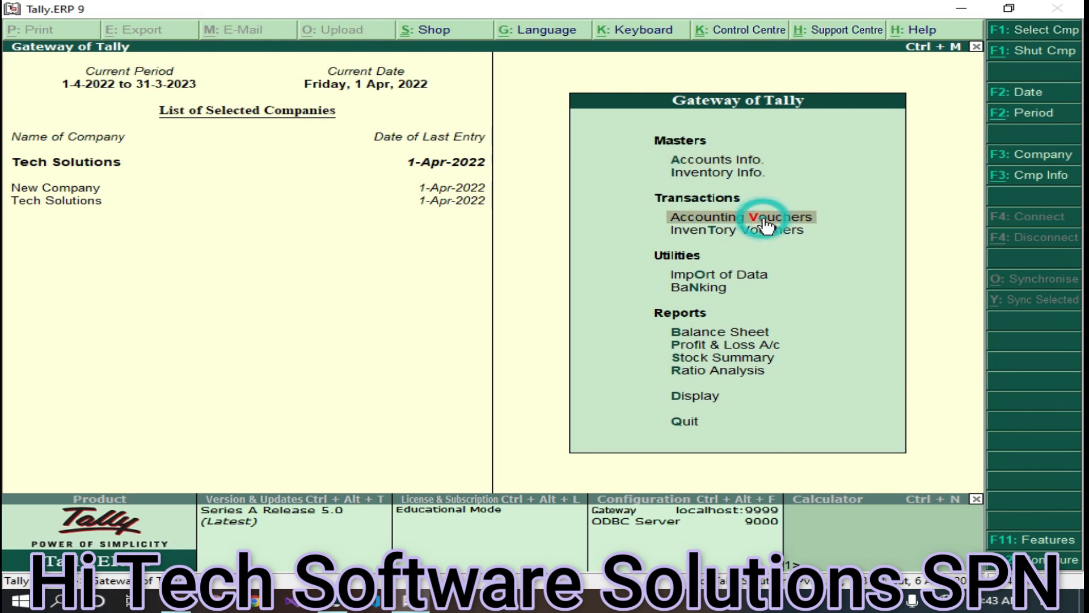
pyautogui.click(766, 221)
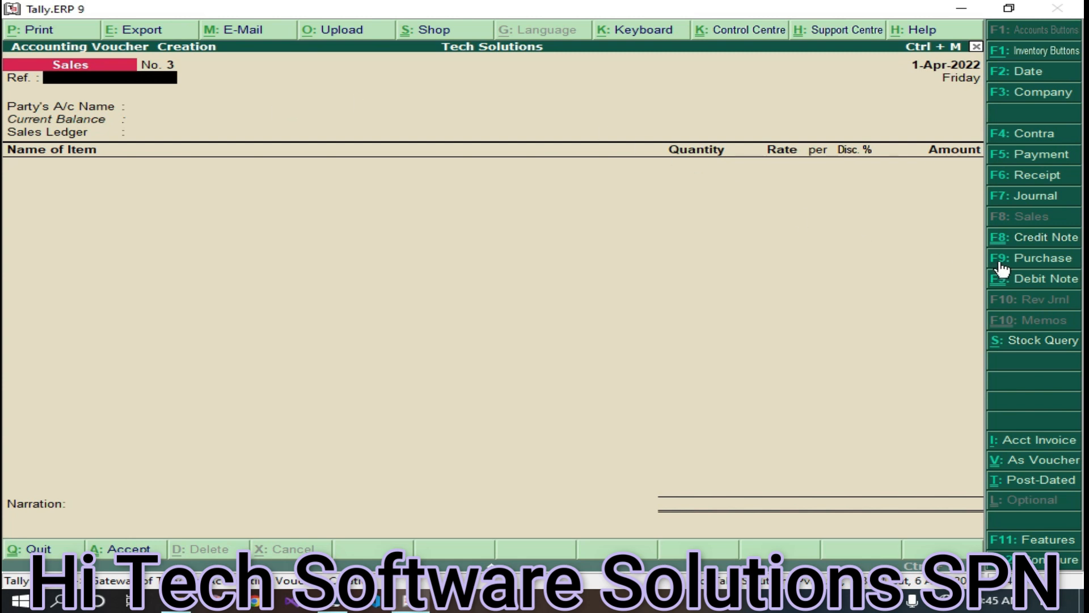
pyautogui.click(1045, 239)
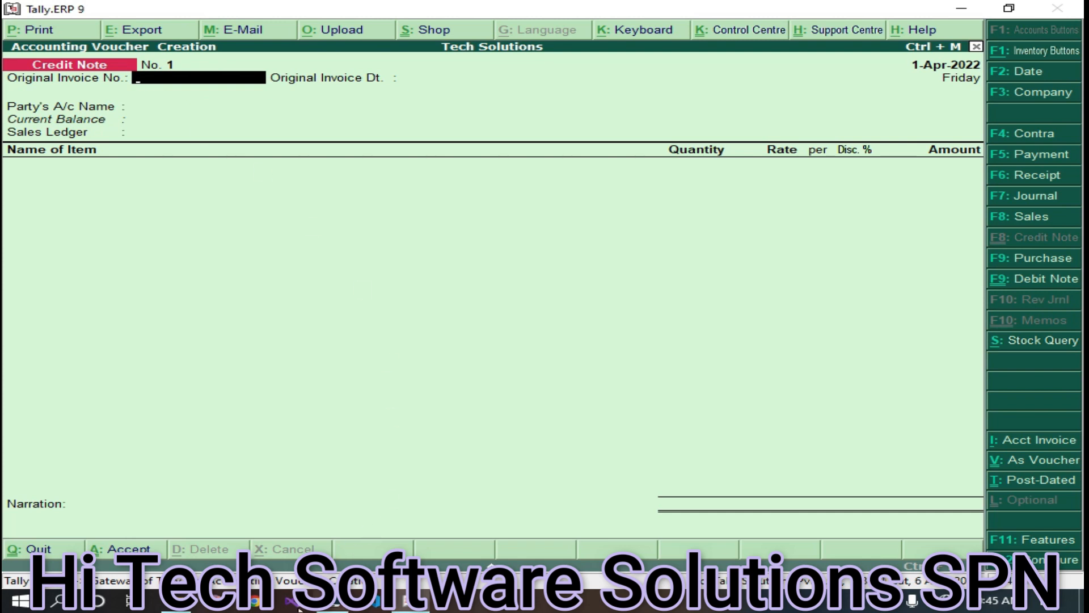
pyautogui.click(170, 602)
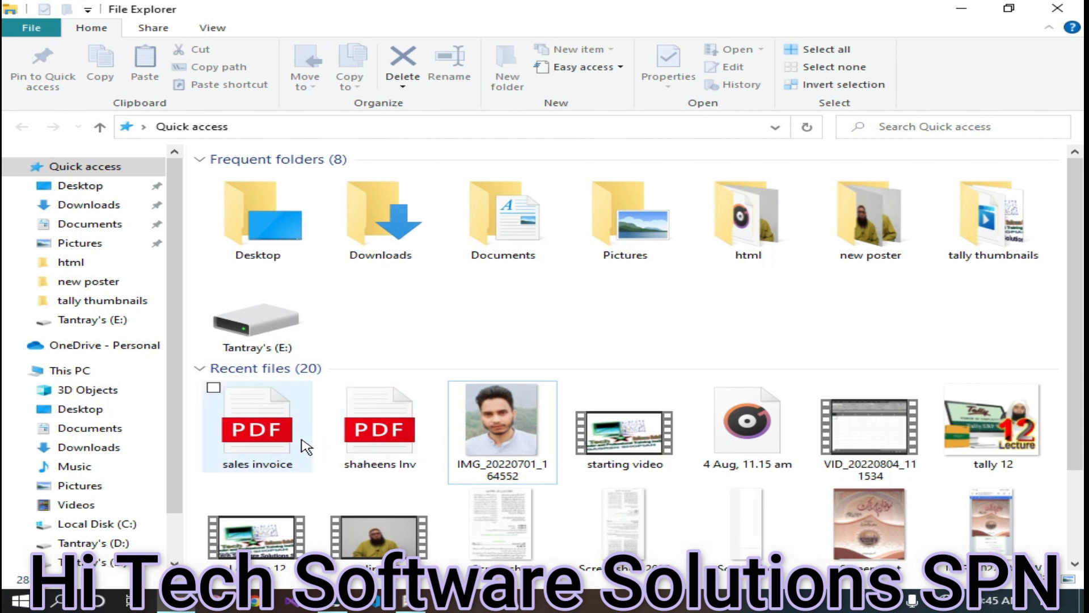
# - Check the invoice No. 1 sales PDF (reference 10033) in Edge, then return to Tally's blank Credit Note
pyautogui.click(263, 446)
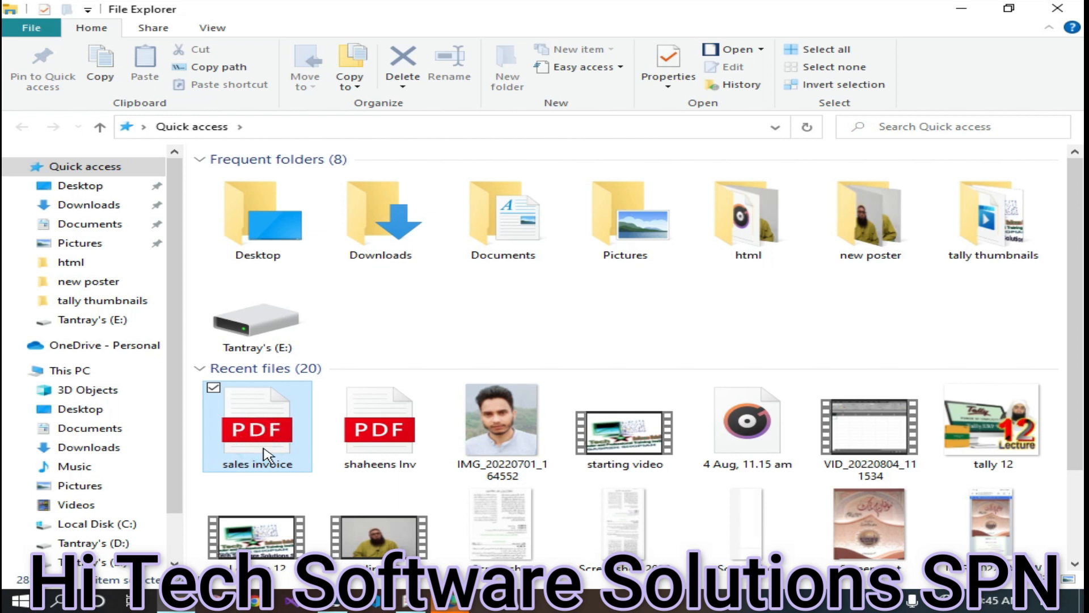
pyautogui.click(451, 605)
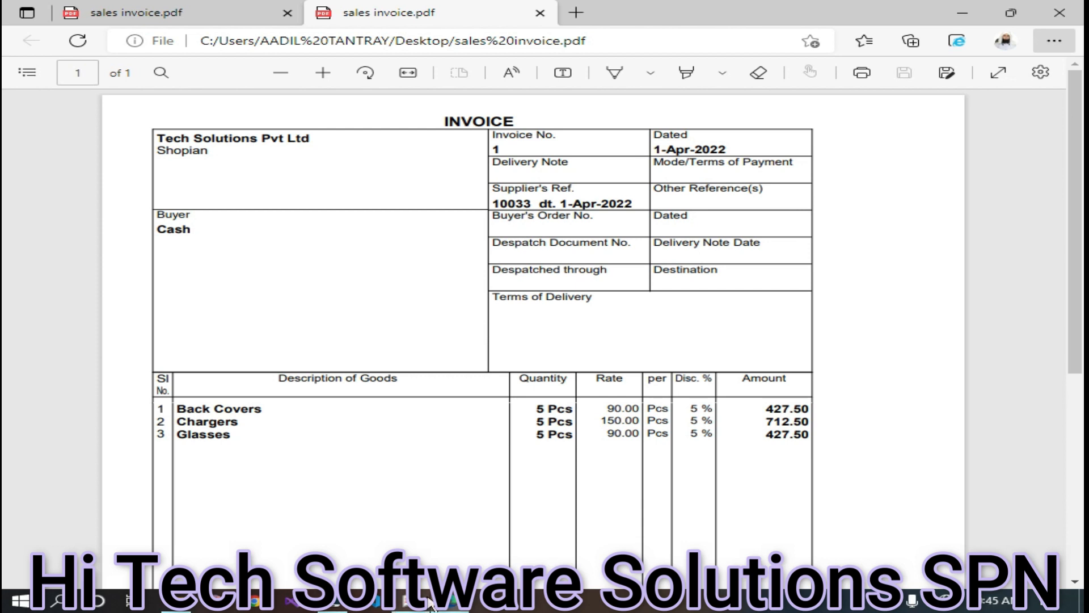
pyautogui.click(408, 606)
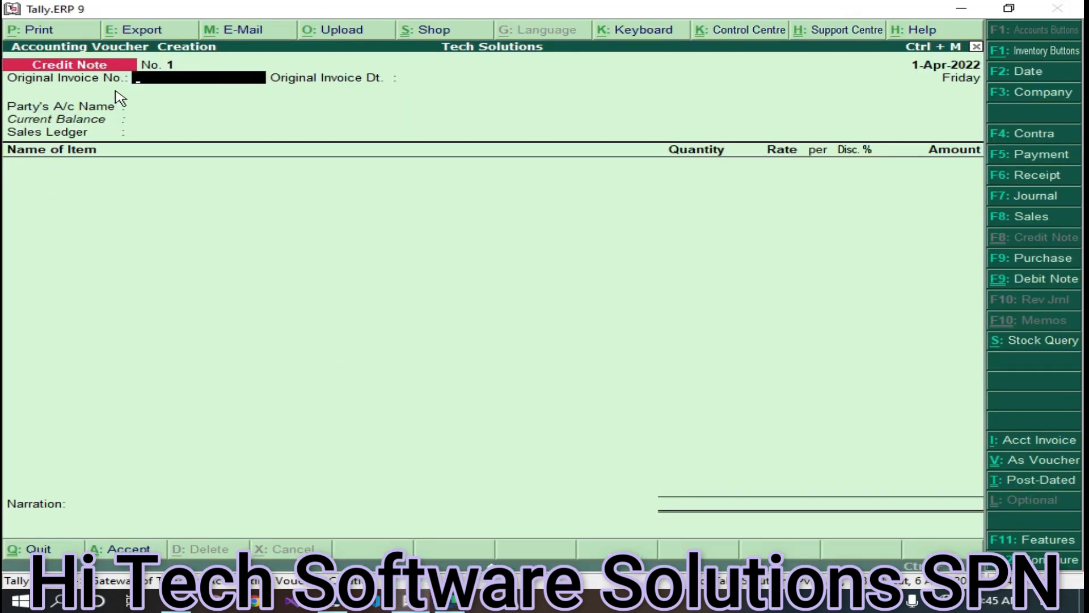
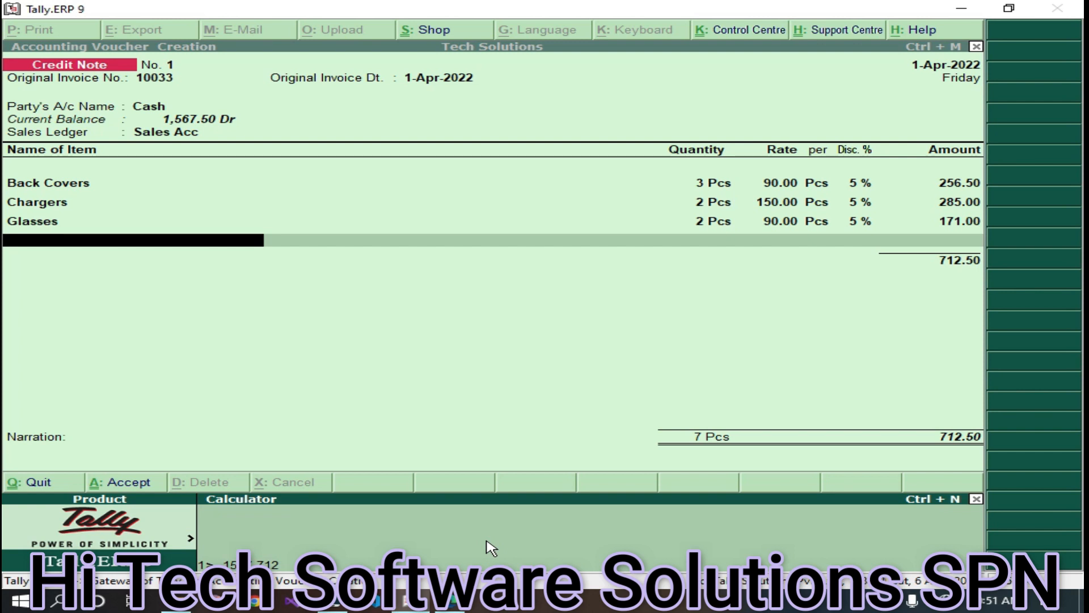
# - Work out 1567 - 712 = 855 in the calculator and return to the credit note
pyautogui.press('Return')
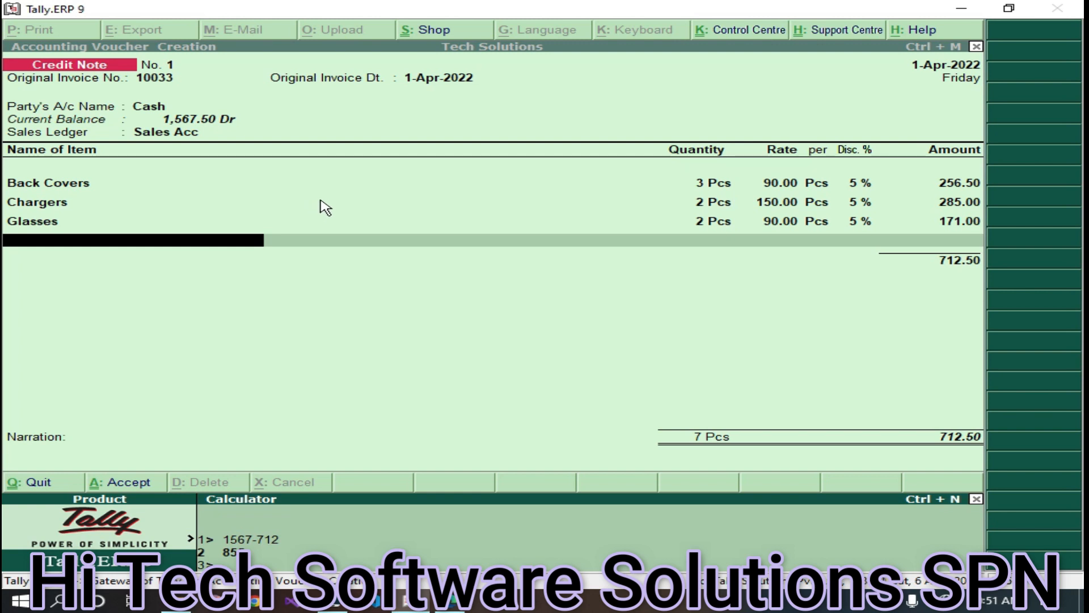
pyautogui.click(352, 348)
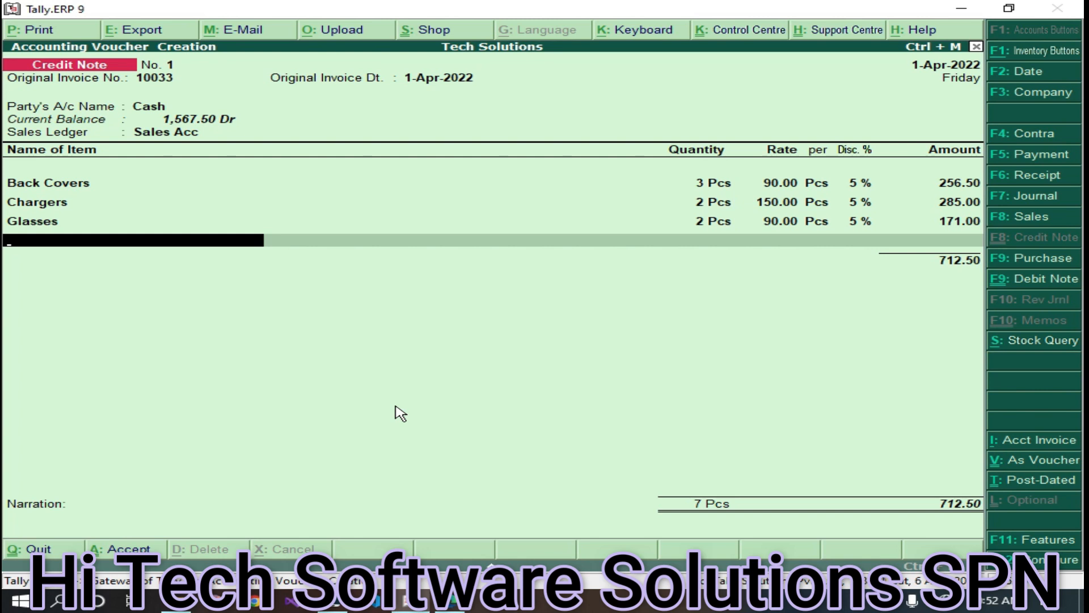
# - Print Credit Note No. 1 to the PDF 'sales return Cash' on the Desktop and open it
pyautogui.click(40, 34)
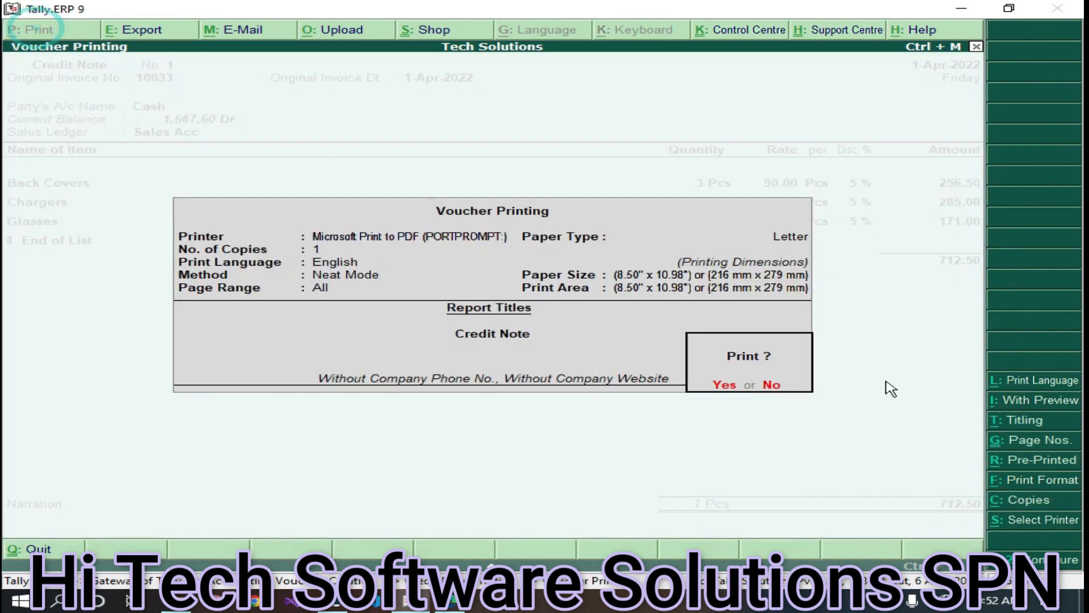
pyautogui.click(723, 390)
pyautogui.write('sla')
pyautogui.write('sl')
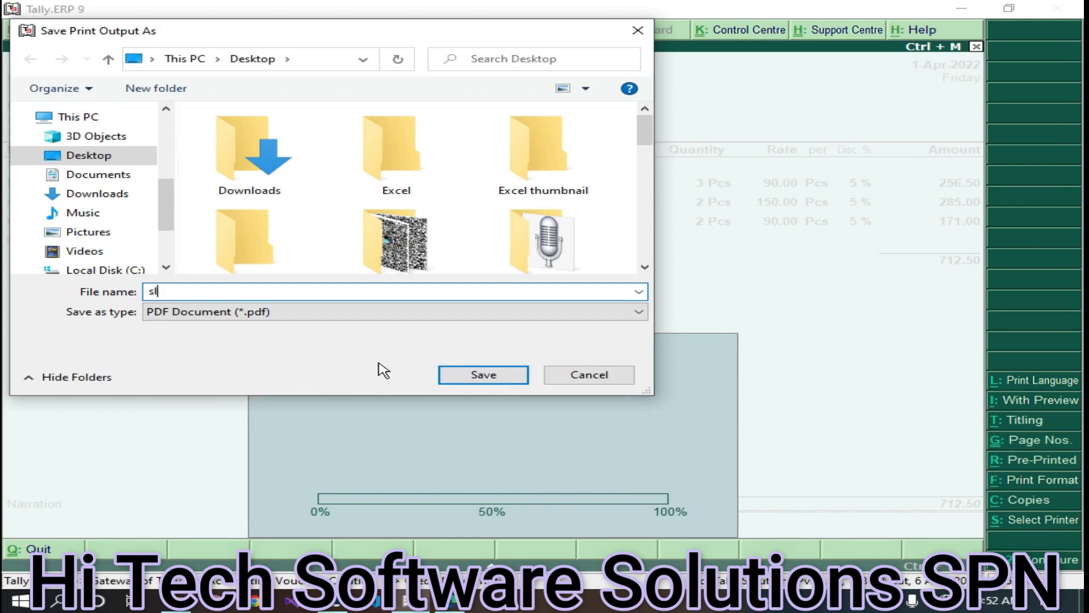
pyautogui.press('BackSpace')
pyautogui.write('ales re')
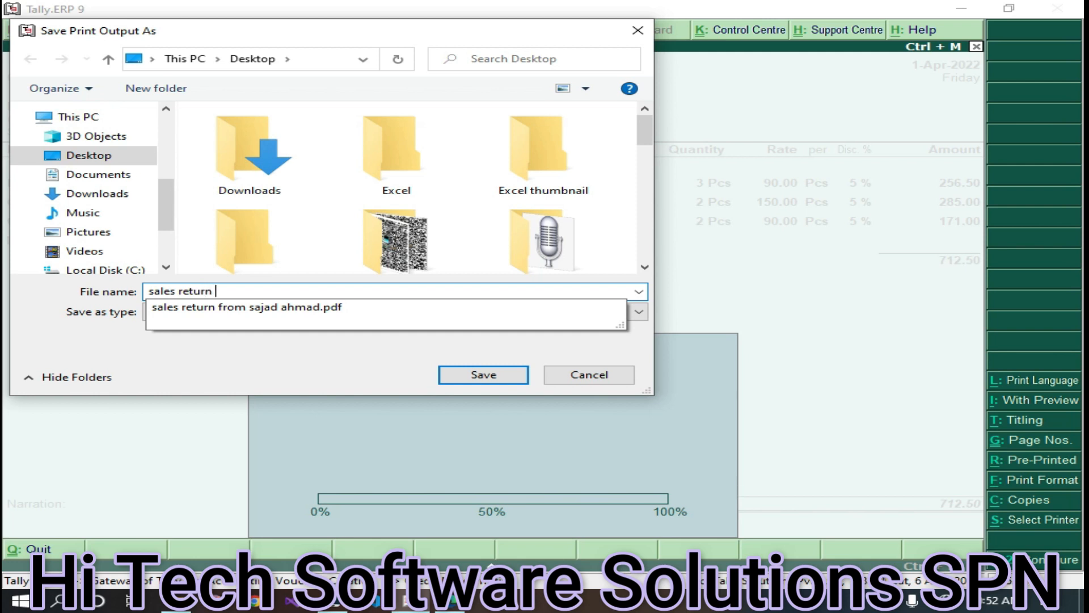
pyautogui.write('turn Cahs')
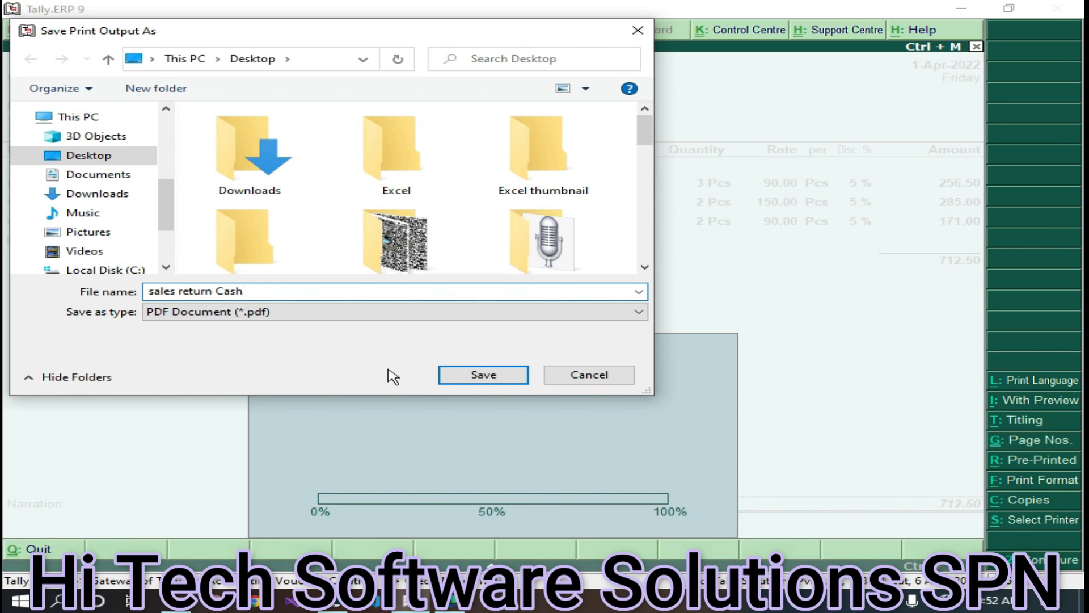
pyautogui.click(499, 374)
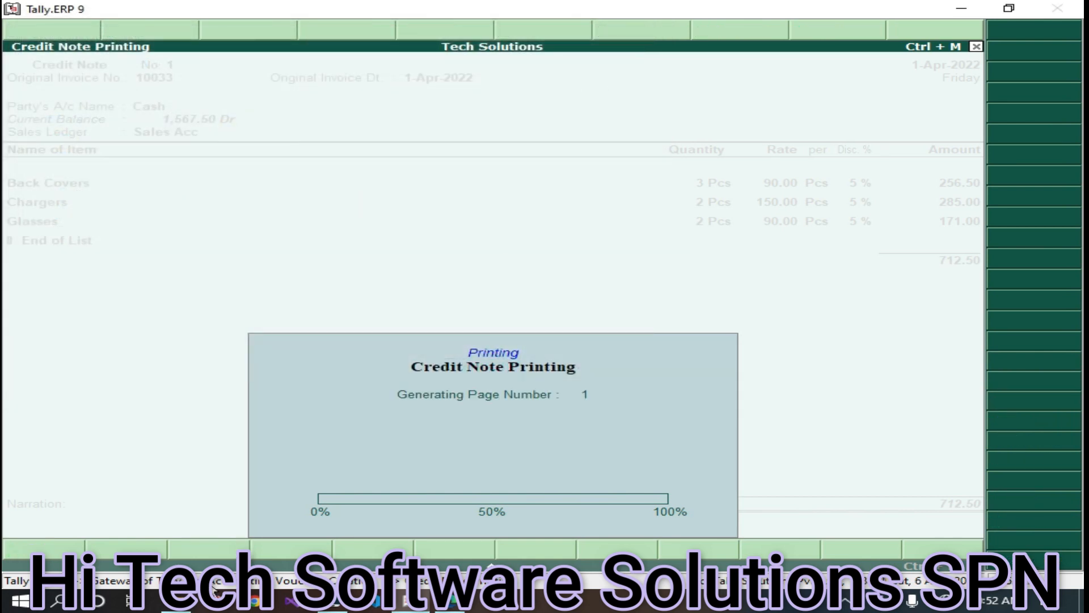
pyautogui.click(176, 600)
pyautogui.doubleClick(292, 417)
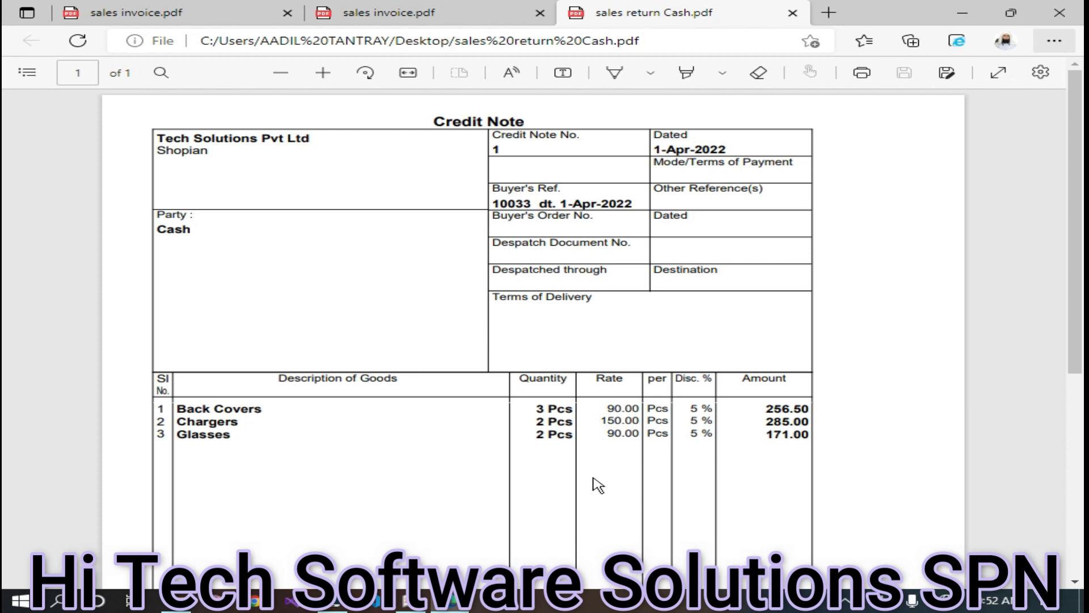
# - Check the PDF's total, close Edge, and accept Credit Note No. 1 in Tally
pyautogui.scroll(-3, 601, 494)
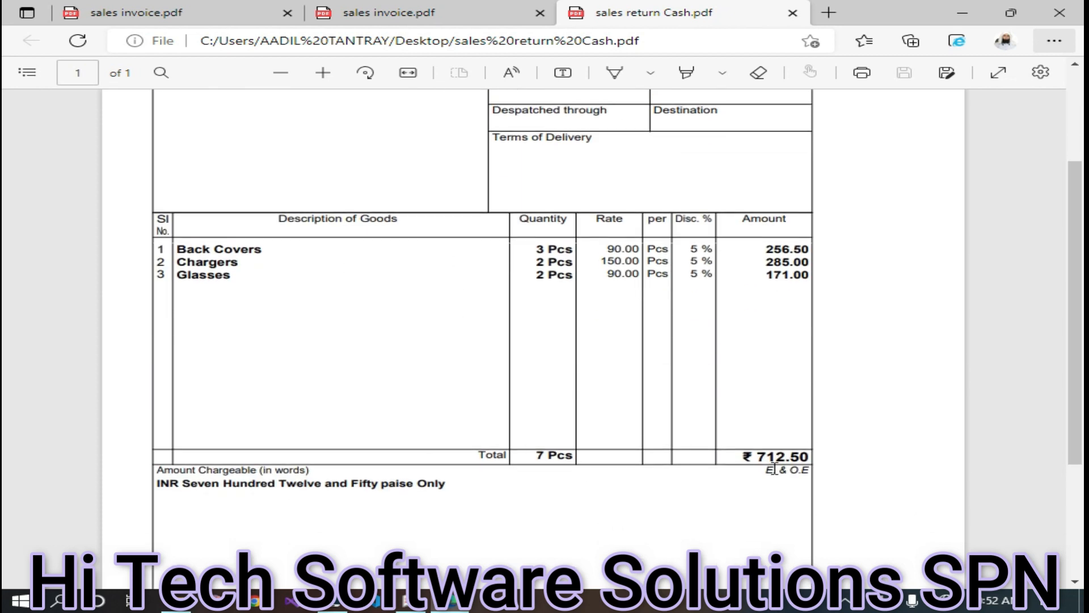
pyautogui.click(1059, 12)
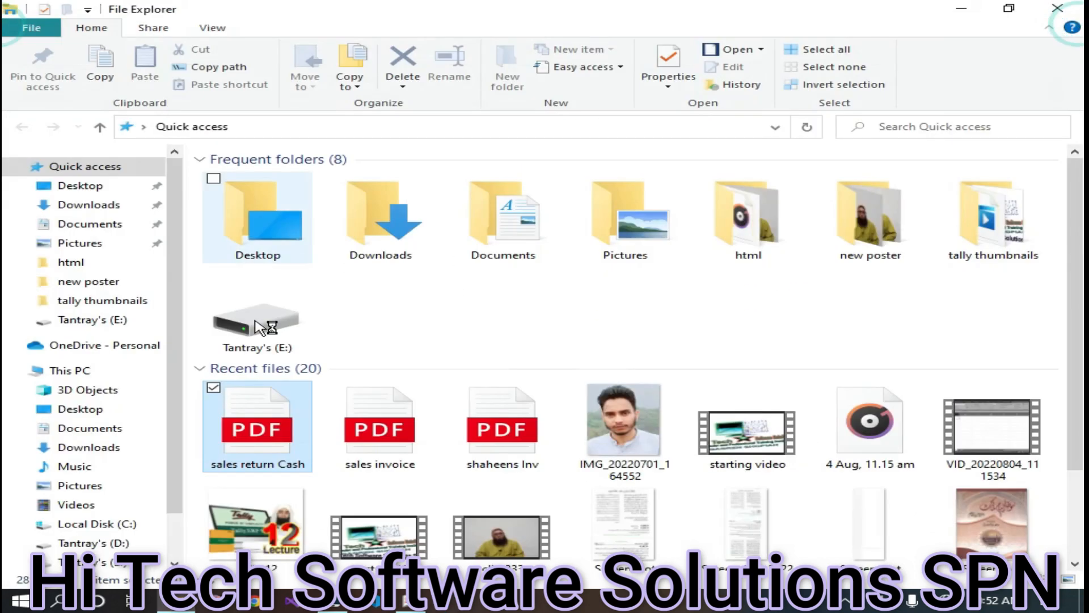
pyautogui.click(424, 580)
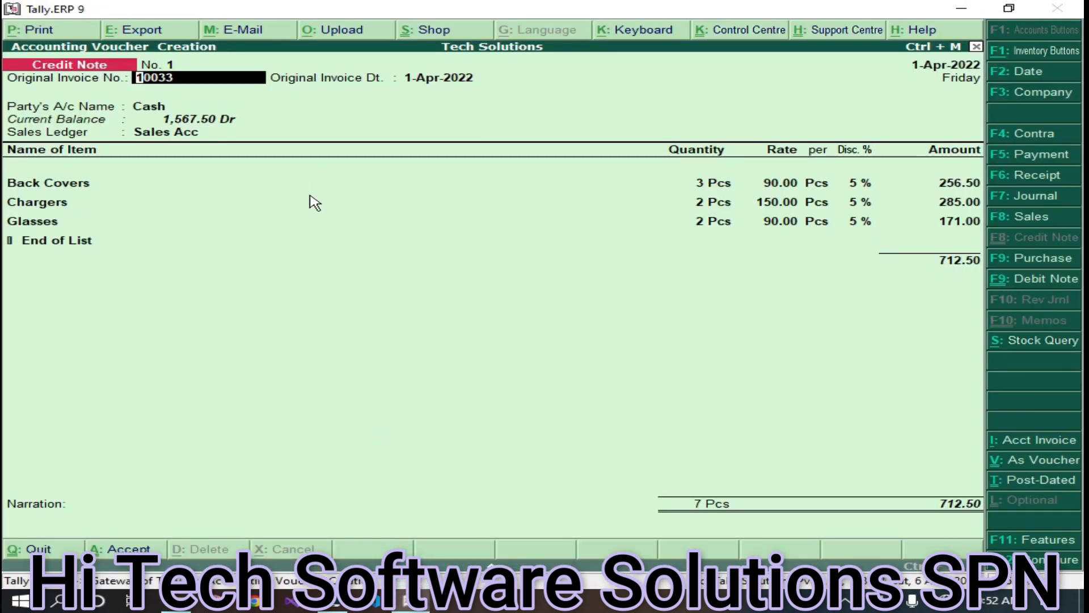
pyautogui.press('Return')
pyautogui.press('Return')
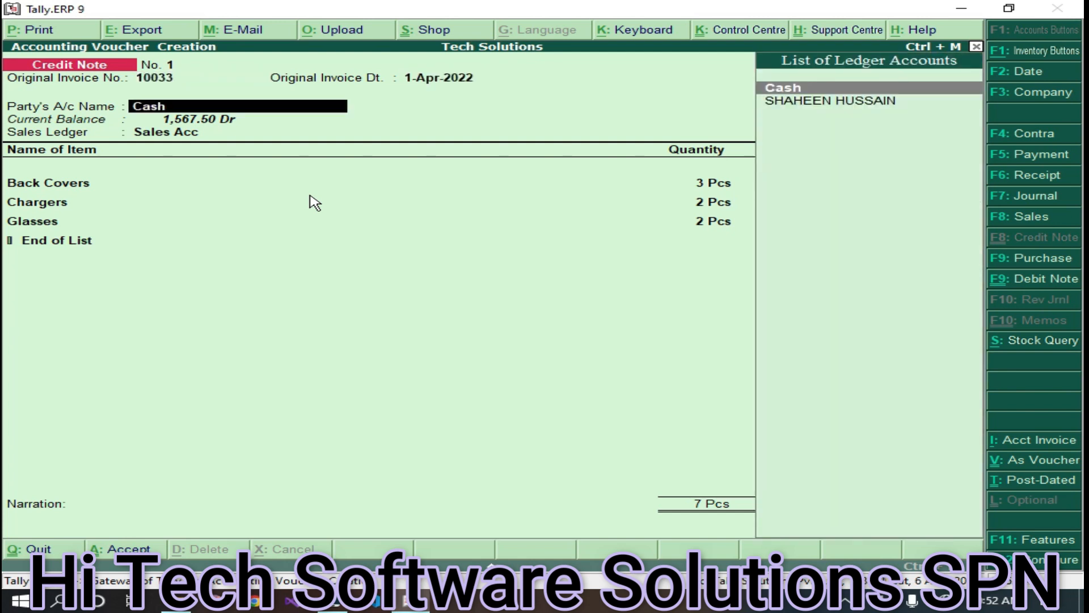
pyautogui.hotkey('ctrl', 'a')
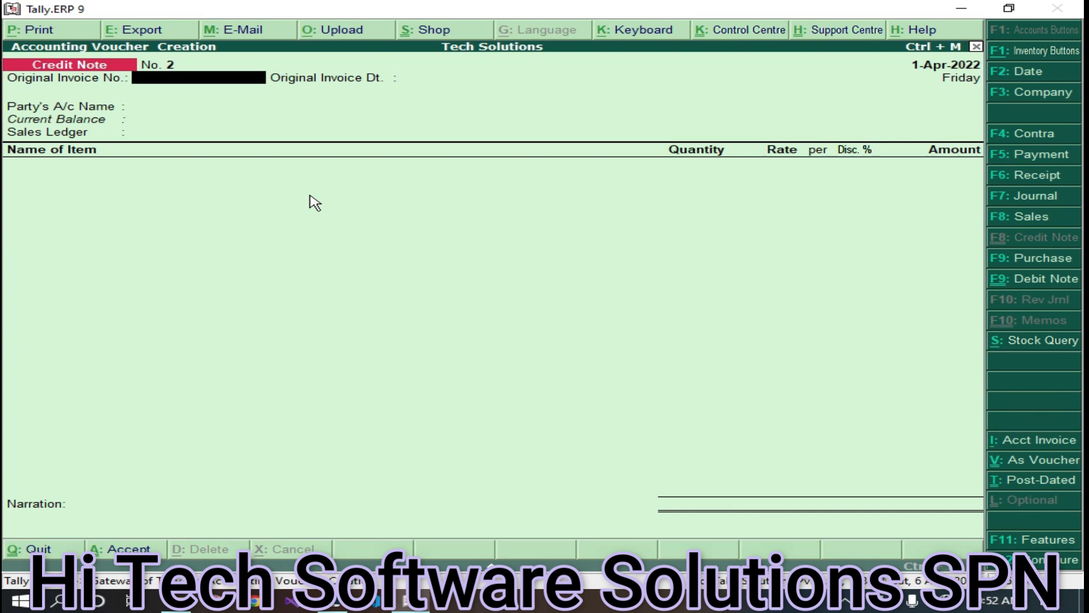
# - Enter original invoice 10034 dated 1-Apr-2022 and choose the customer's ledger as party
pyautogui.click(351, 254)
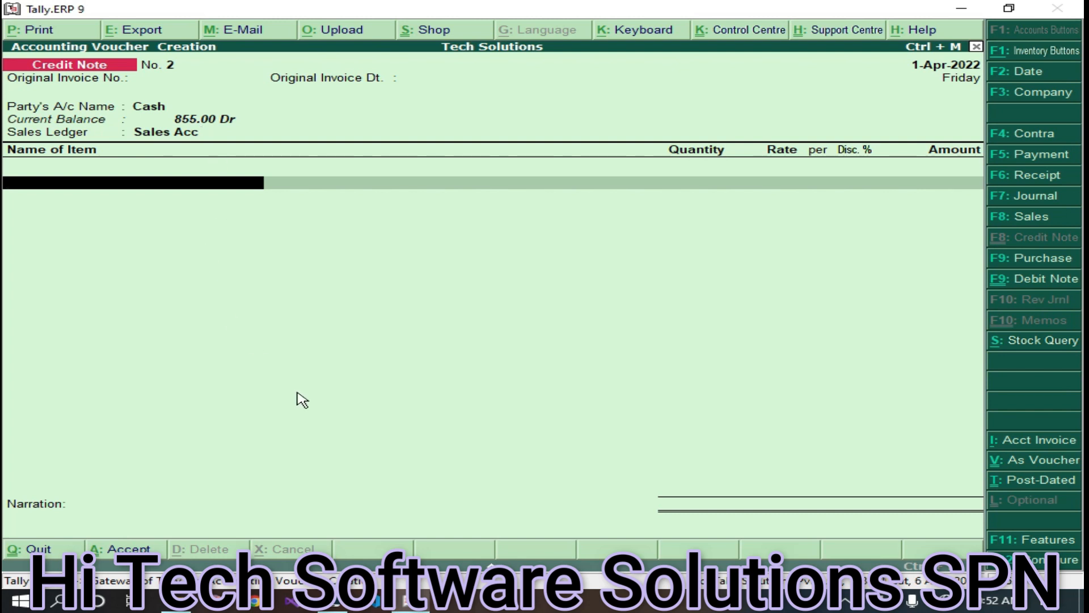
pyautogui.hotkey('ctrl', 'n')
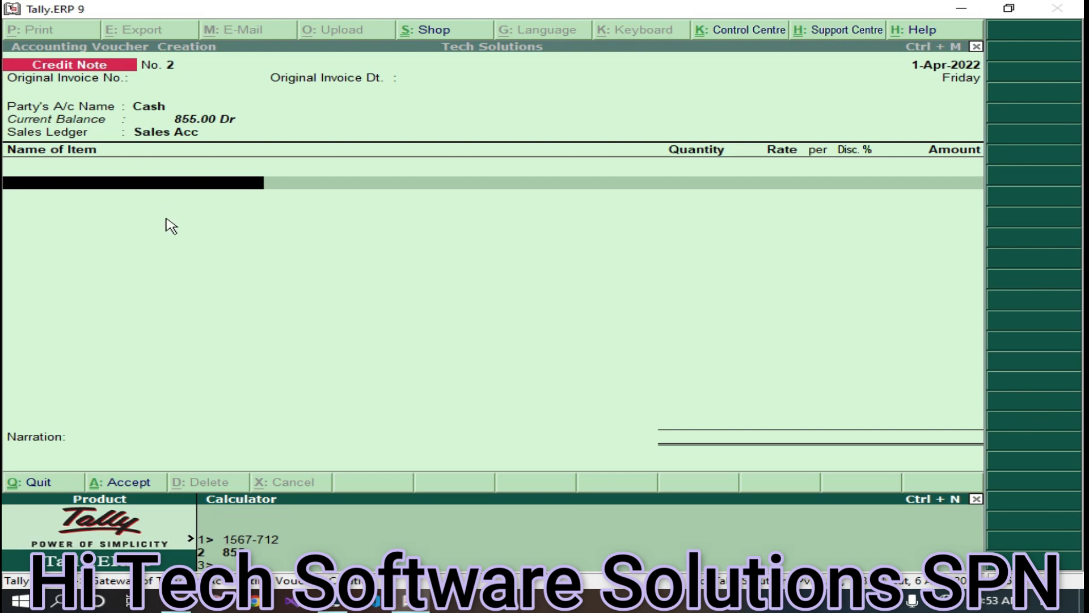
pyautogui.hotkey('ctrl', 'm')
pyautogui.press('BackSpace')
pyautogui.press('BackSpace')
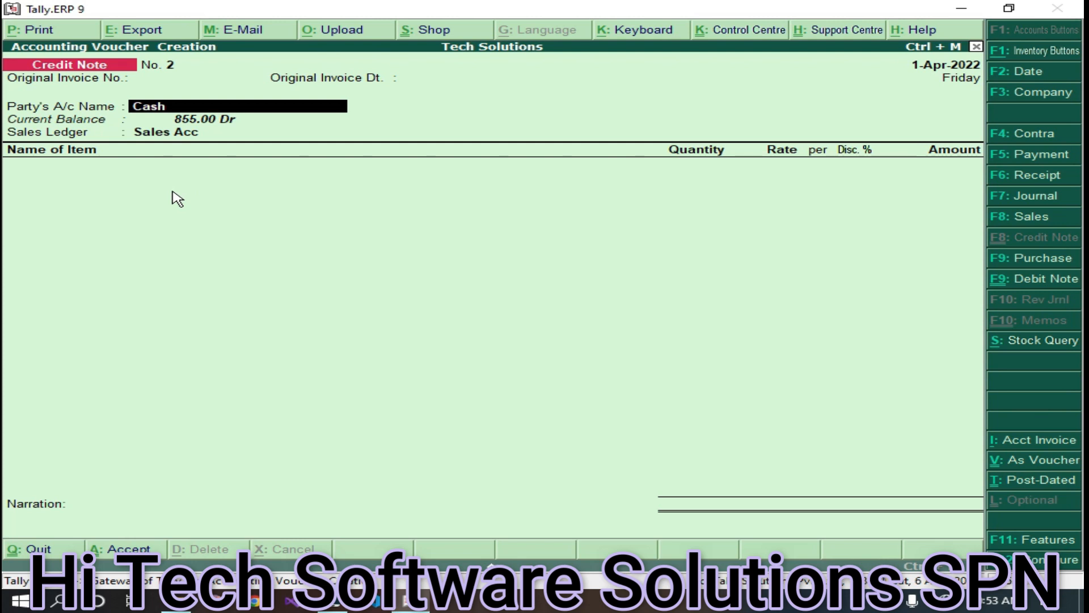
pyautogui.press('BackSpace')
pyautogui.press('BackSpace')
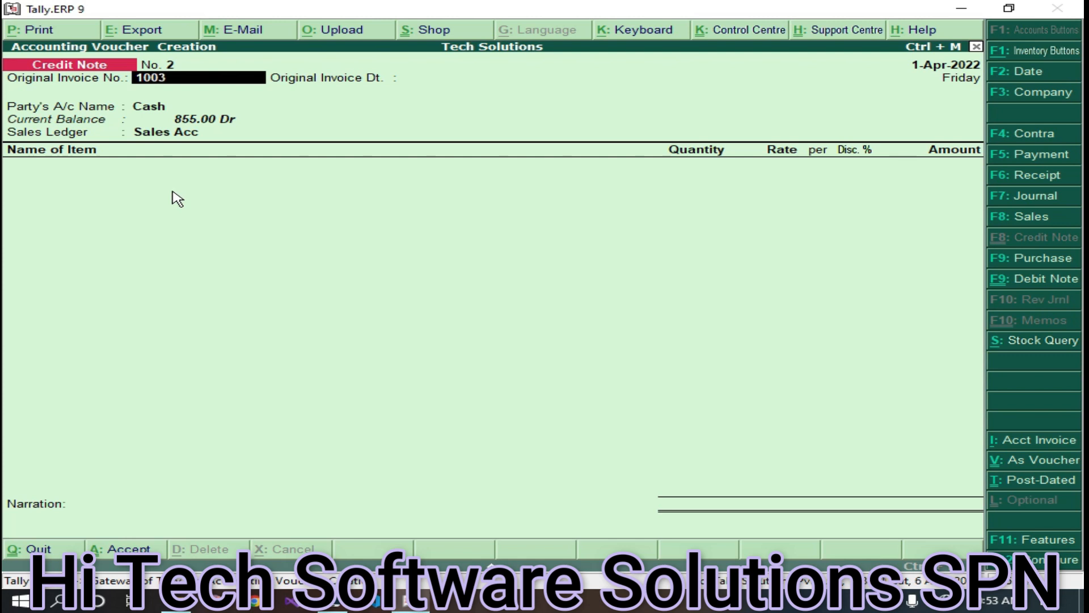
pyautogui.press('Return')
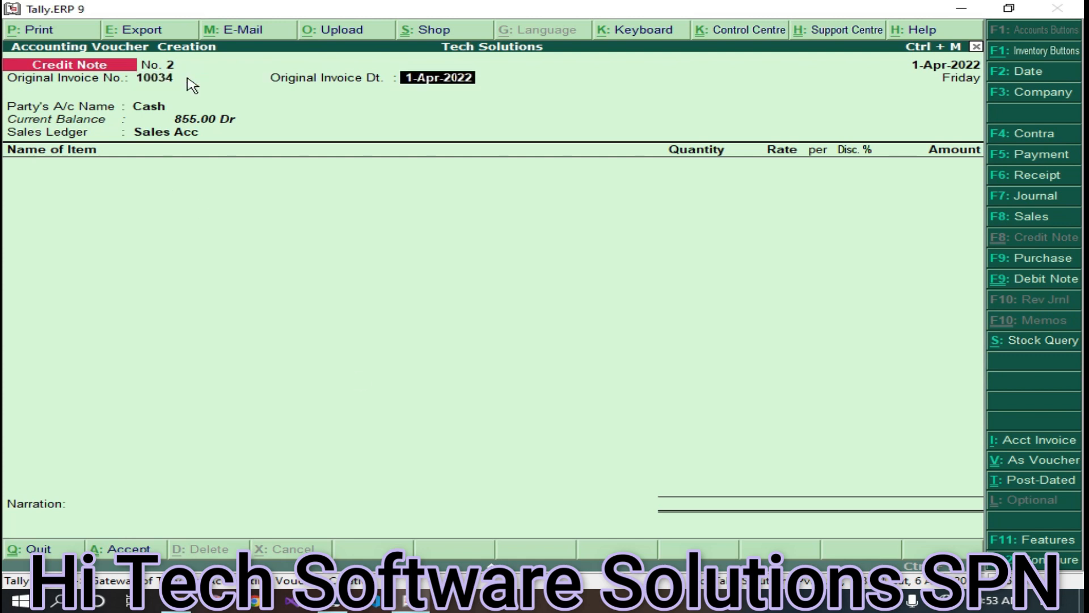
pyautogui.press('Return')
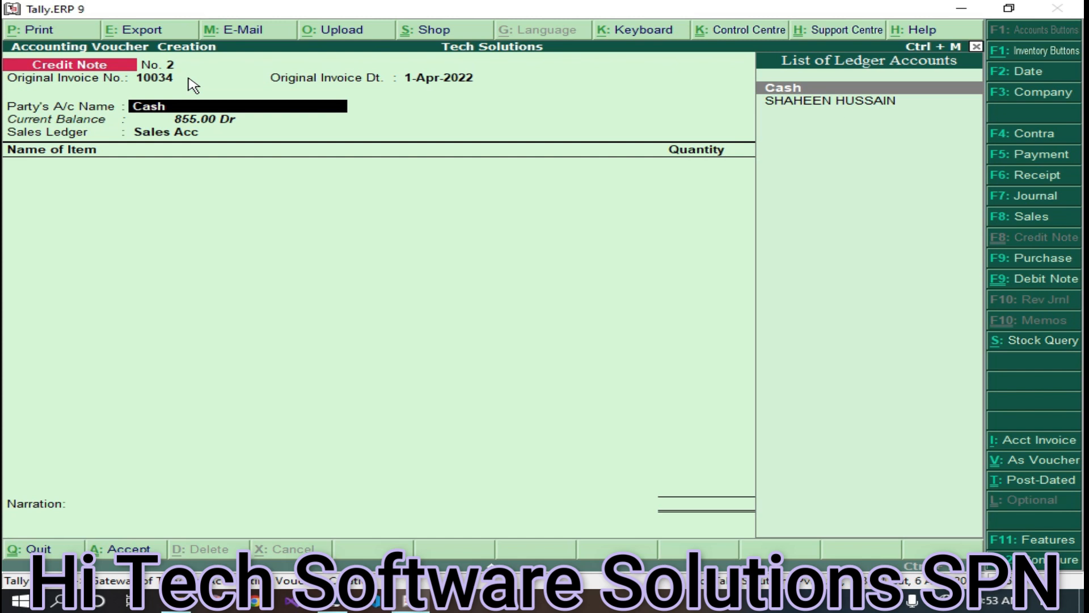
pyautogui.press('Down')
pyautogui.press('Return')
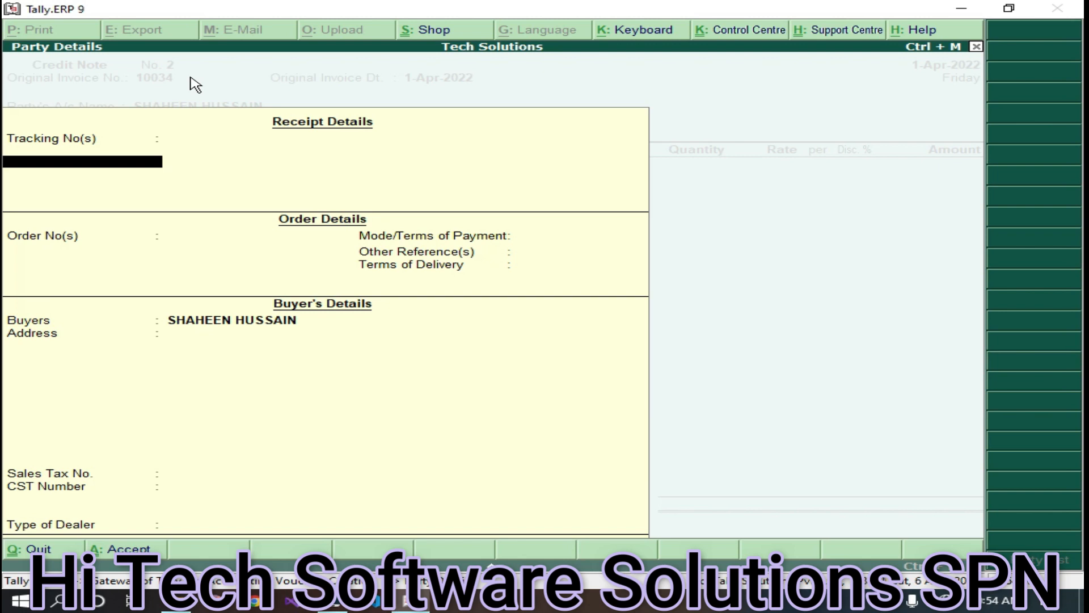
pyautogui.hotkey('ctrl', 'a')
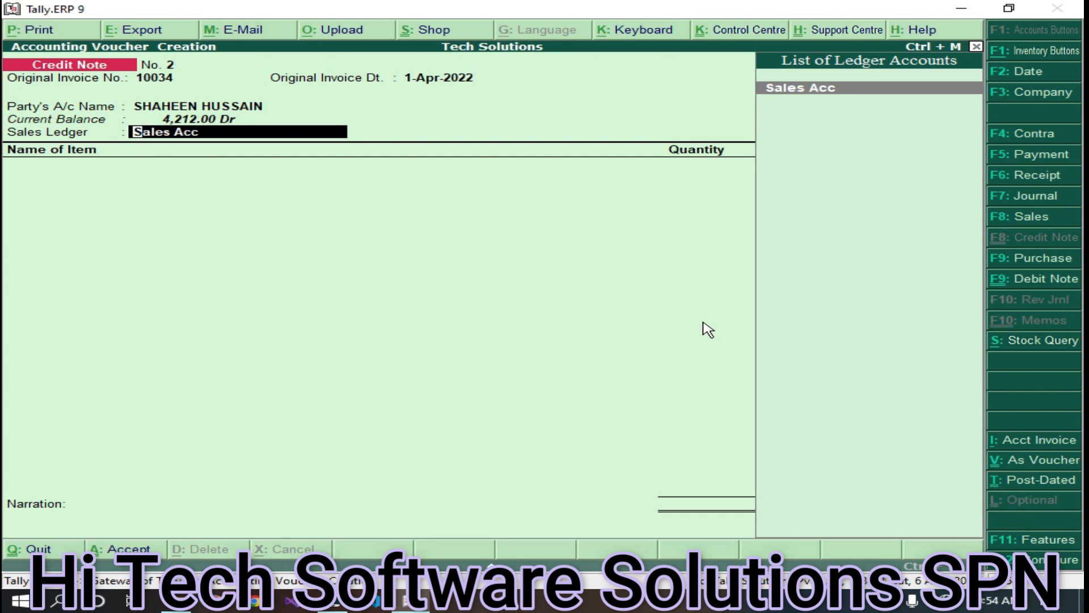
# - Add 3 Keyboards at 190.00 with a 12% discount, checked against the original invoice PDF
pyautogui.press('Return')
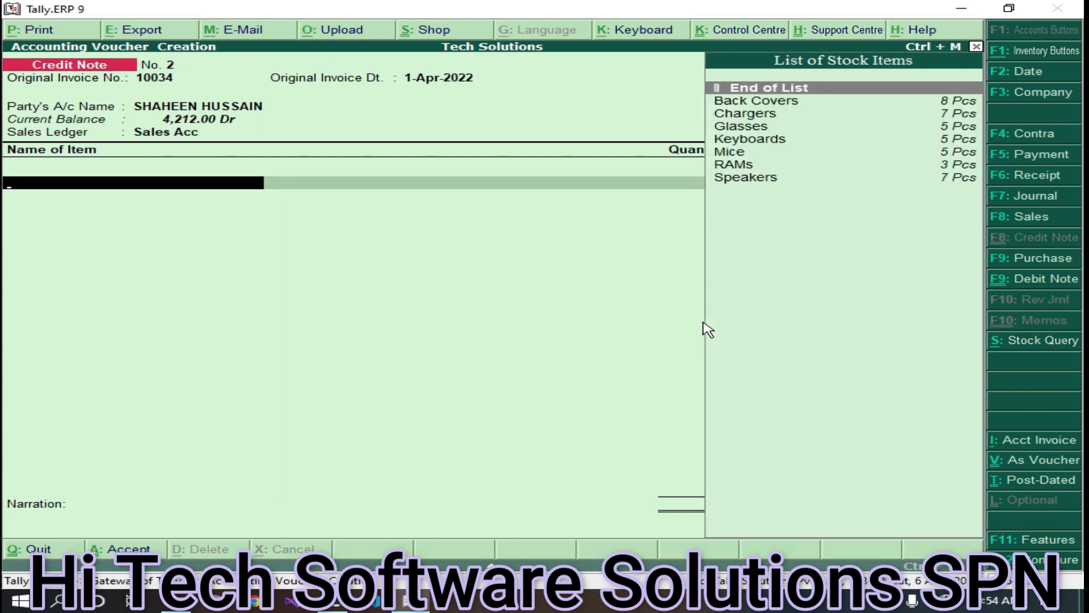
pyautogui.press('Down')
pyautogui.press('Down')
pyautogui.press('Down')
pyautogui.press('Down')
pyautogui.press('Down')
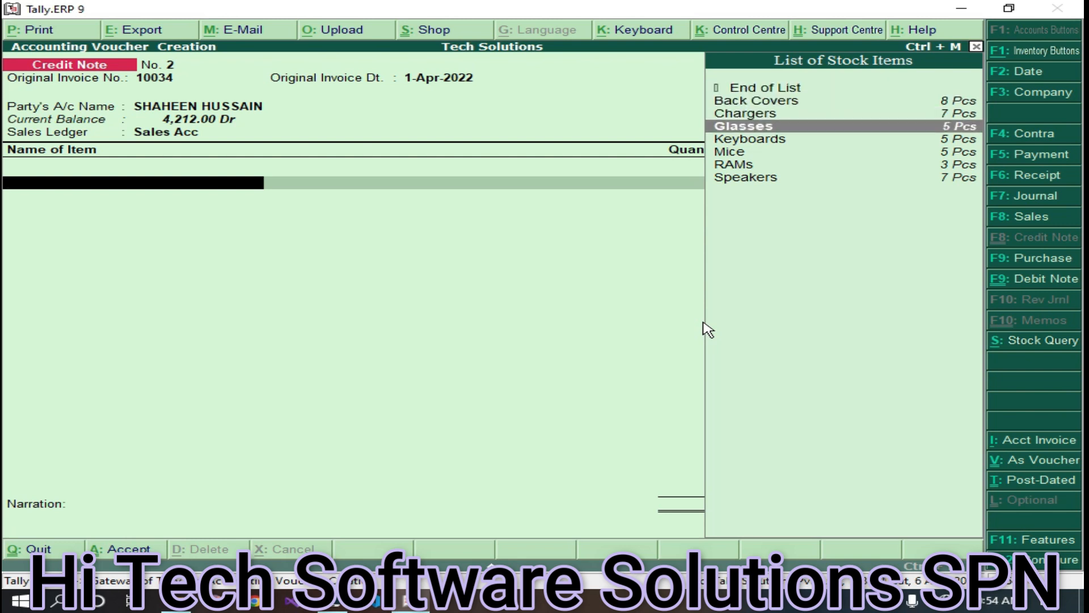
pyautogui.press('Down')
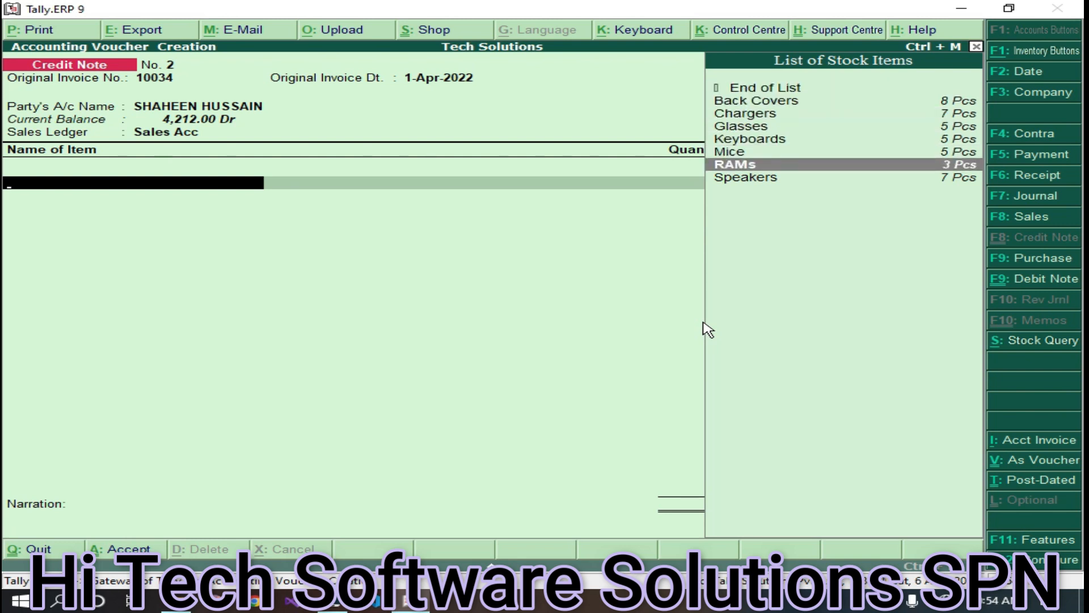
pyautogui.press('Up')
pyautogui.press('Up')
pyautogui.press('Return')
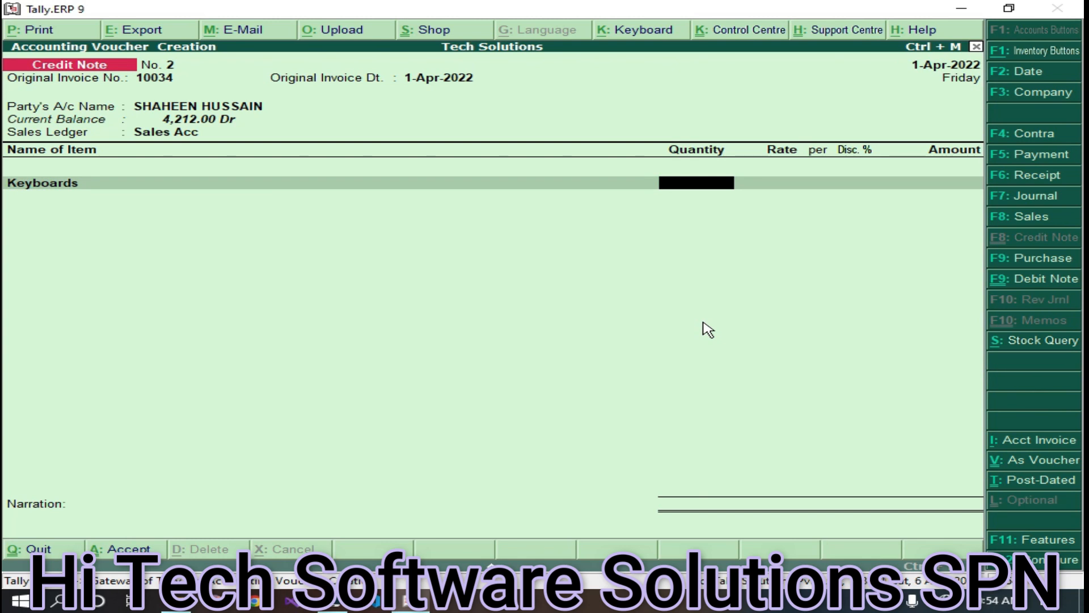
pyautogui.press('Return')
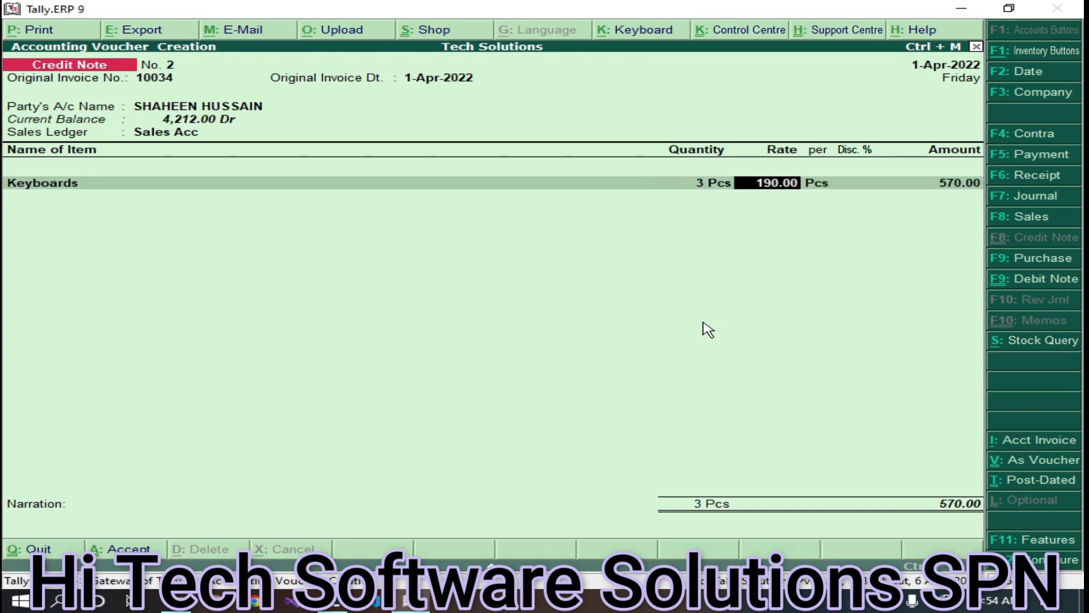
pyautogui.click(166, 603)
pyautogui.click(257, 429)
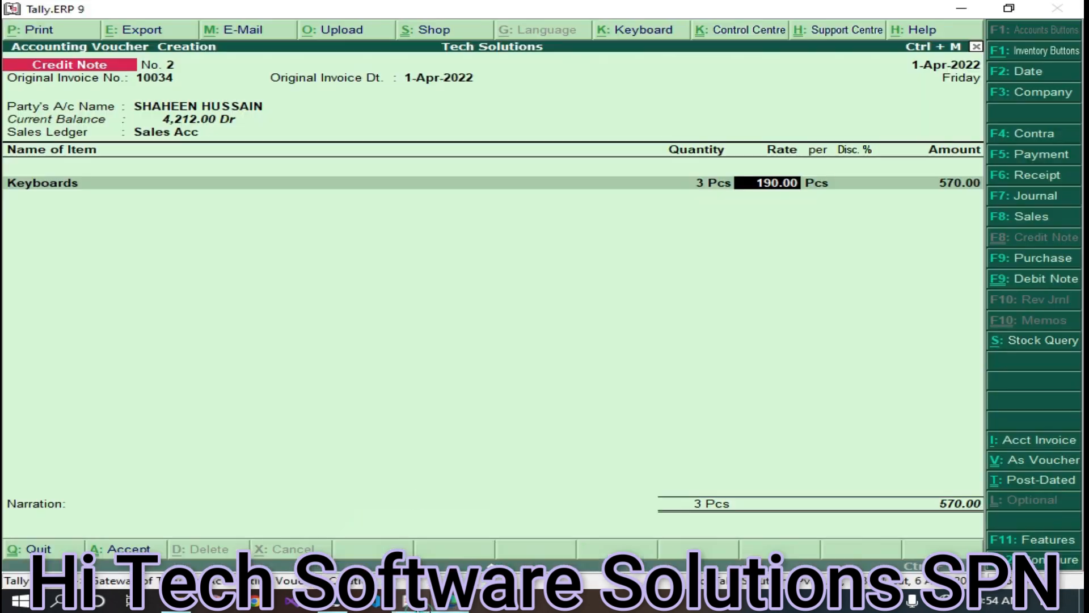
pyautogui.click(429, 604)
pyautogui.press('Return')
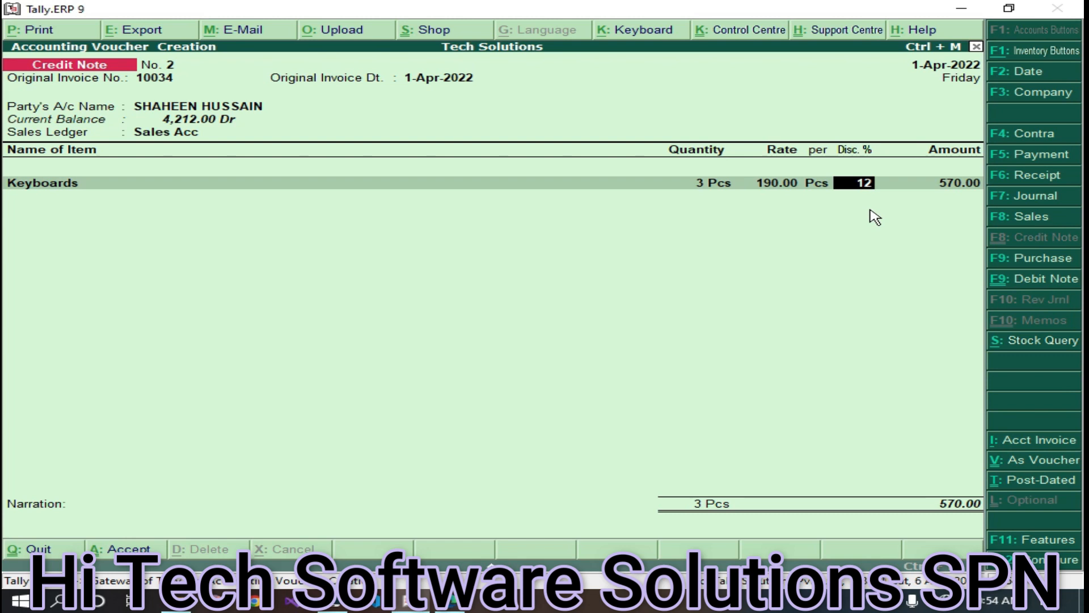
pyautogui.press('Return')
pyautogui.press('Return')
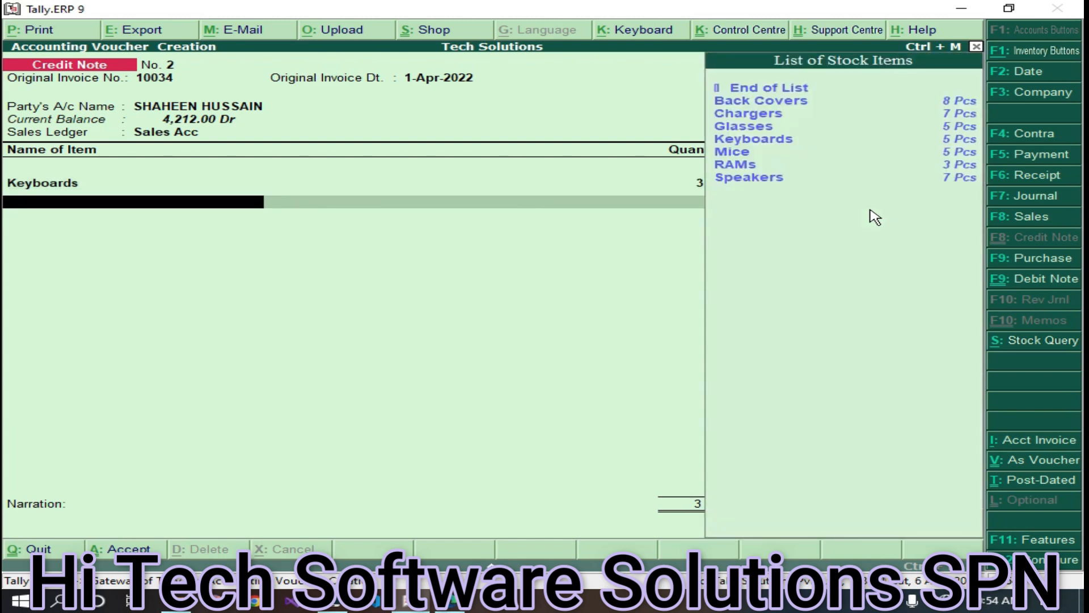
# - Add 3 Mice at 110.00 as the second returned item
pyautogui.press('Down')
pyautogui.press('Down')
pyautogui.press('Down')
pyautogui.press('Down')
pyautogui.press('Down')
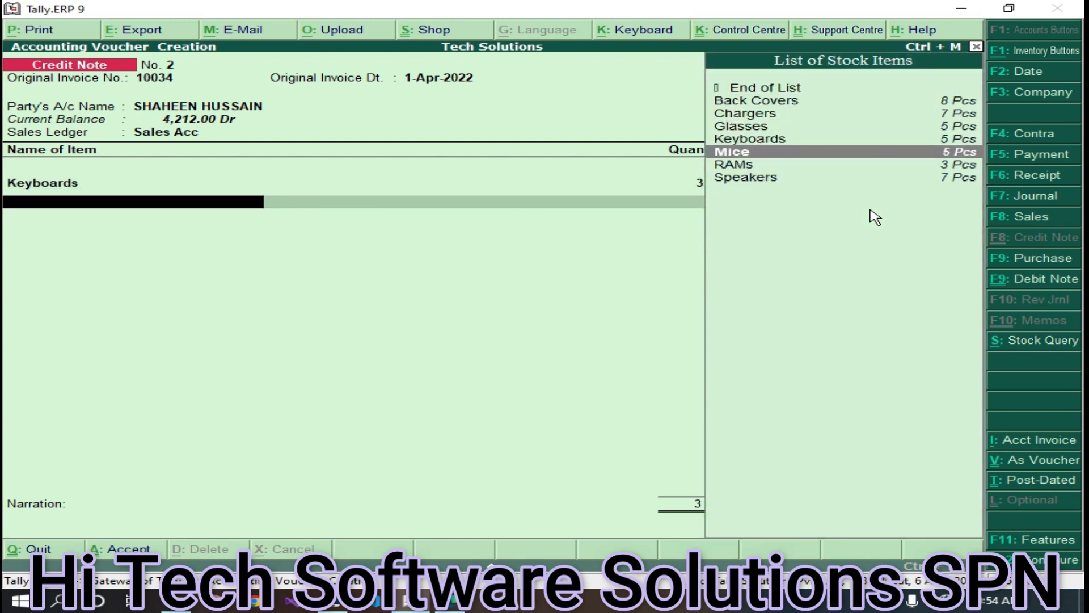
pyautogui.press('Return')
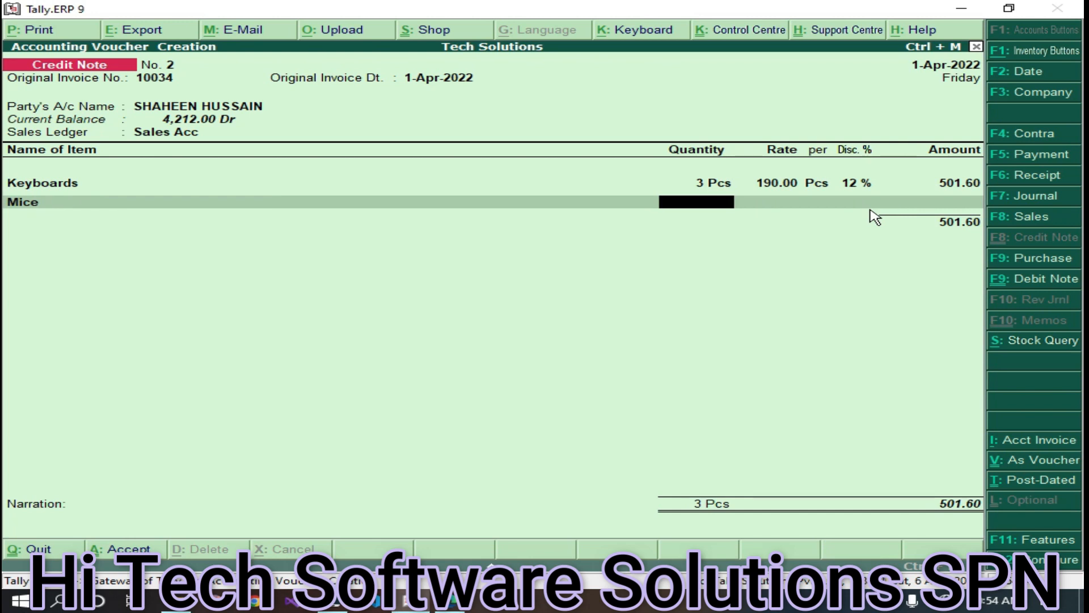
pyautogui.press('Return')
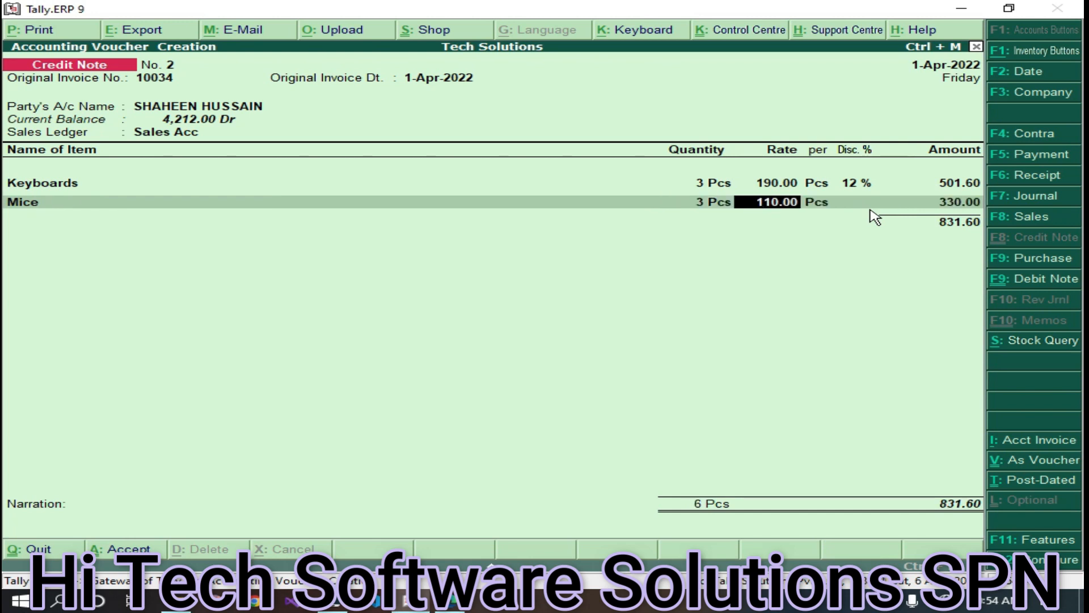
pyautogui.press('Return')
pyautogui.press('Return')
pyautogui.press('Return')
pyautogui.press('Return')
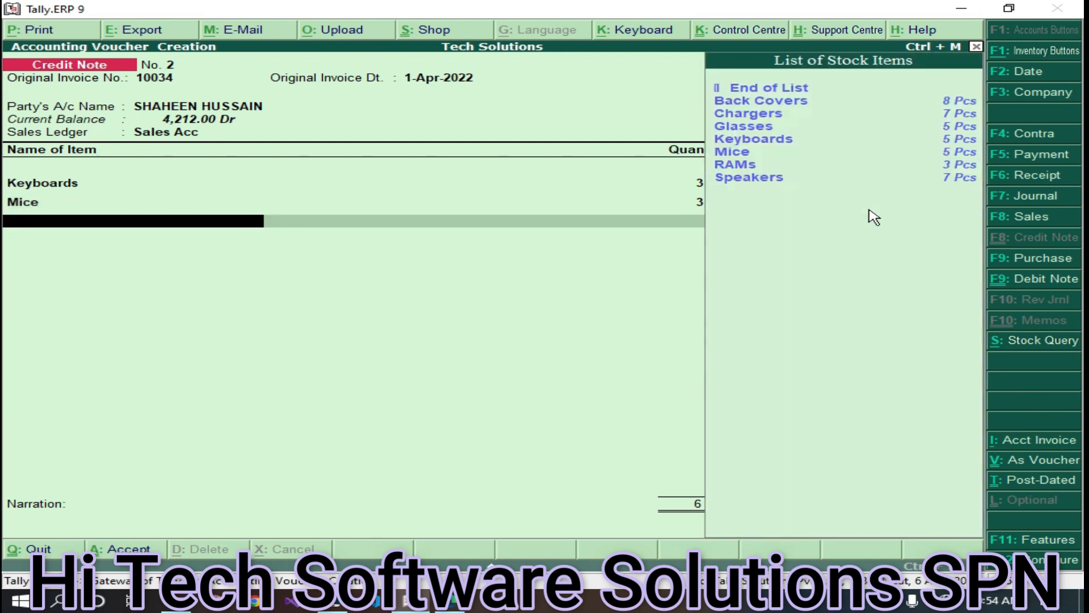
# - Add 1 RAMs with an 18% discount for an amount of 984.00
pyautogui.press('Down')
pyautogui.press('Down')
pyautogui.press('Down')
pyautogui.press('Down')
pyautogui.press('Down')
pyautogui.press('Down')
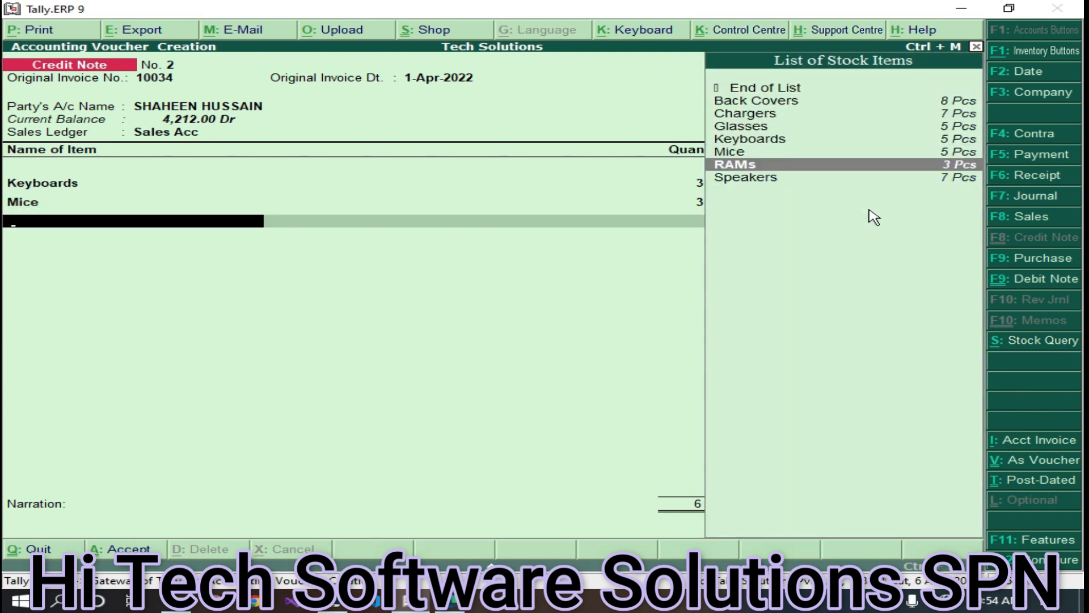
pyautogui.press('Return')
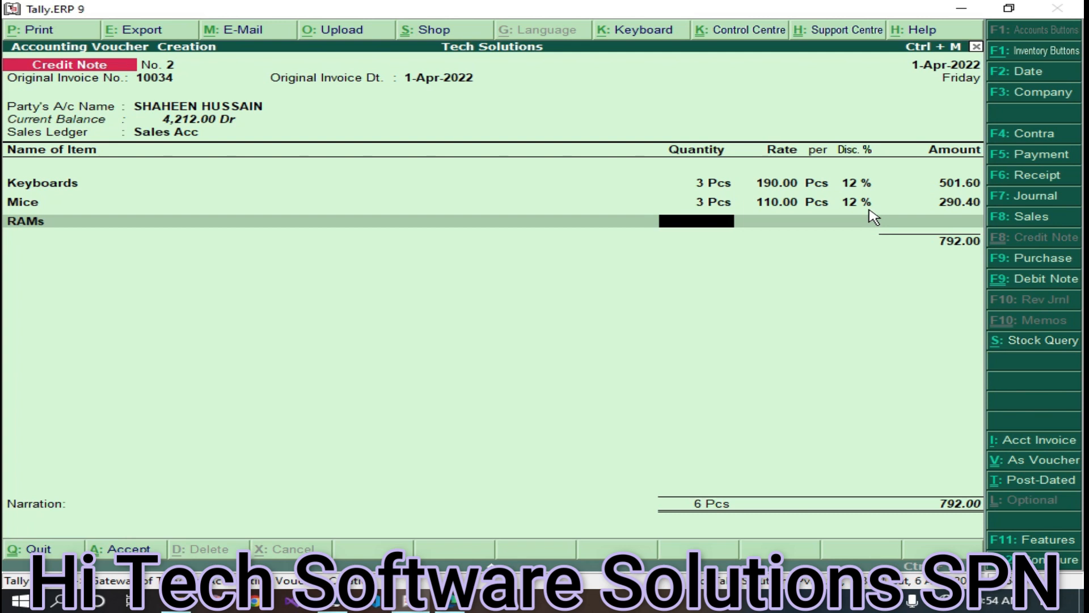
pyautogui.press('Return')
pyautogui.press('Return')
pyautogui.press('Return')
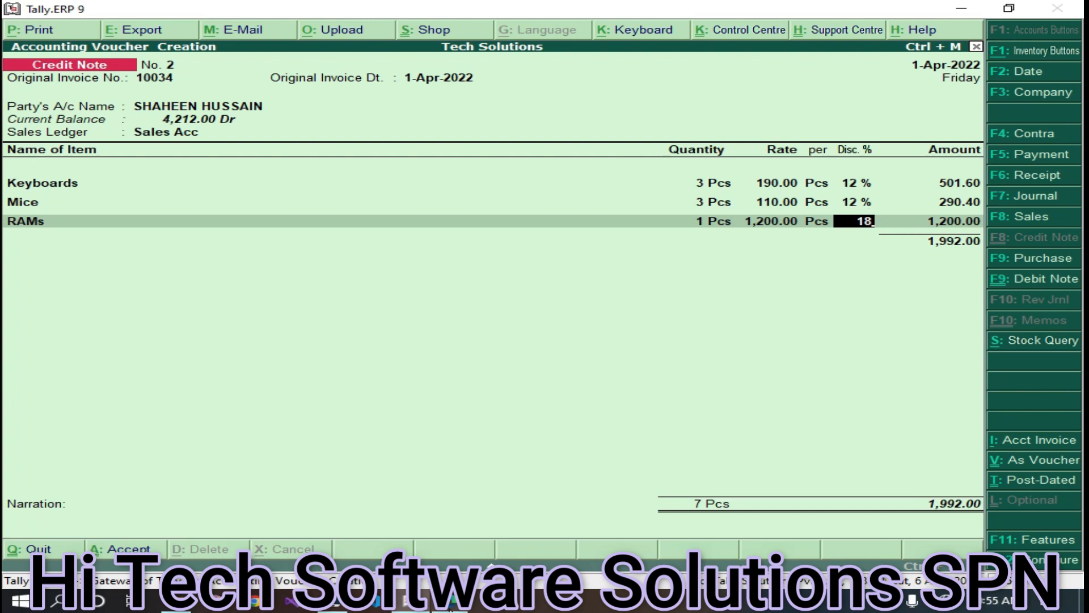
pyautogui.click(454, 605)
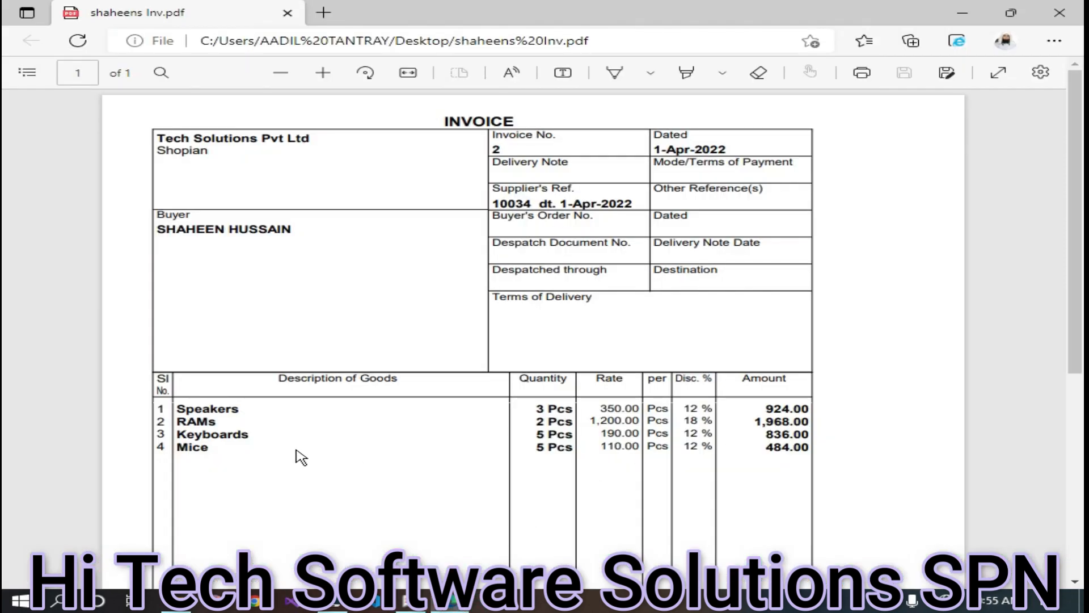
pyautogui.click(404, 600)
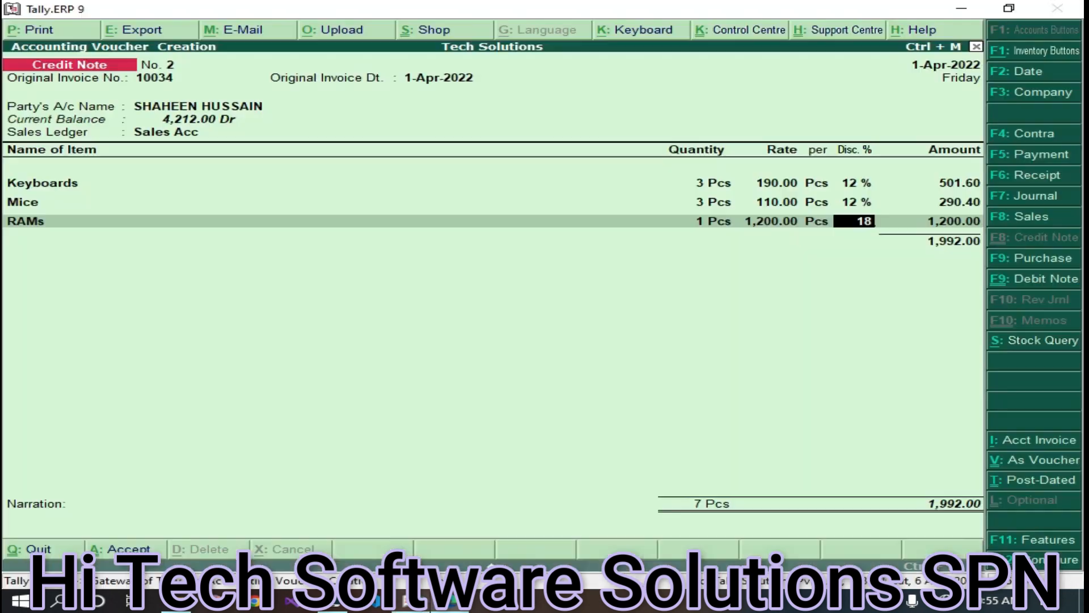
pyautogui.press('Return')
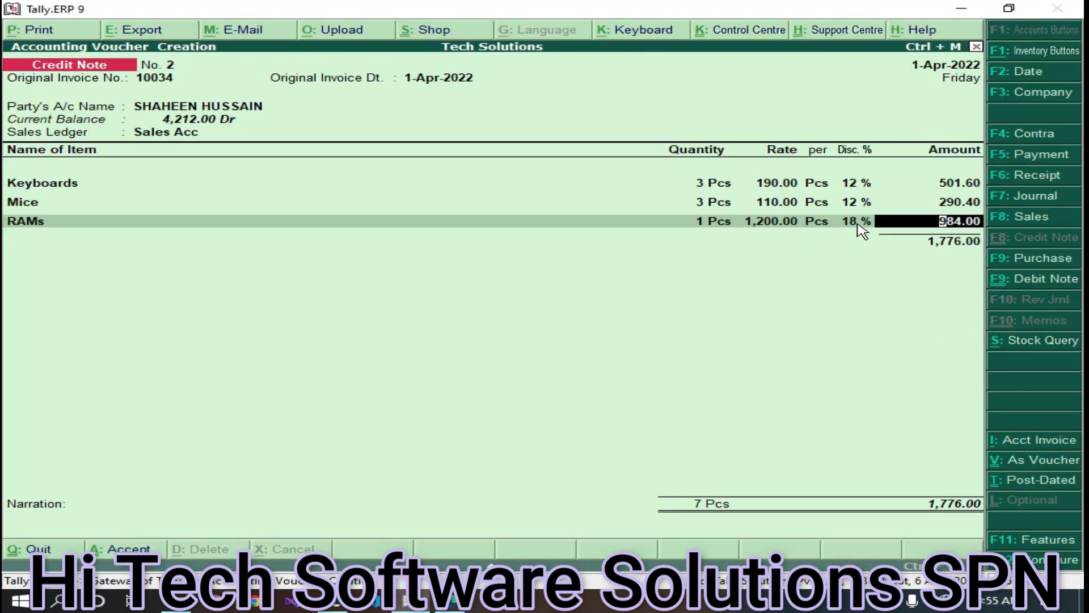
pyautogui.press('Return')
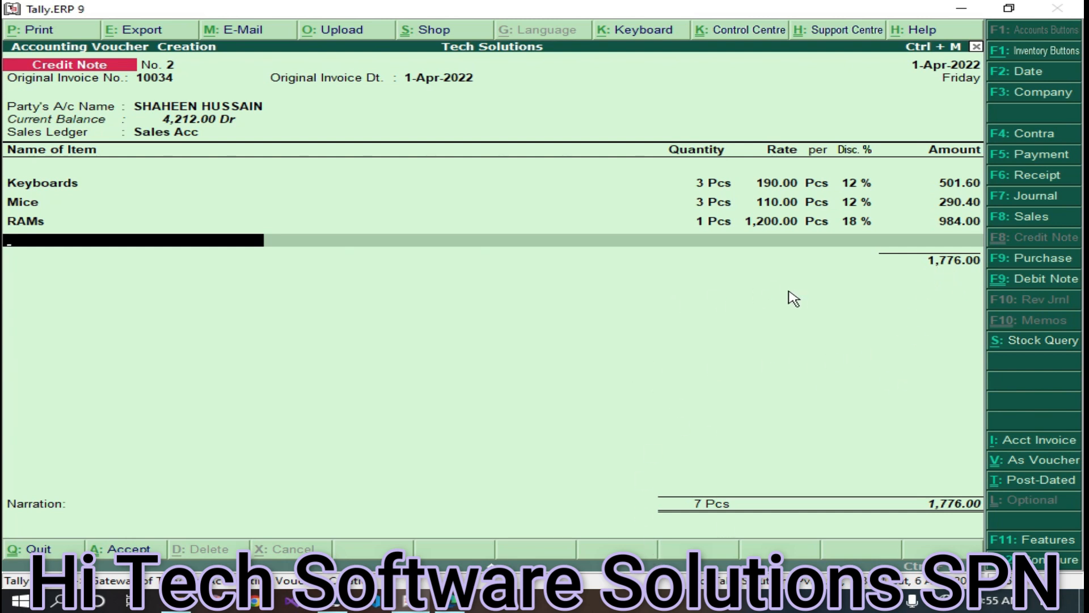
# - End the item list so the voucher totals 1,776.00, and bring up print settings
pyautogui.click(708, 235)
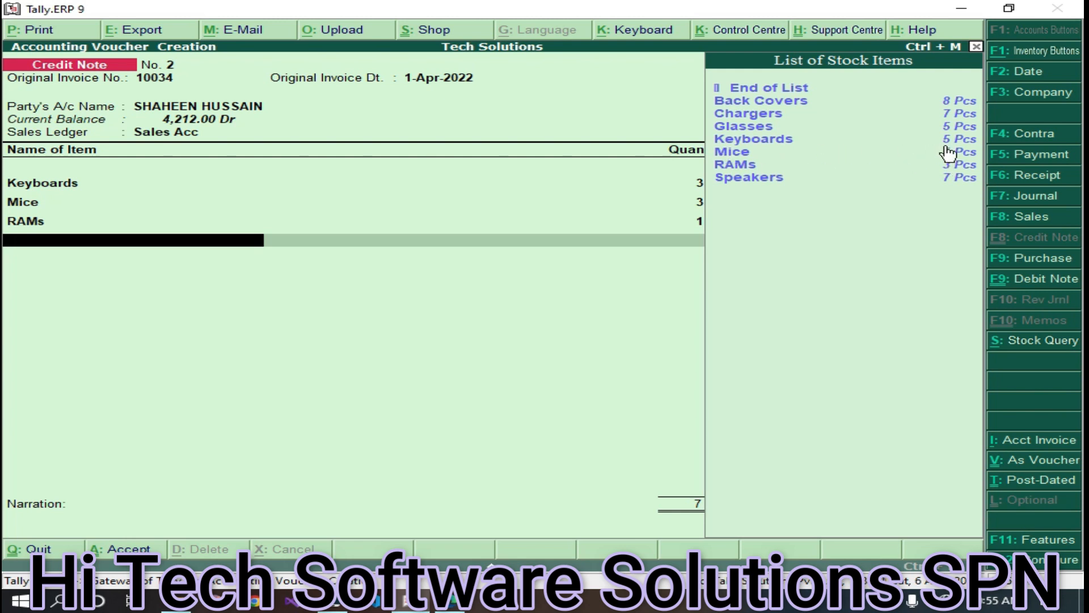
pyautogui.click(632, 294)
pyautogui.click(771, 93)
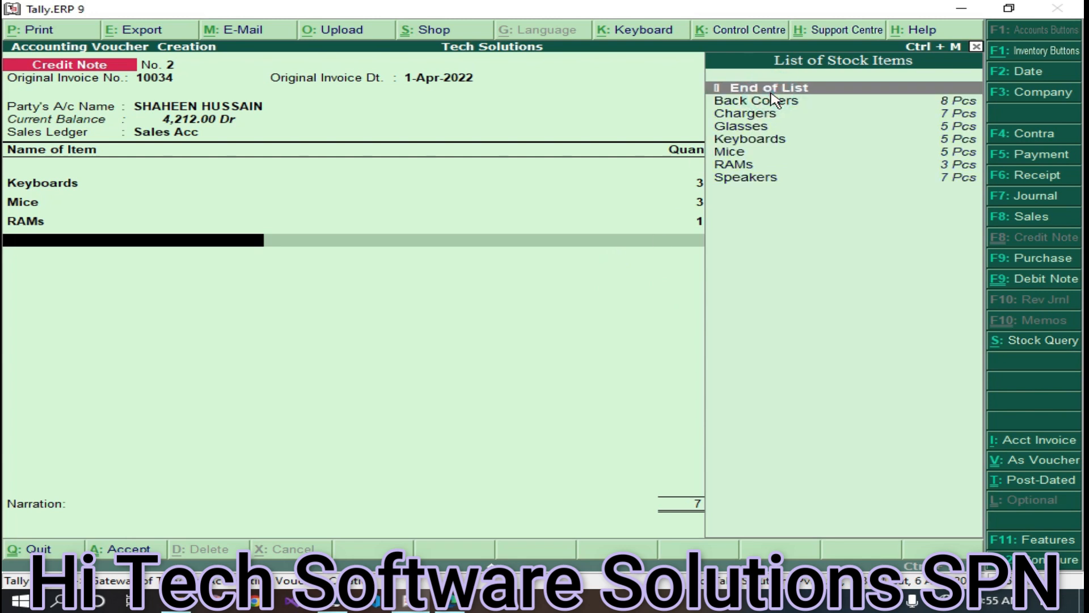
pyautogui.press('Return')
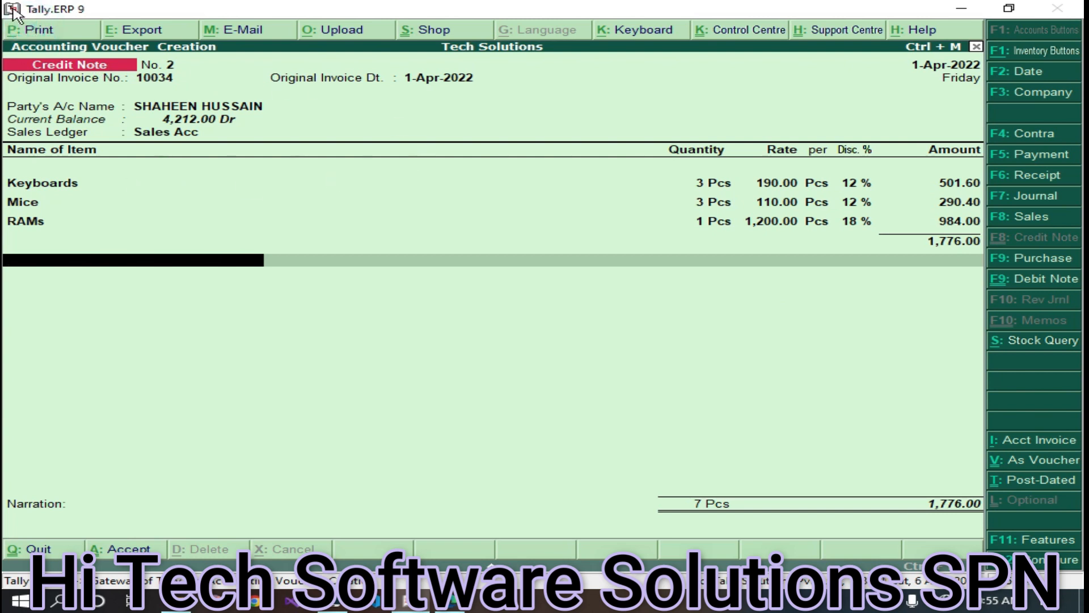
pyautogui.click(35, 29)
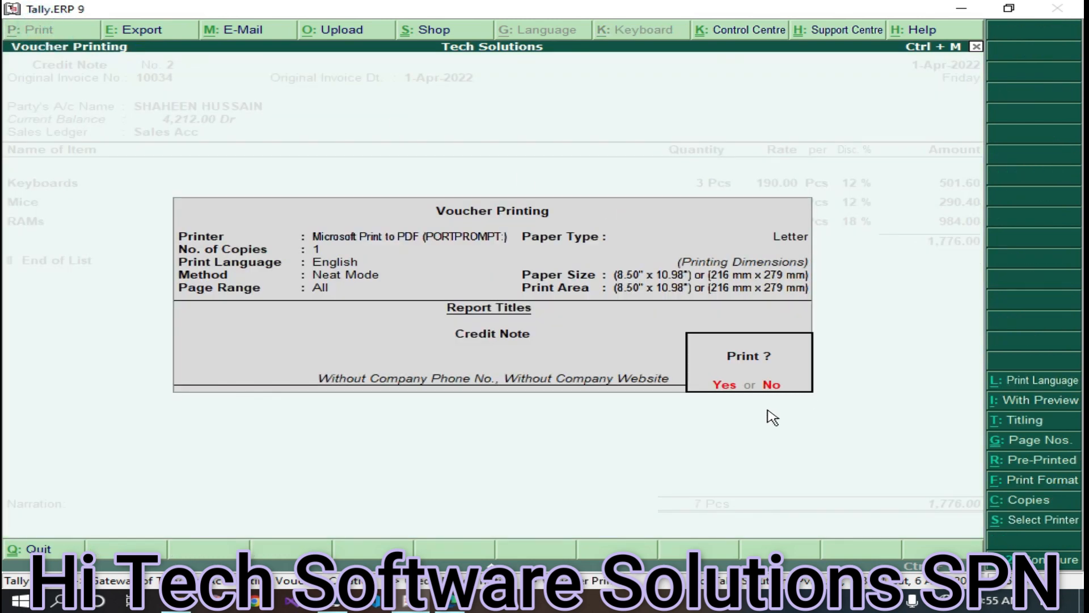
# - Print Credit Note No. 2 to a sales-return PDF on the Desktop
pyautogui.click(720, 386)
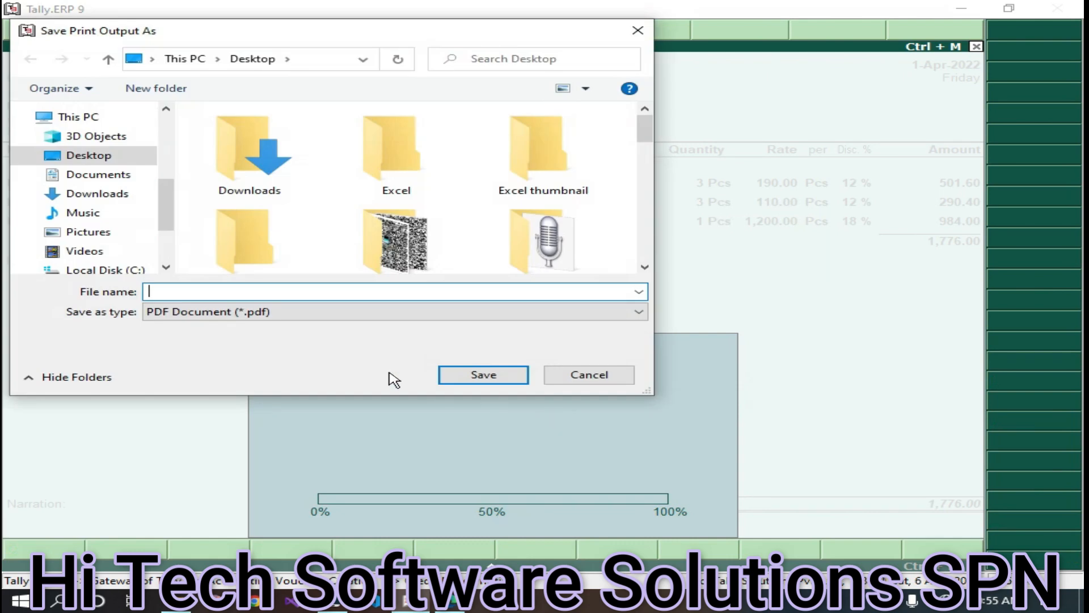
pyautogui.write('shae')
pyautogui.press('BackSpace')
pyautogui.press('BackSpace')
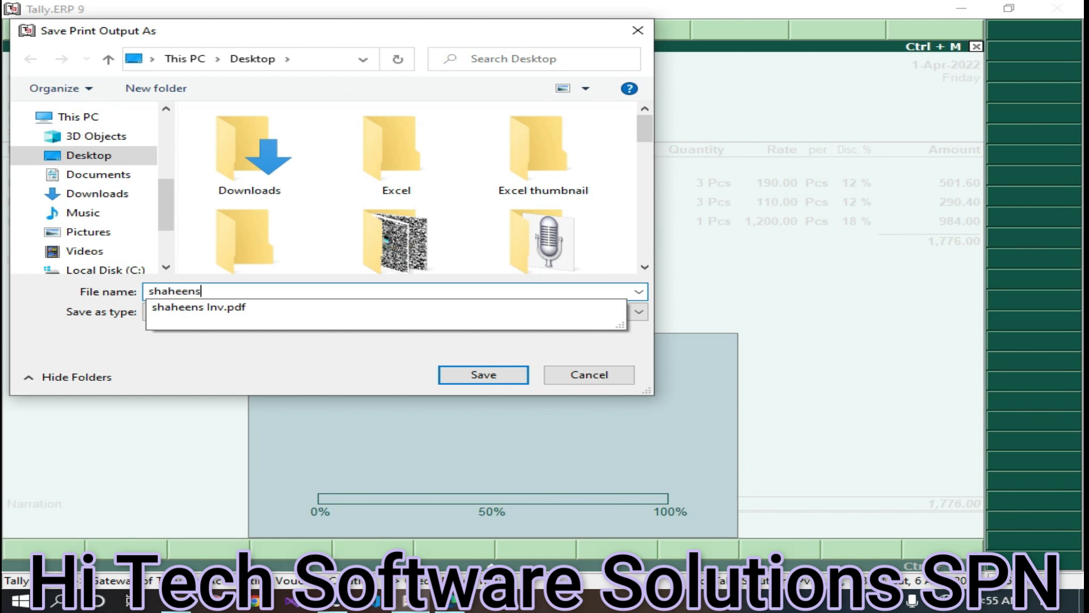
pyautogui.write('heens return inv')
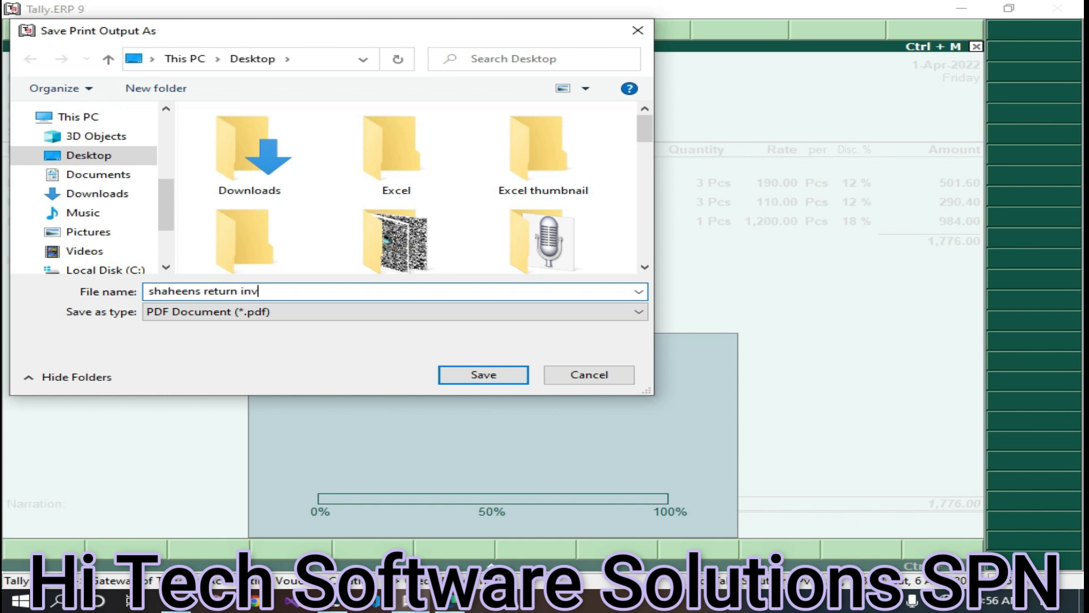
pyautogui.press('Return')
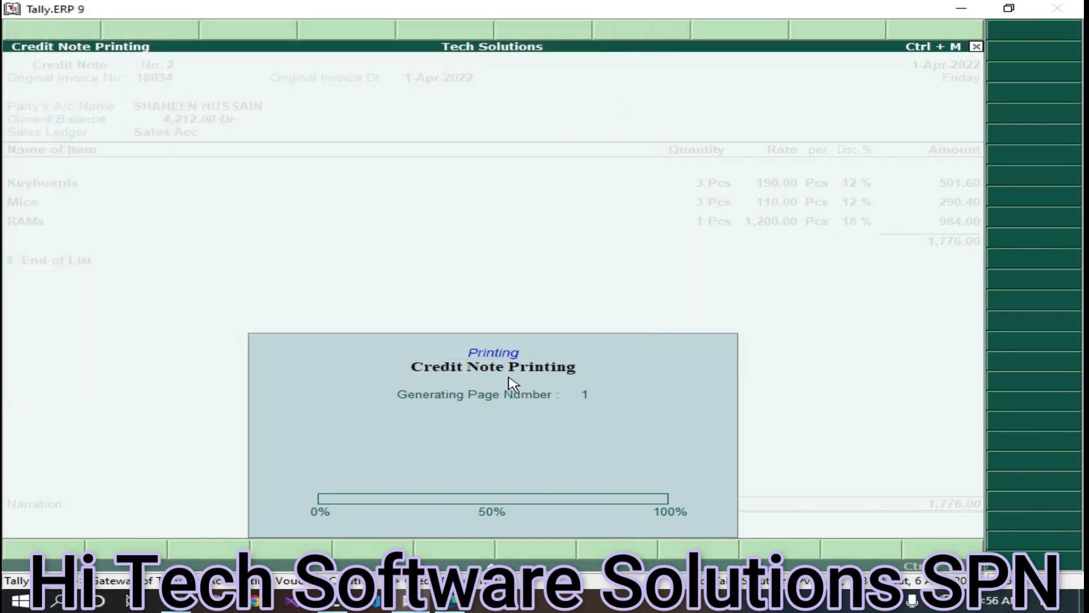
# - Review the new PDF's ₹1,776.00 total, close it, and return to Tally
pyautogui.click(176, 602)
pyautogui.doubleClick(215, 415)
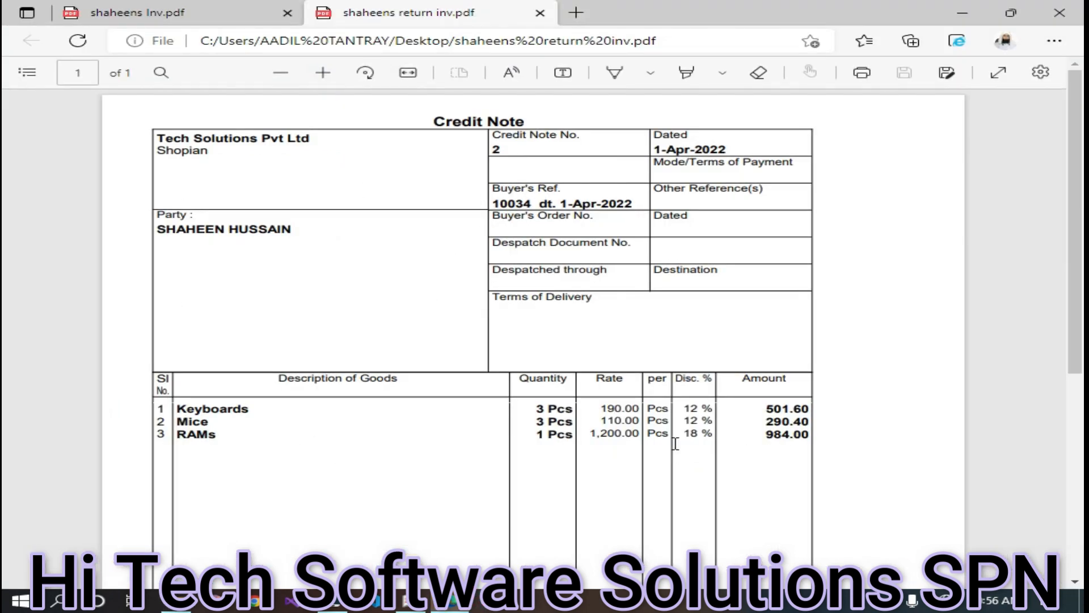
pyautogui.scroll(-4, 675, 444)
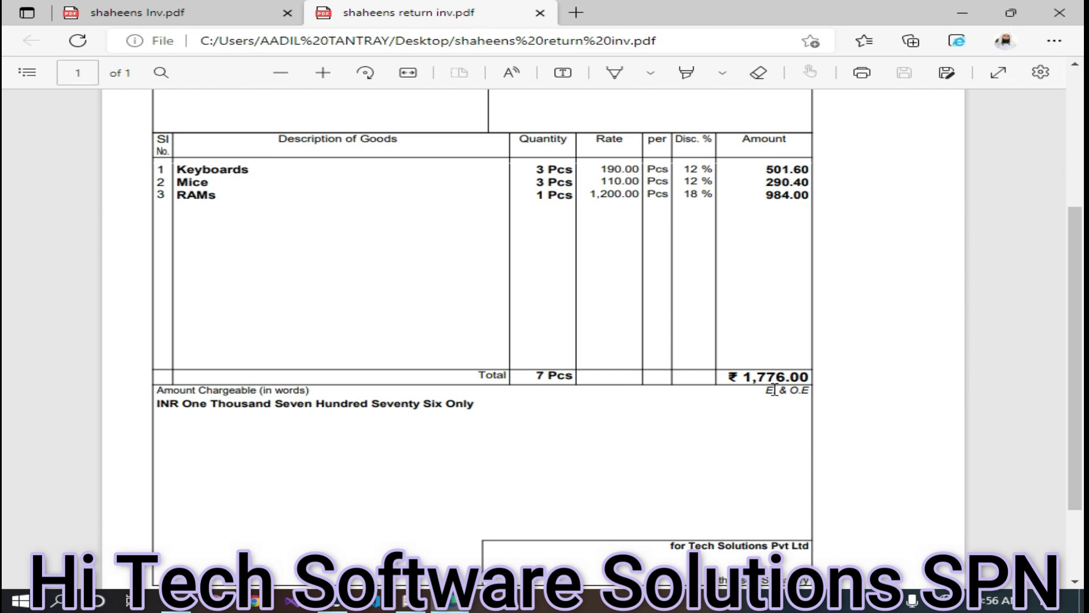
pyautogui.click(1059, 13)
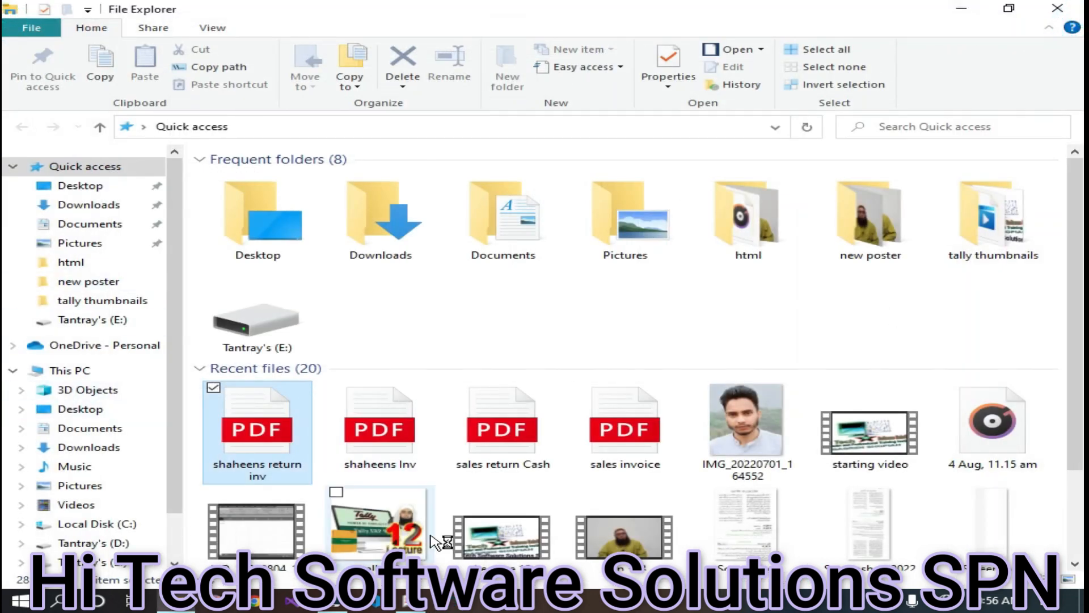
pyautogui.click(405, 605)
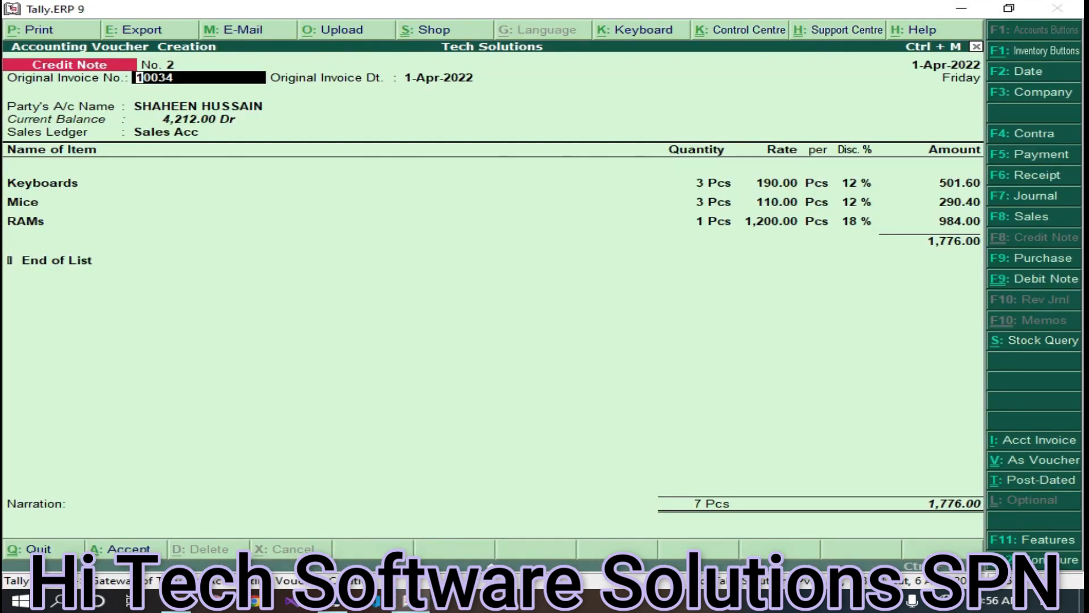
# - Save Credit Note No. 2 and back out to the Gateway of Tally without quitting
pyautogui.hotkey('ctrl', 'a')
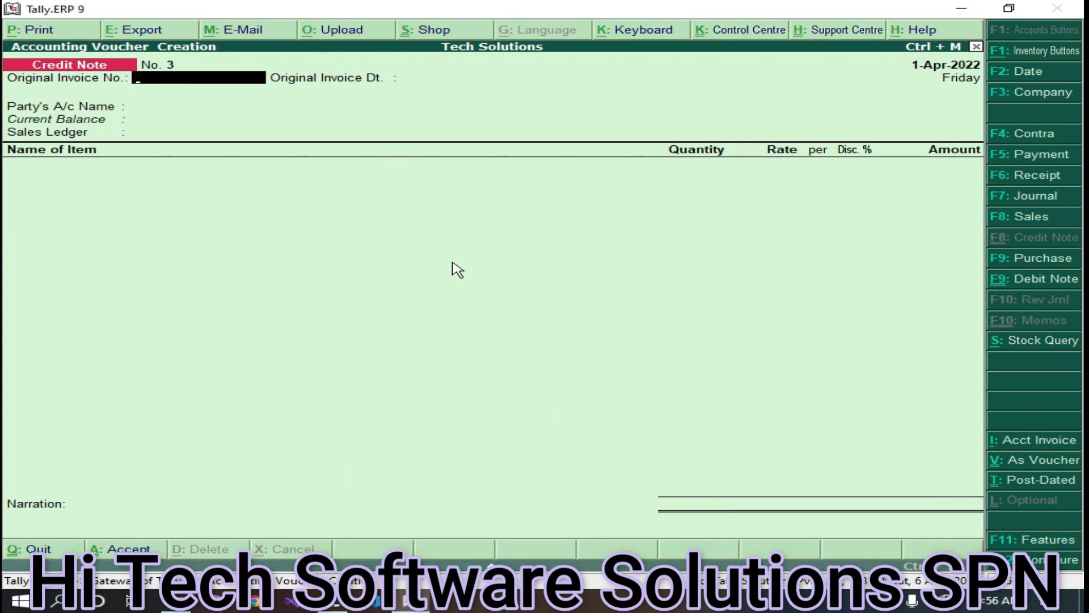
pyautogui.press('Escape')
pyautogui.press('Return')
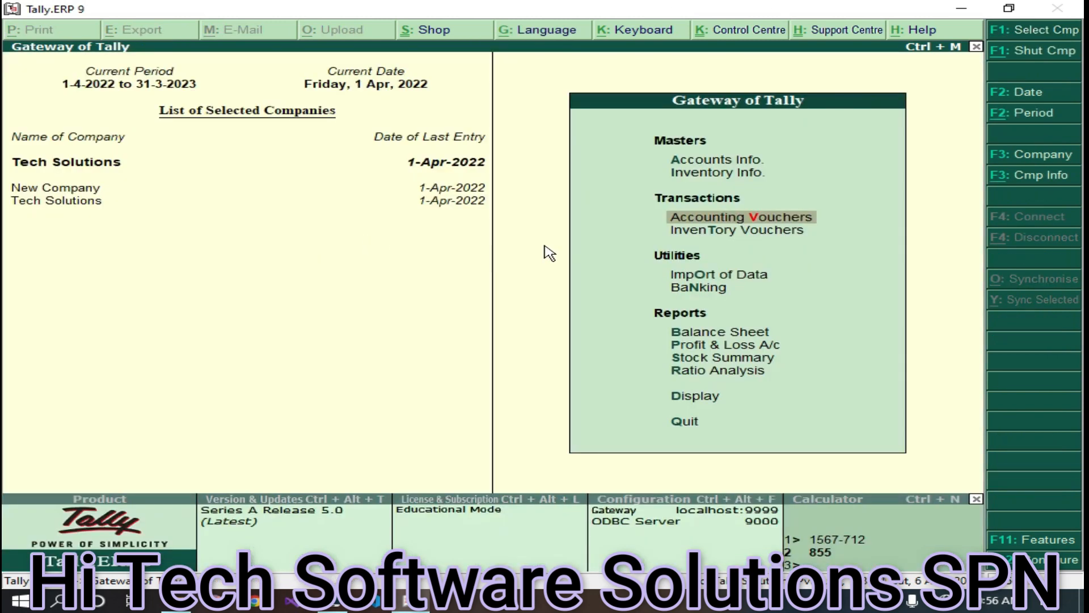
pyautogui.press('Escape')
pyautogui.press('n')
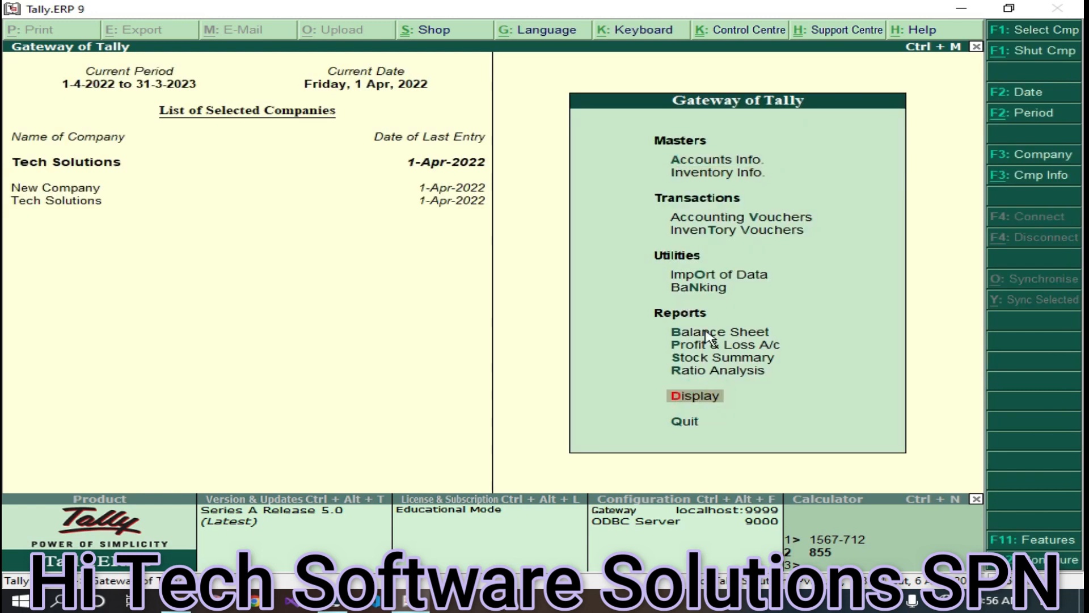
# - Reopen Credit Note No. 2 for alteration from the party's 2,436.00 Dr ledger vouchers
pyautogui.click(703, 397)
pyautogui.click(720, 227)
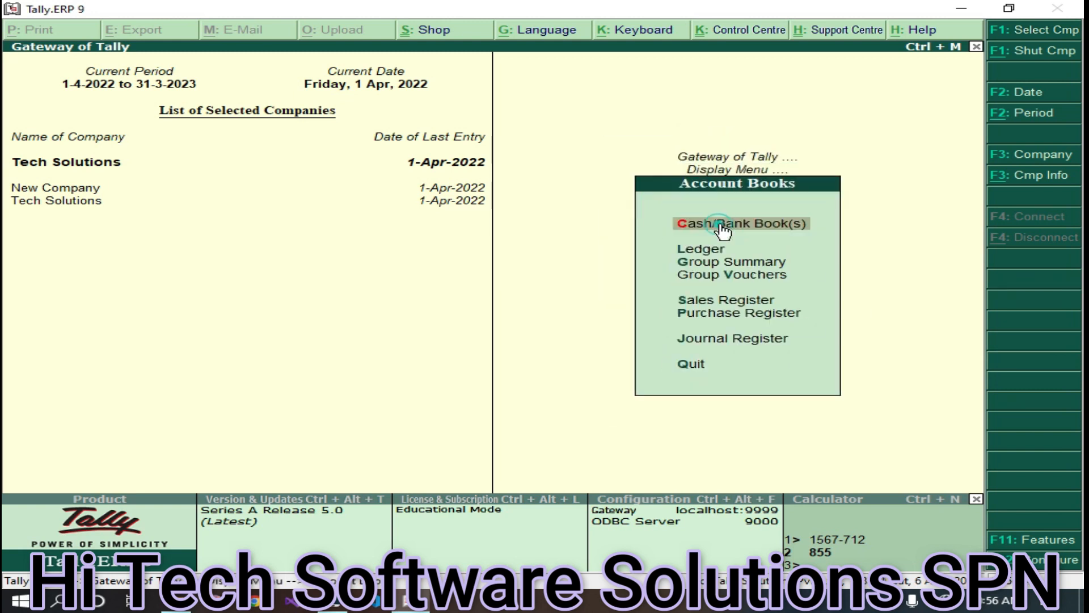
pyautogui.click(698, 253)
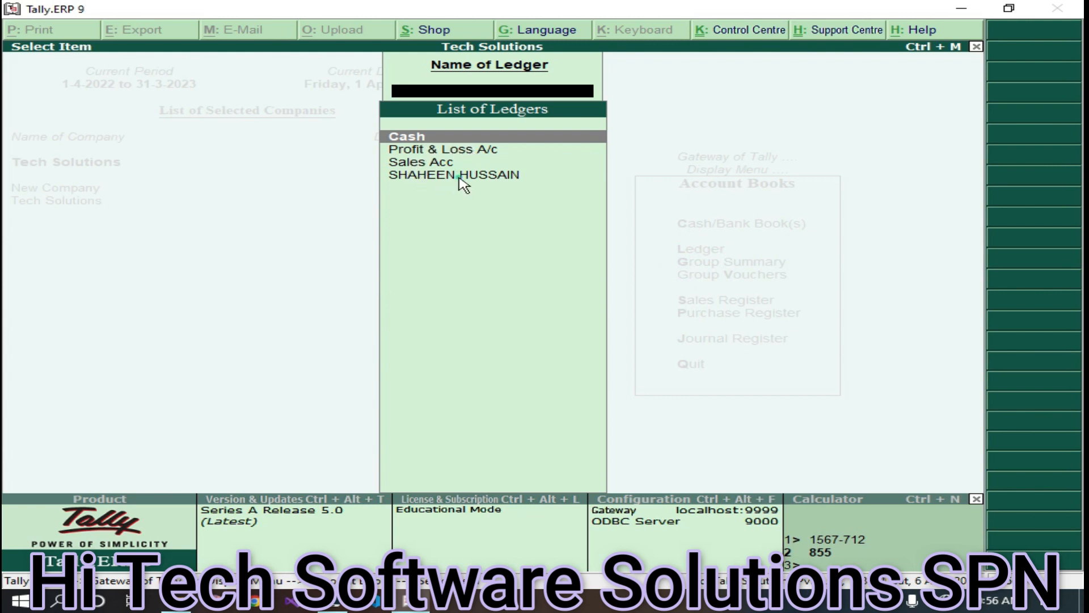
pyautogui.click(460, 176)
pyautogui.doubleClick(181, 128)
pyautogui.click(66, 185)
# - Check stock quantities in the stock item list, then quit the credit note unchanged to the Display menu
pyautogui.press('BackSpace')
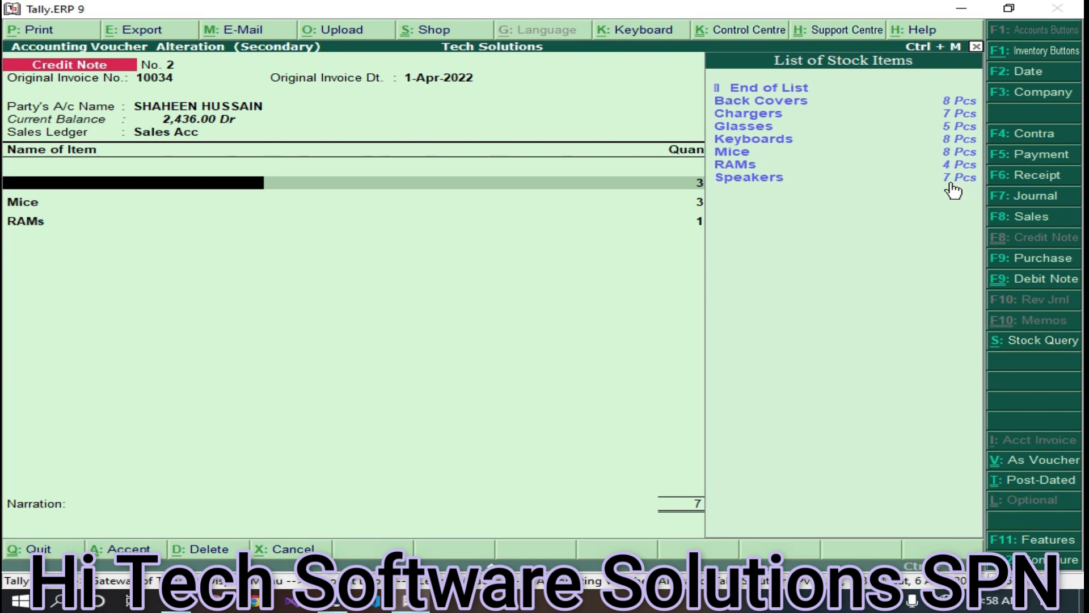
pyautogui.press('Escape')
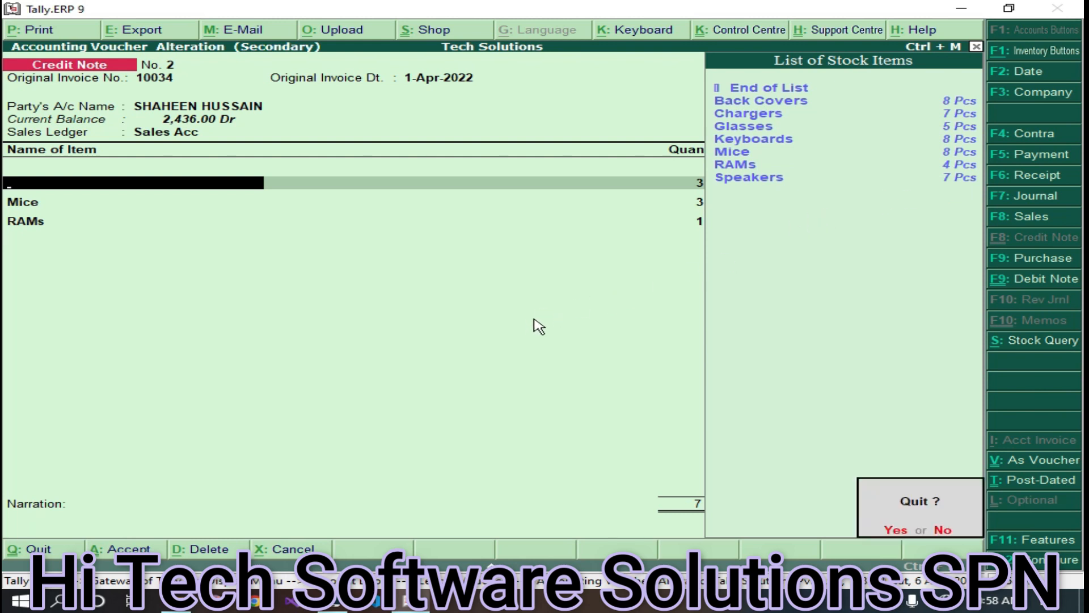
pyautogui.press('y')
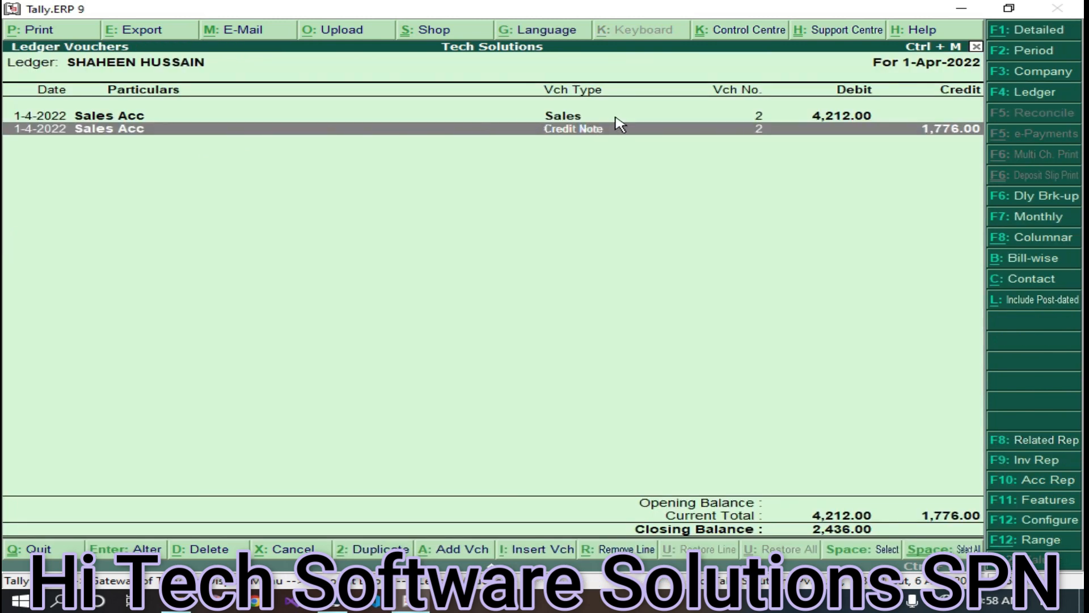
pyautogui.press('Escape')
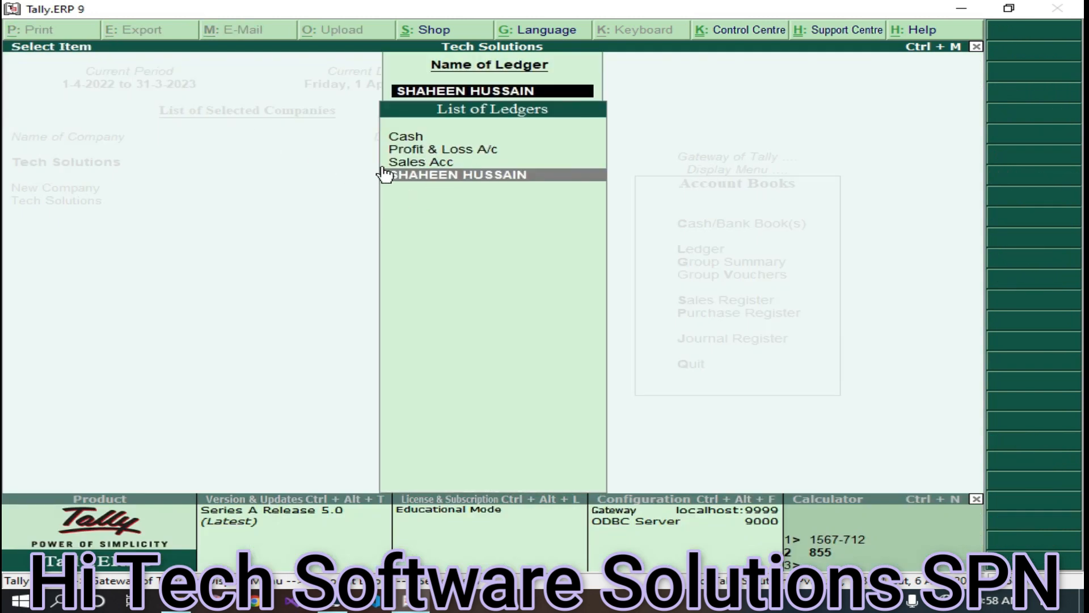
pyautogui.press('Escape')
pyautogui.press('Escape')
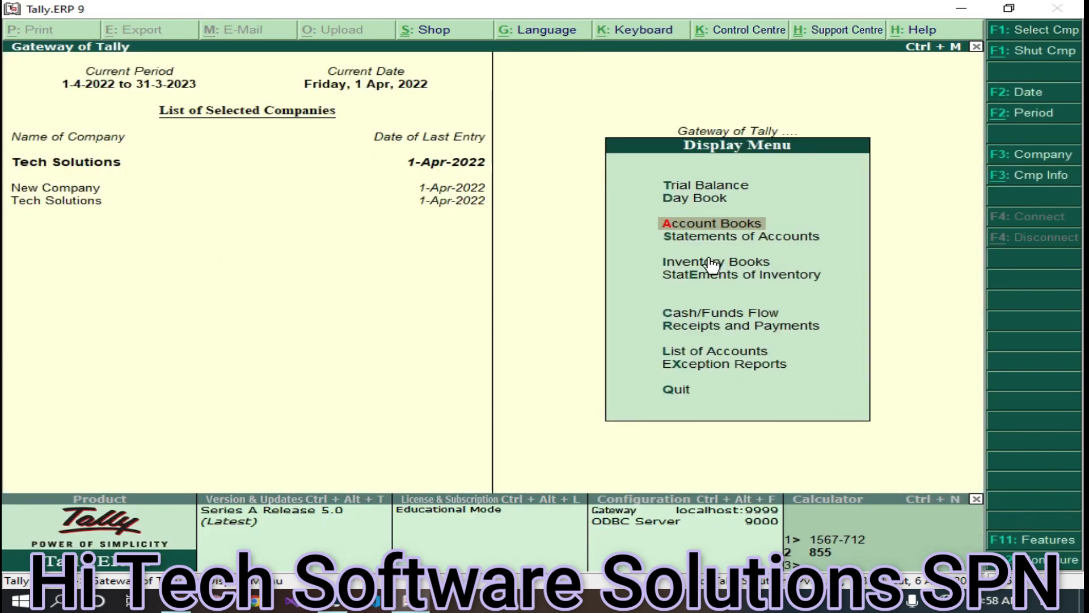
pyautogui.press('Escape')
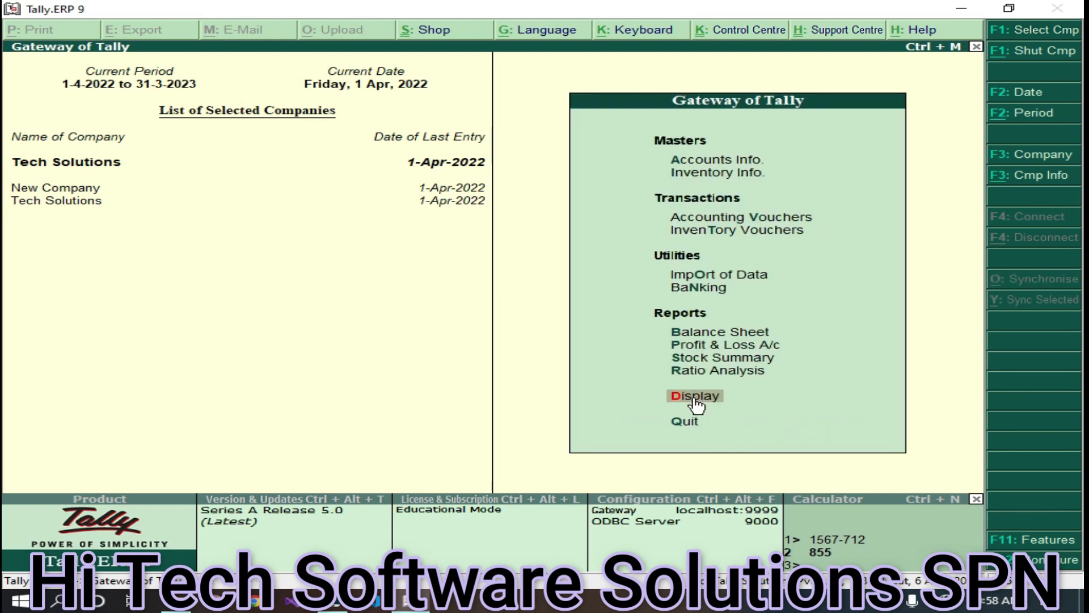
pyautogui.click(737, 359)
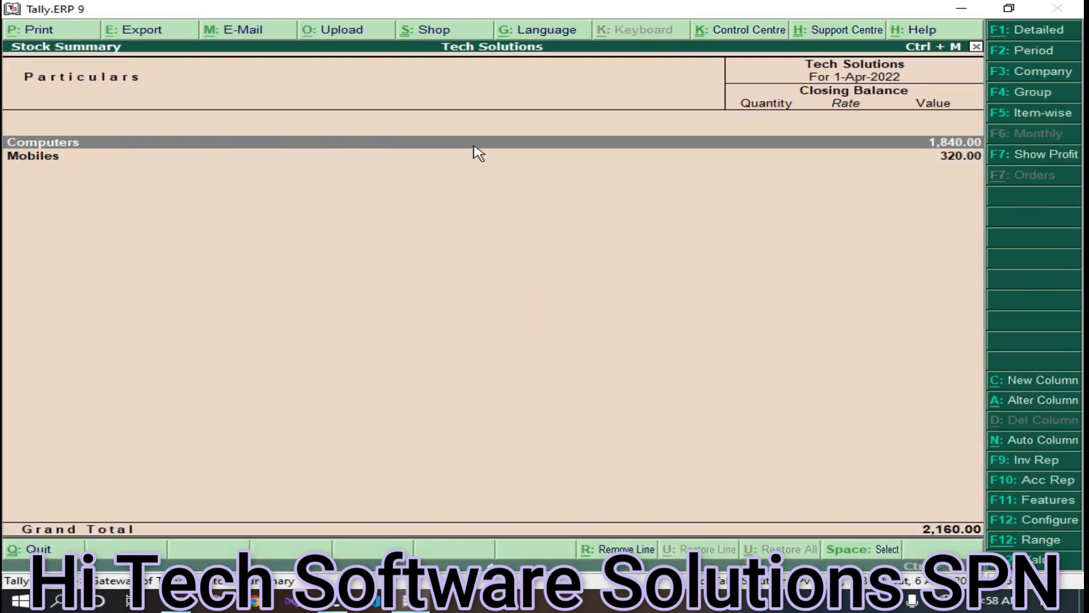
pyautogui.click(930, 149)
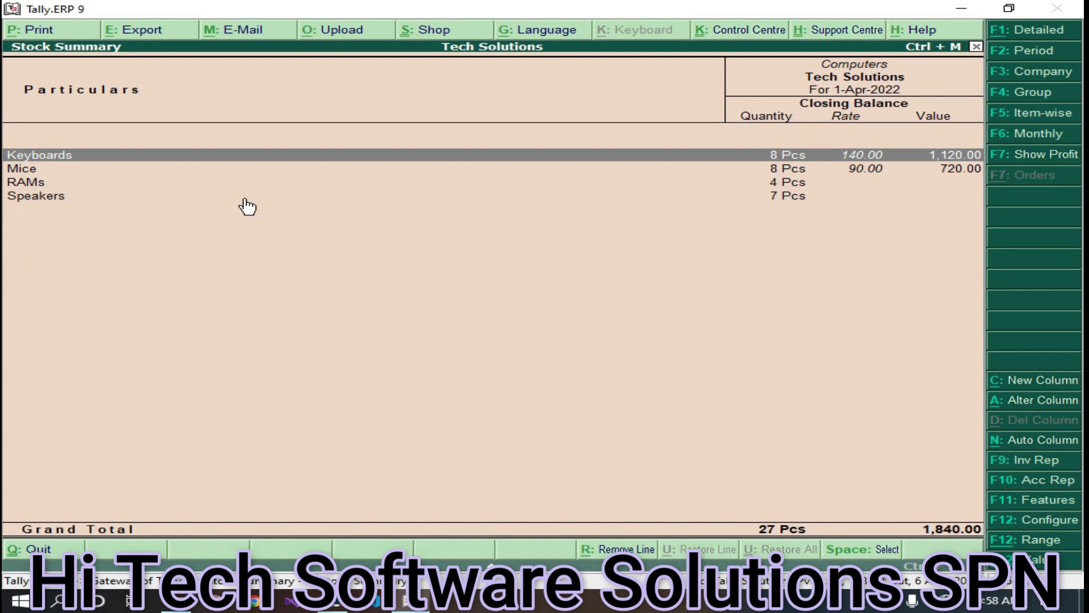
pyautogui.press('Escape')
pyautogui.press('Escape')
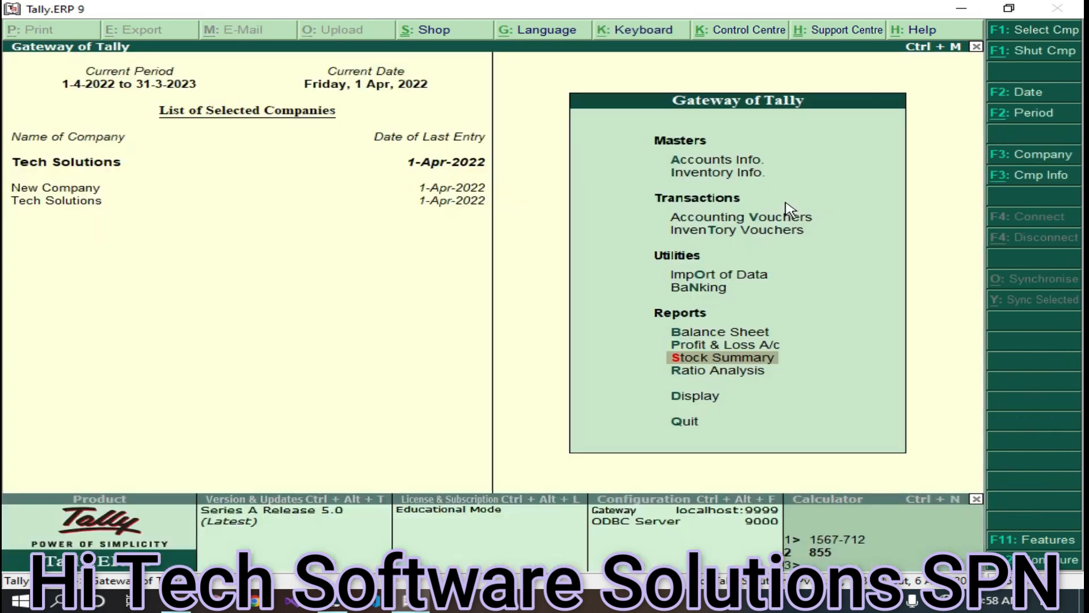
pyautogui.press('Return')
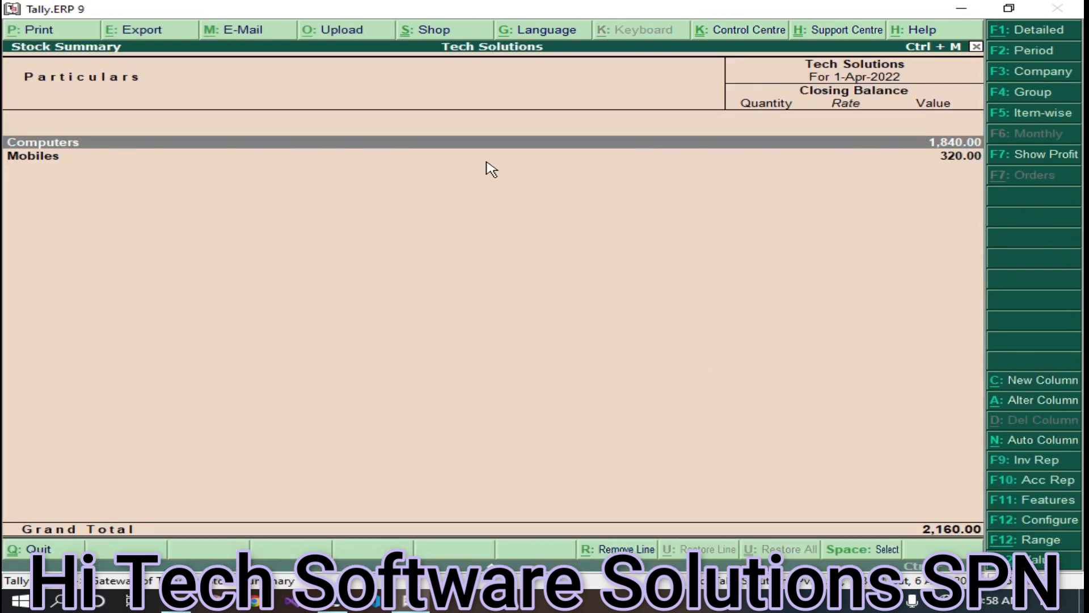
pyautogui.press('Return')
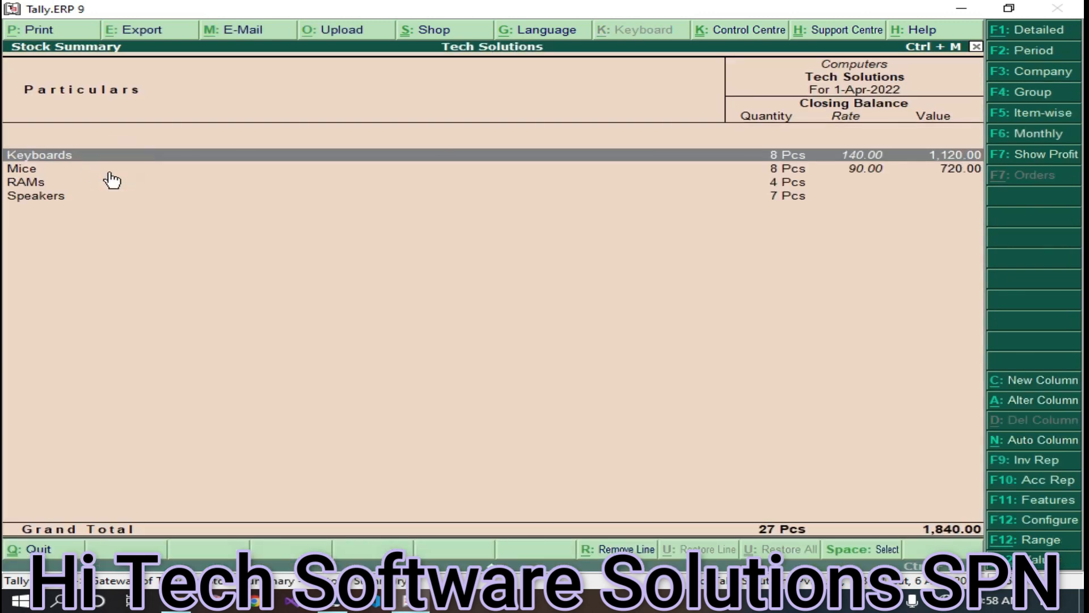
pyautogui.press('Escape')
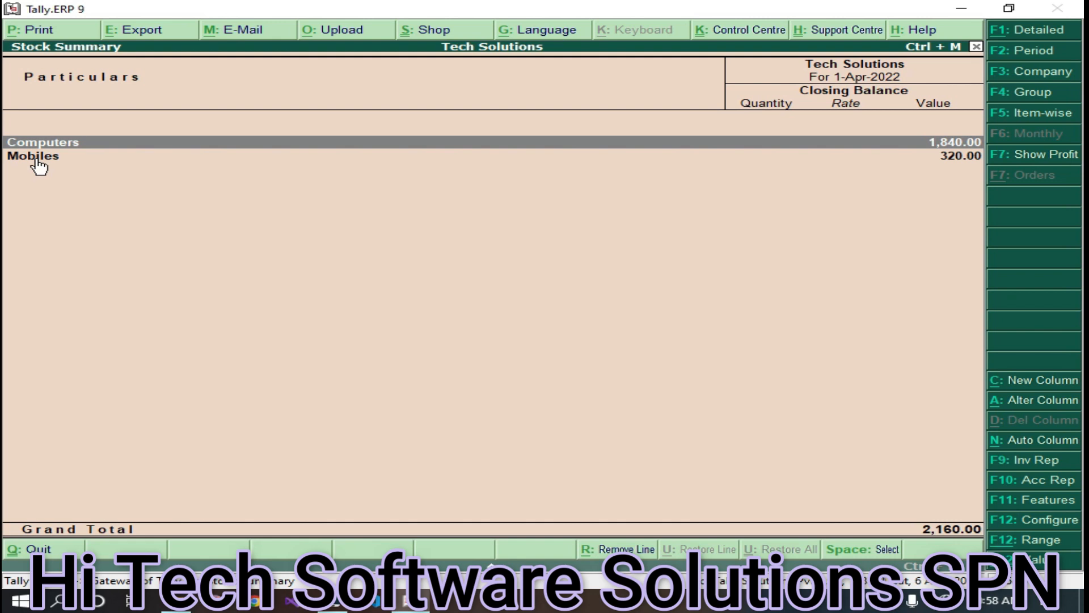
pyautogui.doubleClick(39, 163)
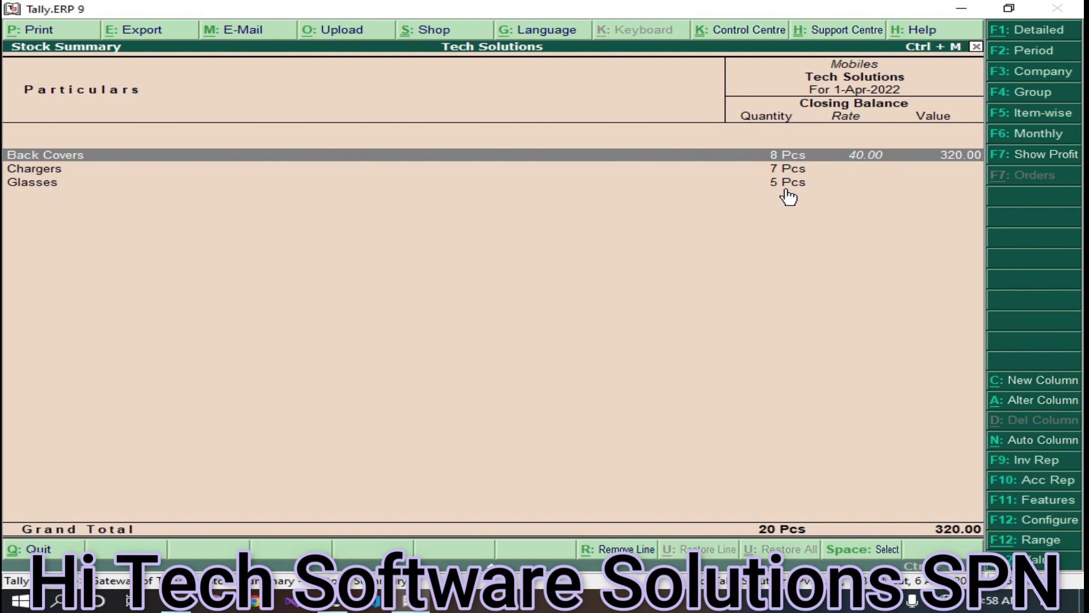
pyautogui.press('Escape')
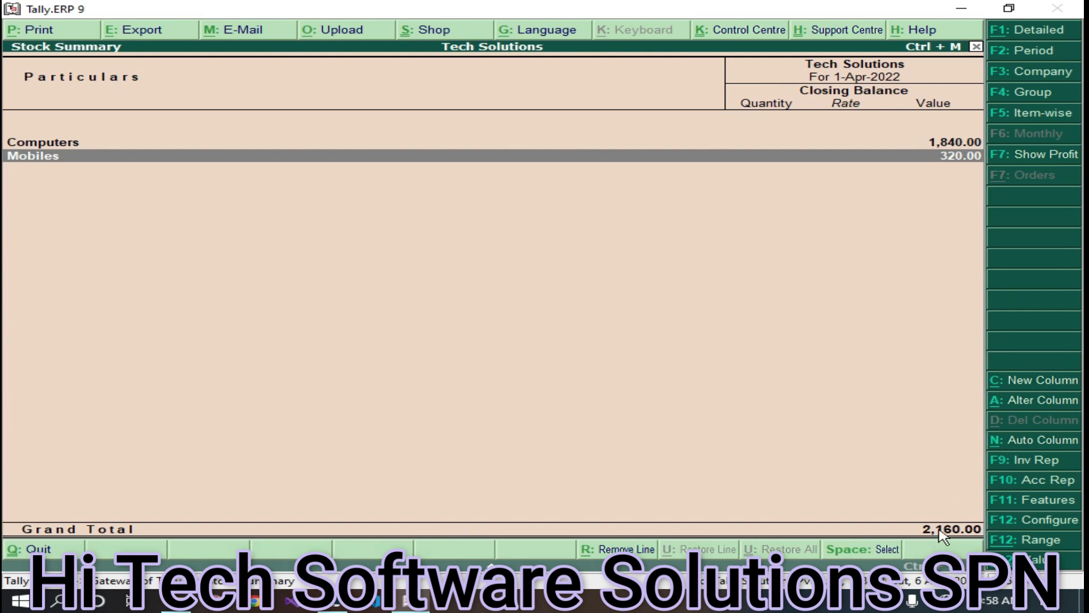
pyautogui.press('Escape')
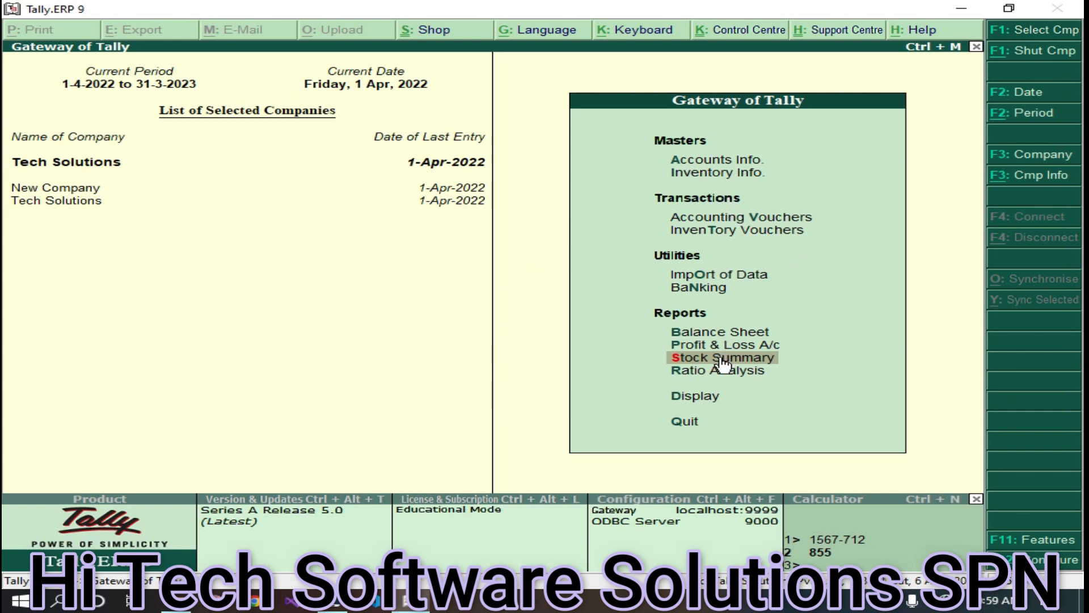
# - Show the Cash ledger: 1,567.50 sales, 712.50 credit note, 855.00 closing balance
pyautogui.click(690, 397)
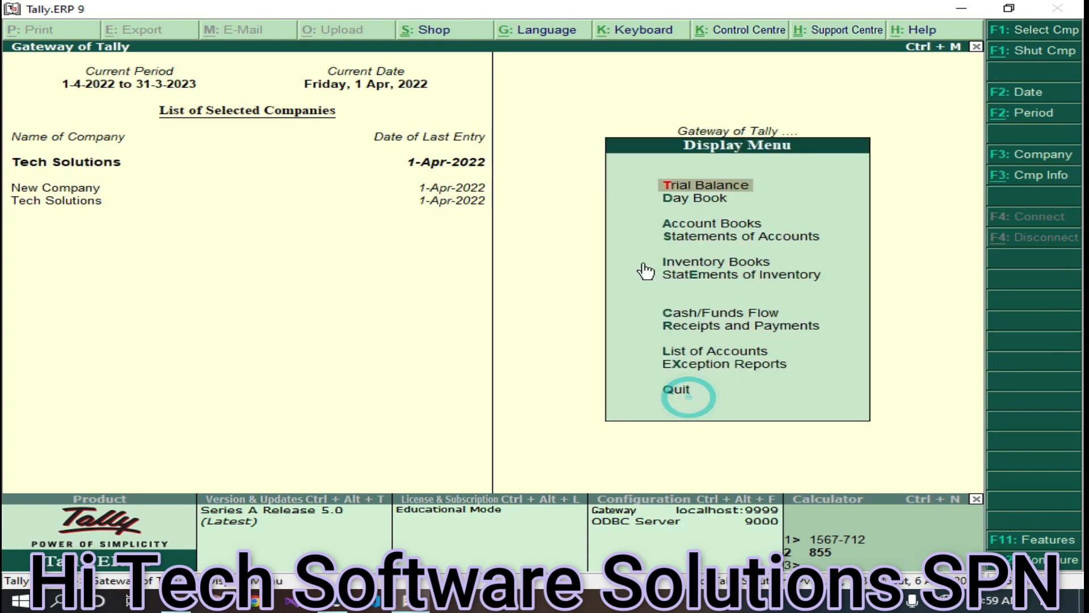
pyautogui.click(707, 227)
pyautogui.click(699, 252)
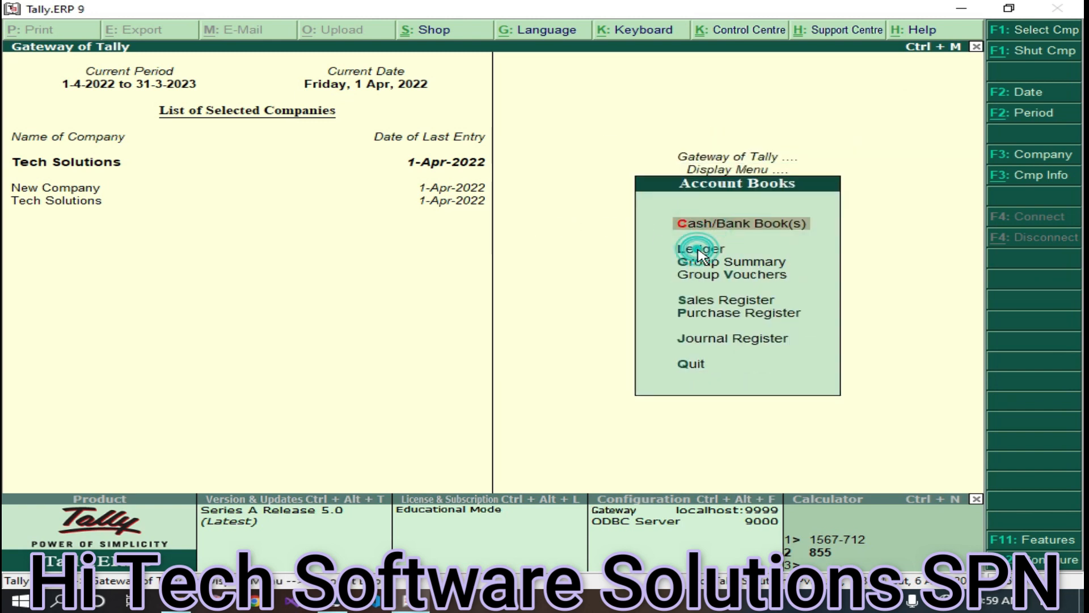
pyautogui.click(721, 250)
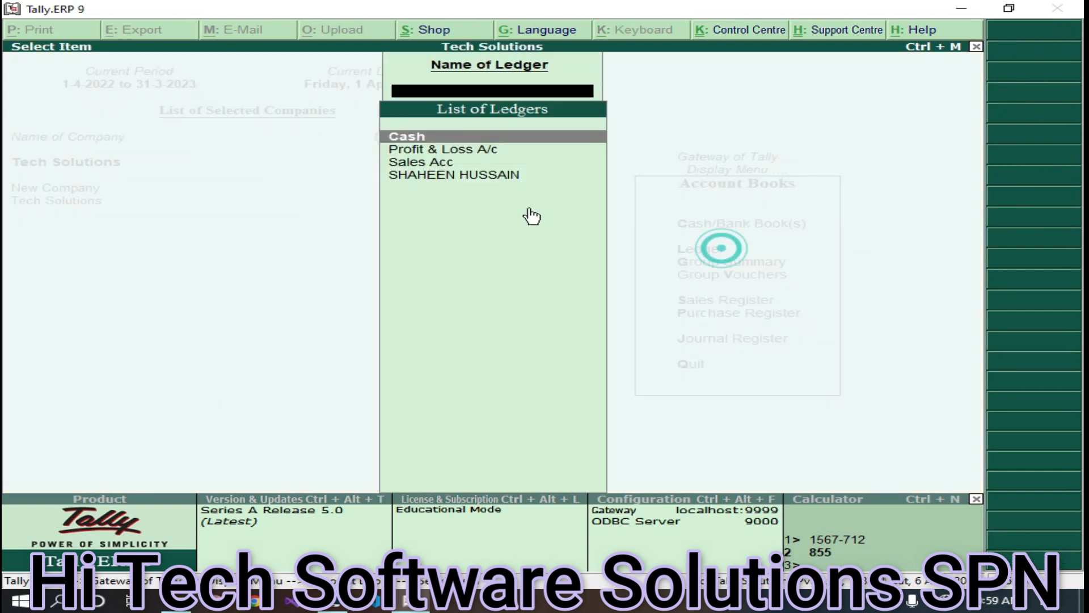
pyautogui.click(437, 138)
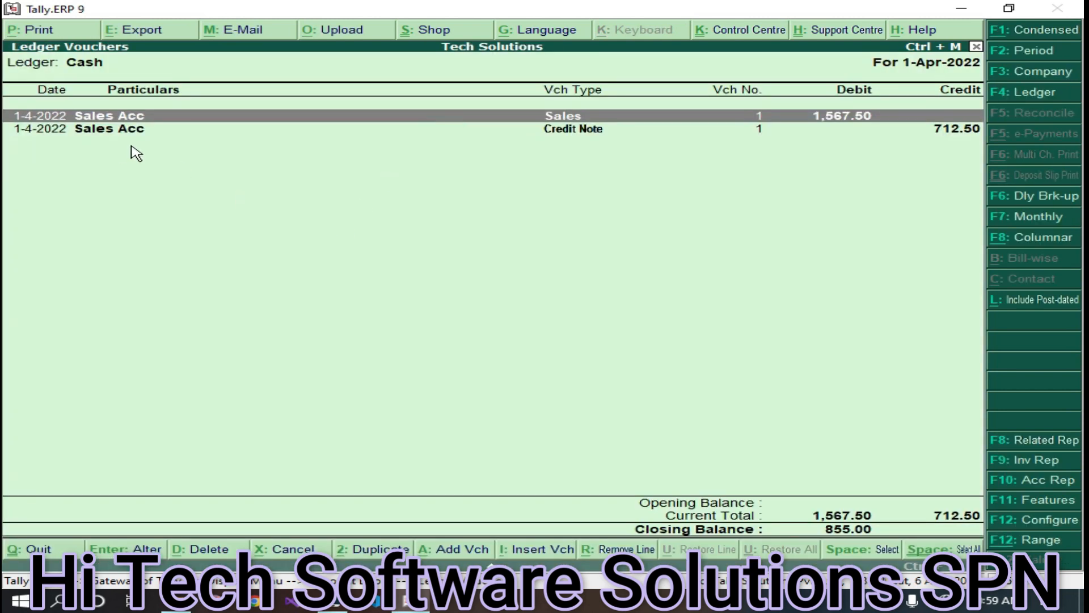